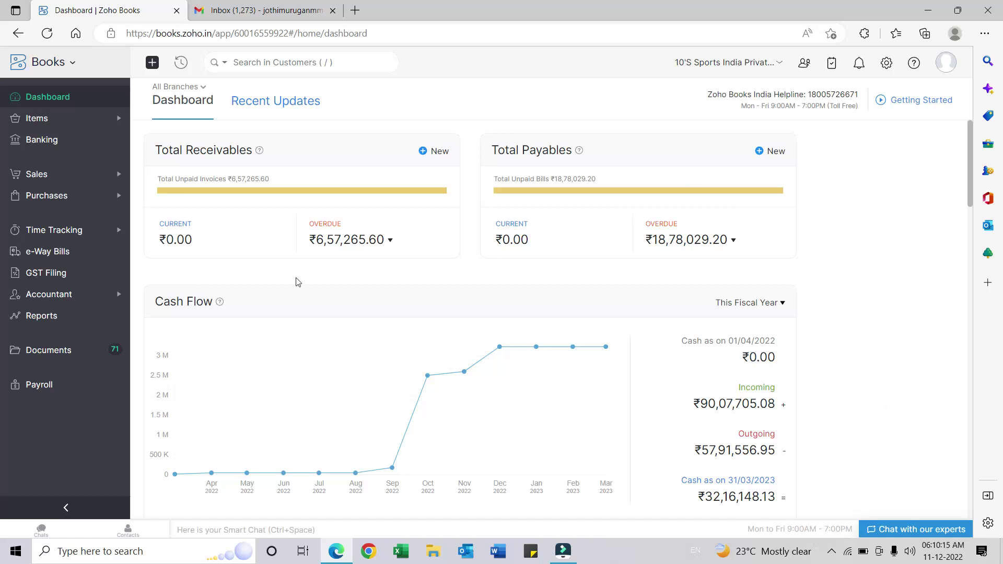
# - Open the statement import page for the 10'S Sports India Private Limited-CA bank account
pyautogui.click(46, 145)
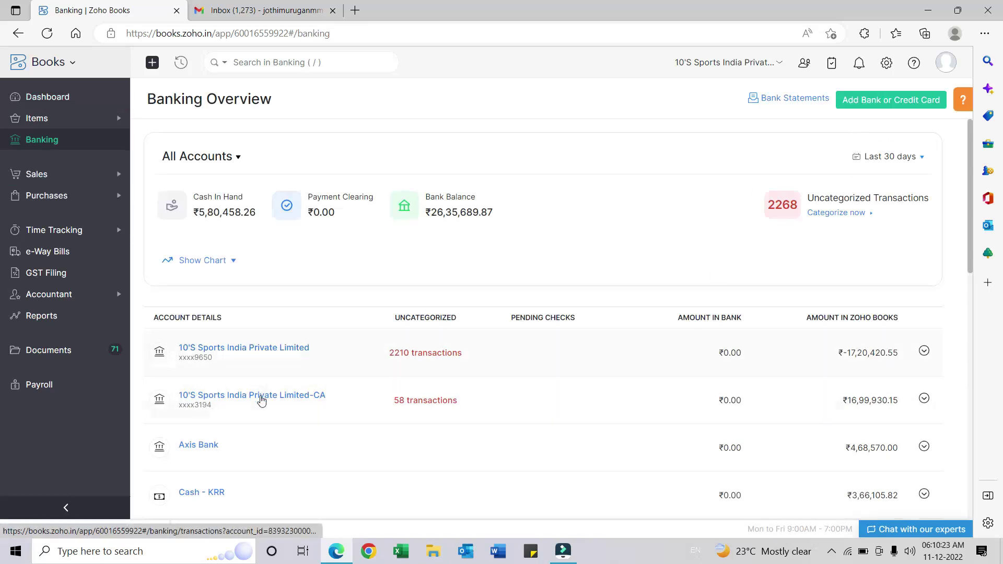
pyautogui.scroll(-2, 316, 325)
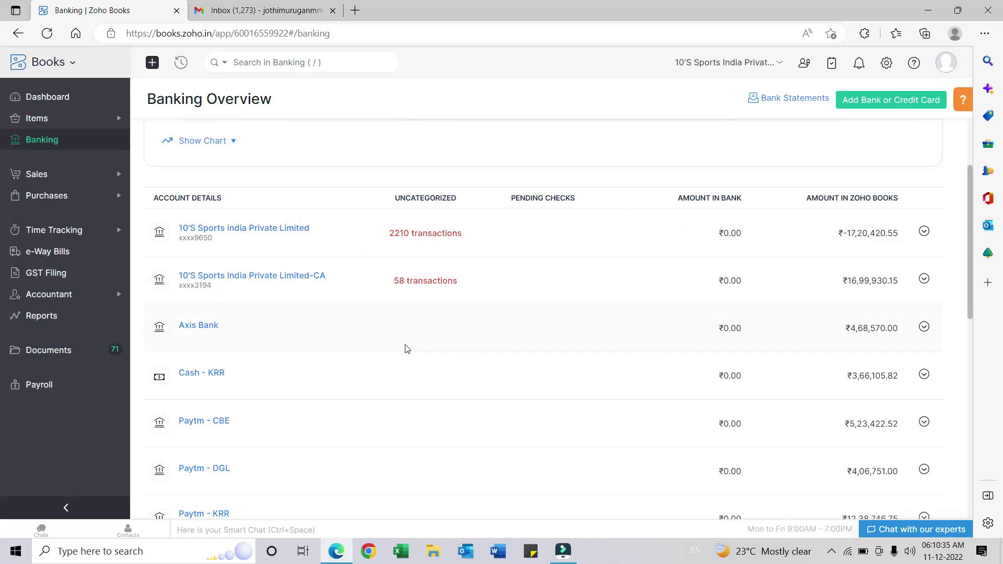
pyautogui.click(290, 282)
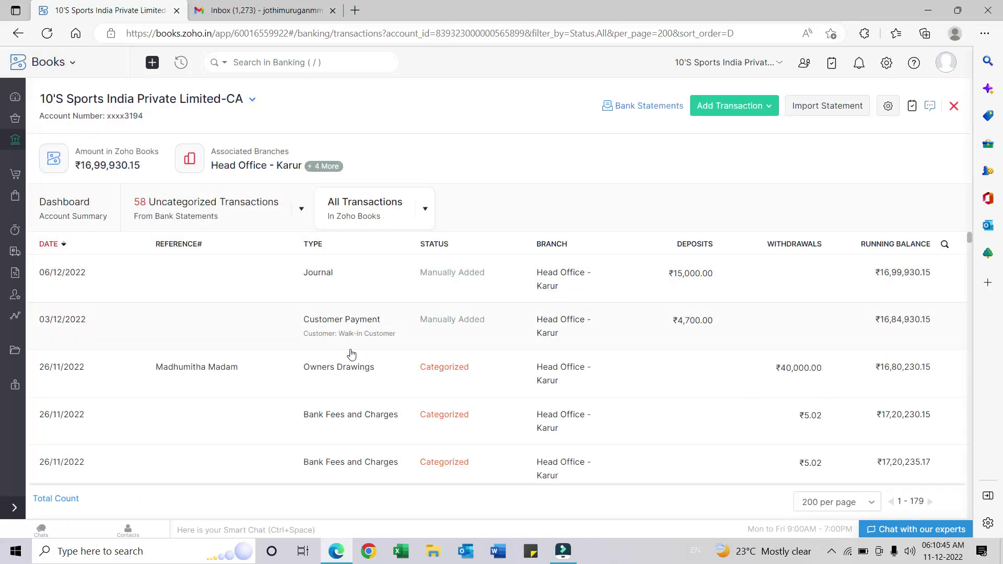
pyautogui.click(847, 107)
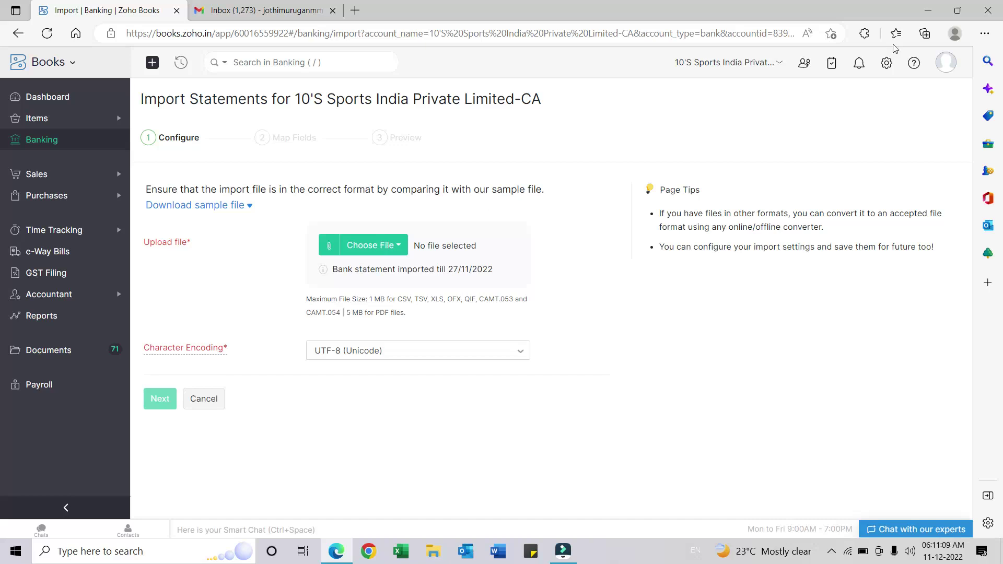
# - View the 9650 PDF from the desktop, close it, and return to the Zoho Books import page
pyautogui.click(928, 11)
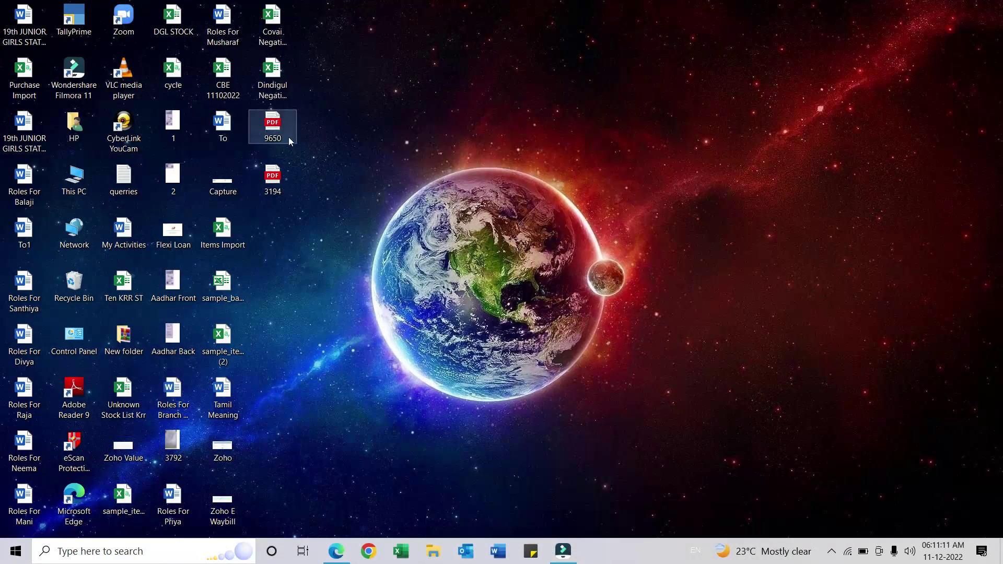
pyautogui.doubleClick(273, 125)
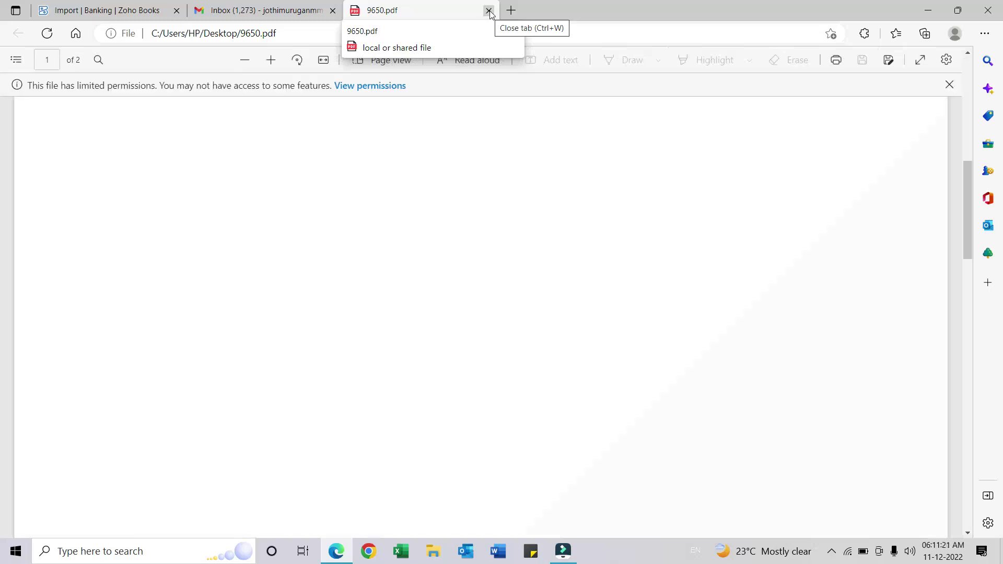
pyautogui.click(490, 11)
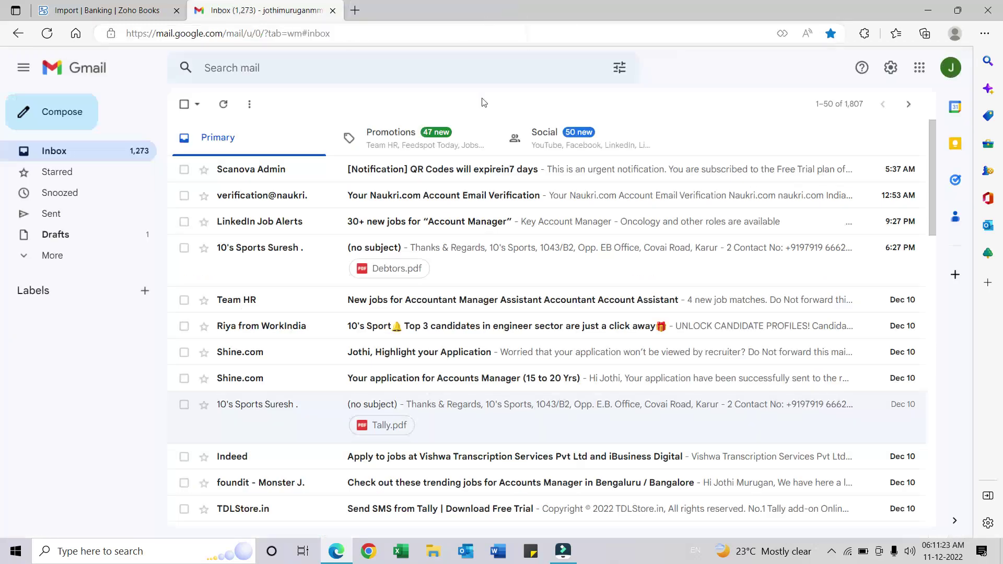
pyautogui.click(928, 10)
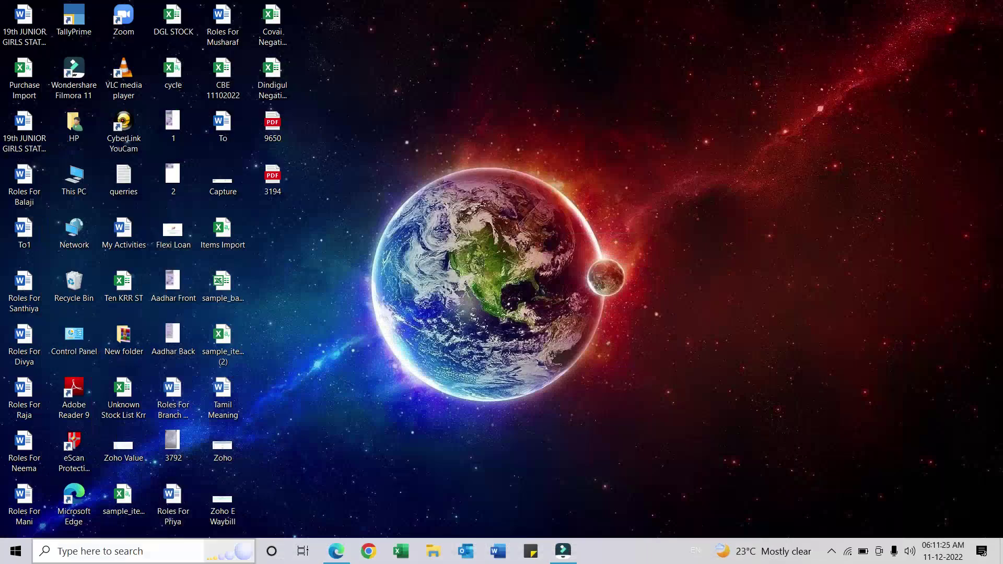
pyautogui.click(335, 551)
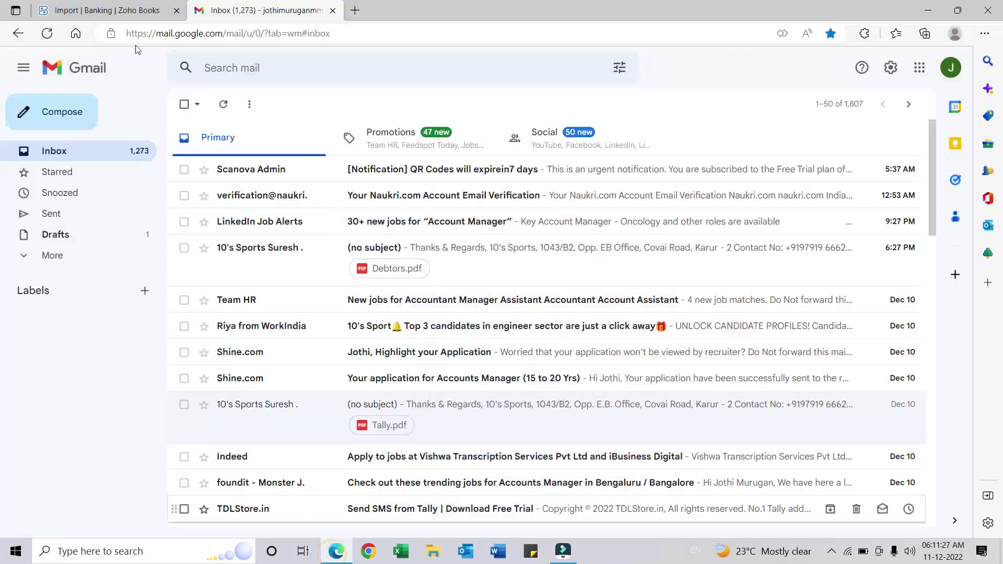
pyautogui.click(107, 9)
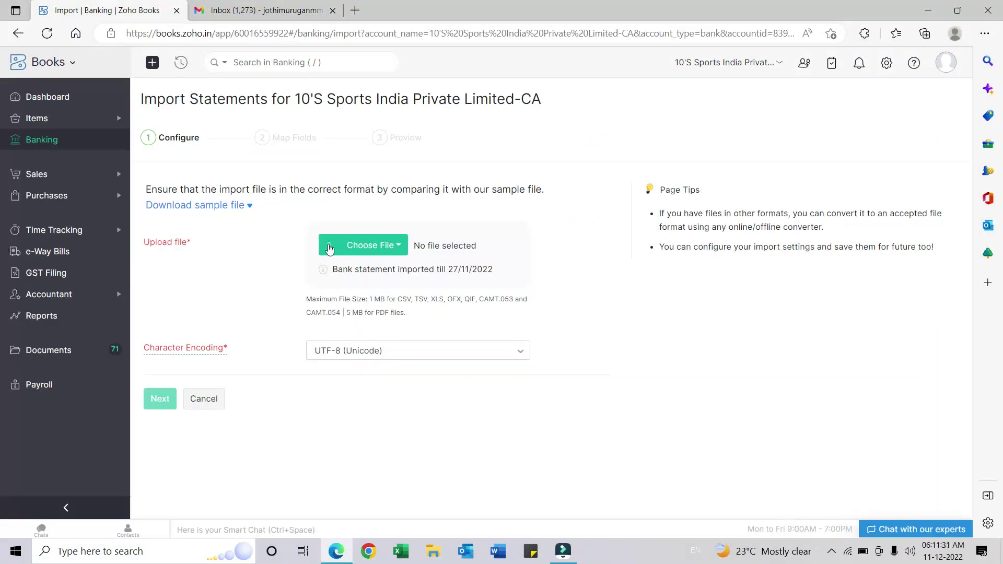
# - Reopen the statement import from the account's transaction list and import 3194.pdf from the Desktop folder
pyautogui.click(18, 33)
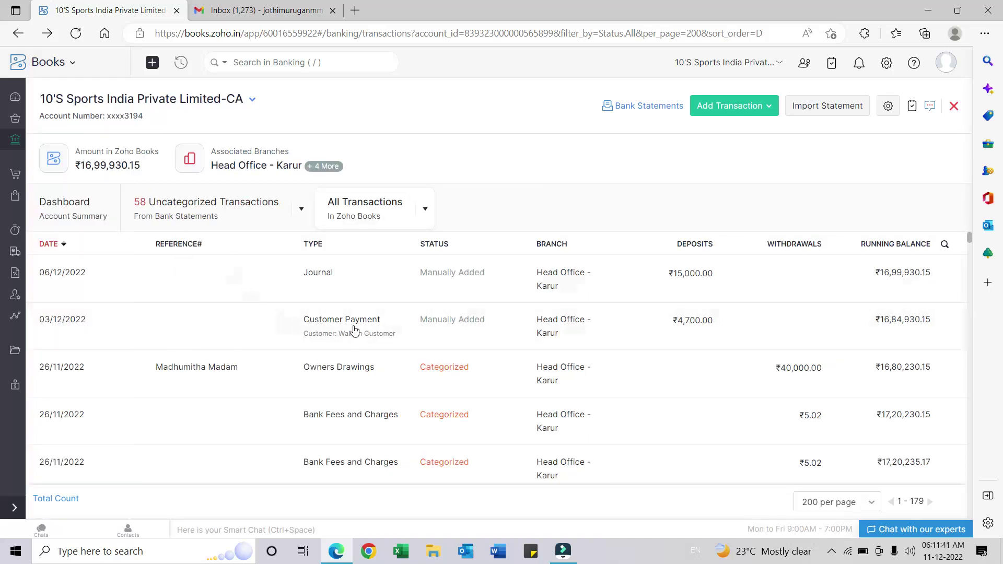
pyautogui.click(833, 107)
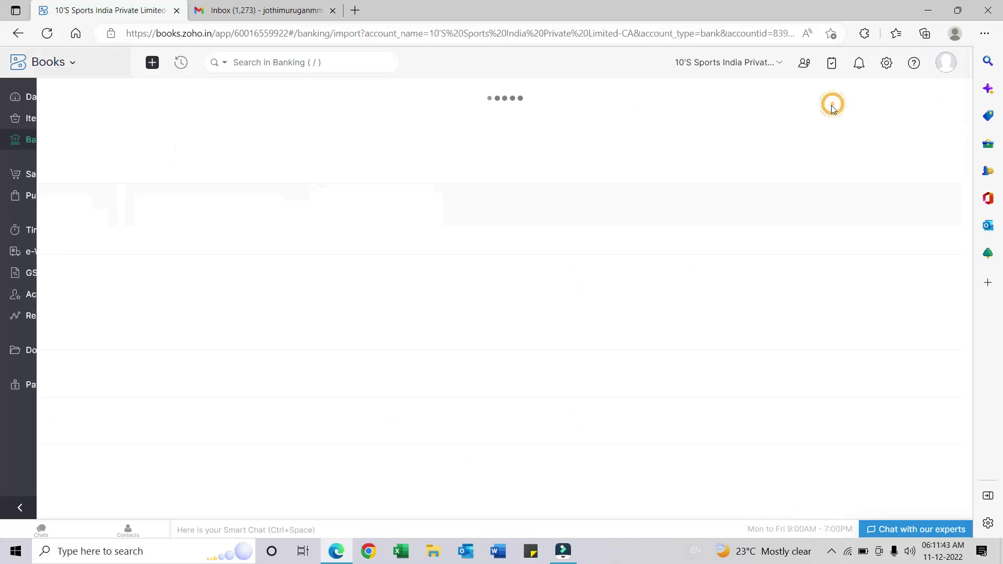
pyautogui.click(376, 253)
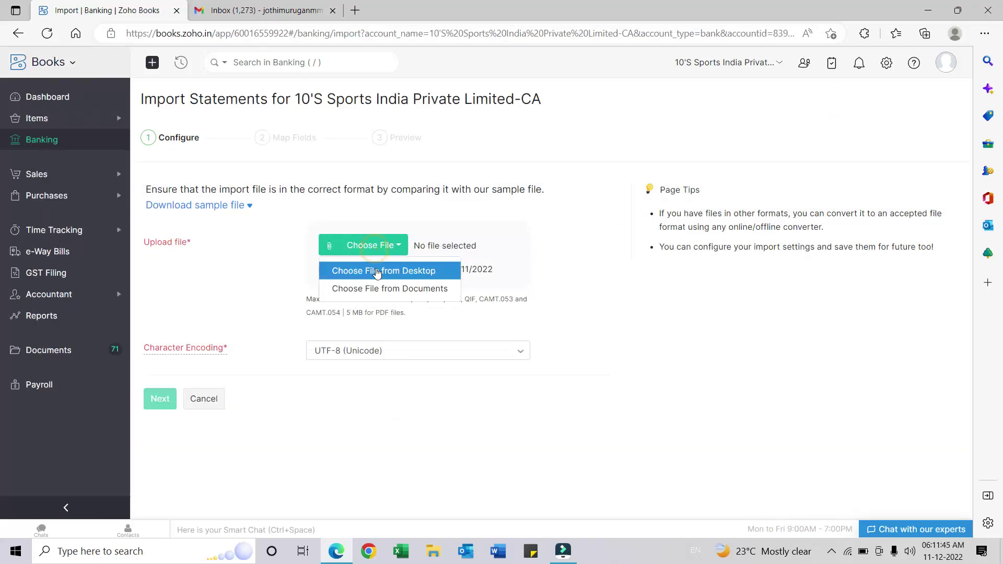
pyautogui.click(376, 269)
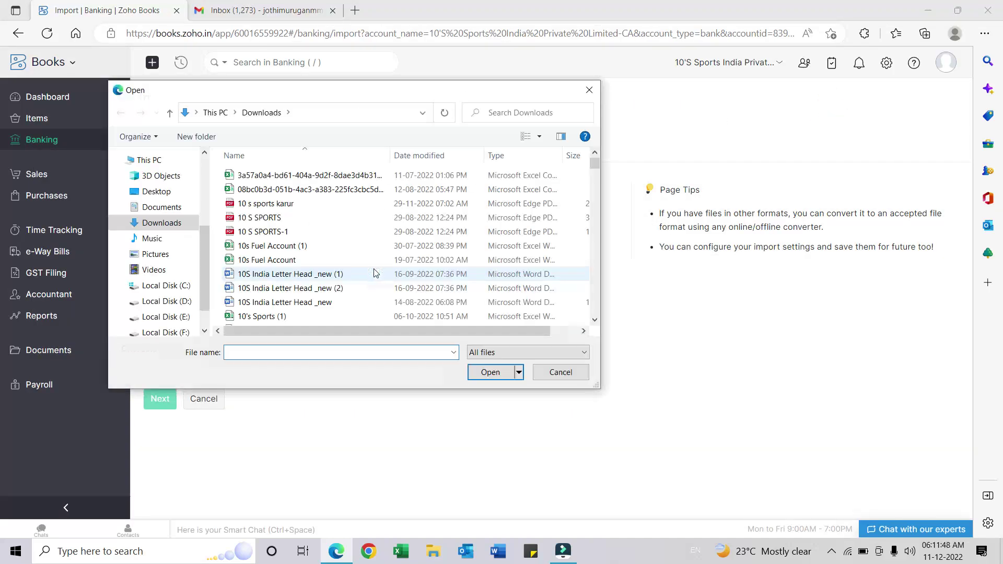
pyautogui.click(187, 193)
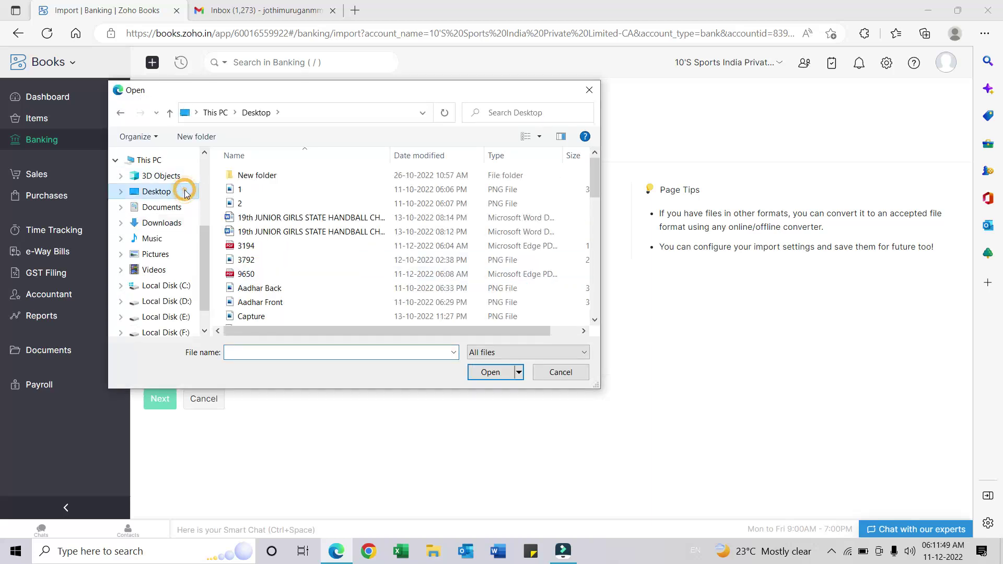
pyautogui.click(262, 246)
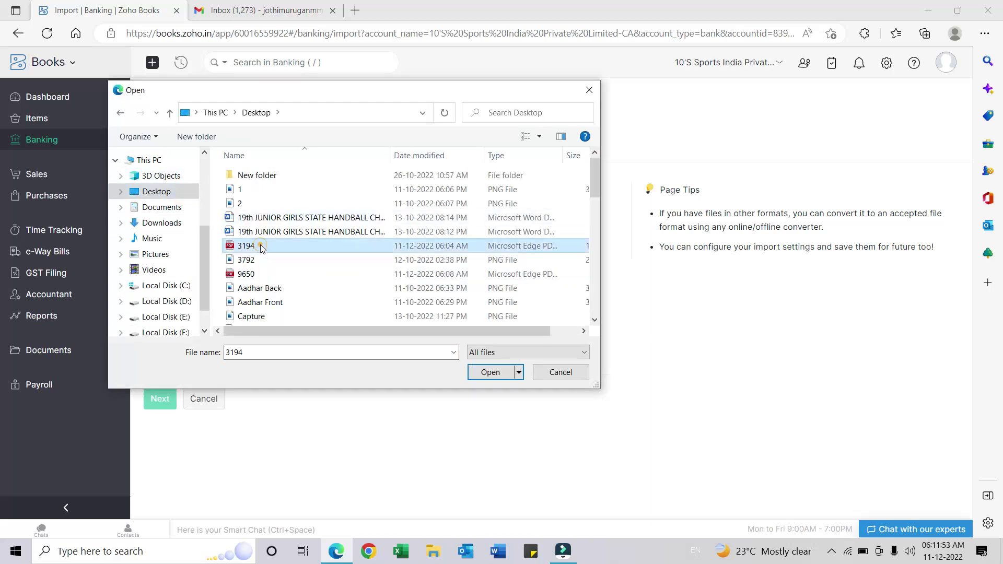
pyautogui.click(490, 372)
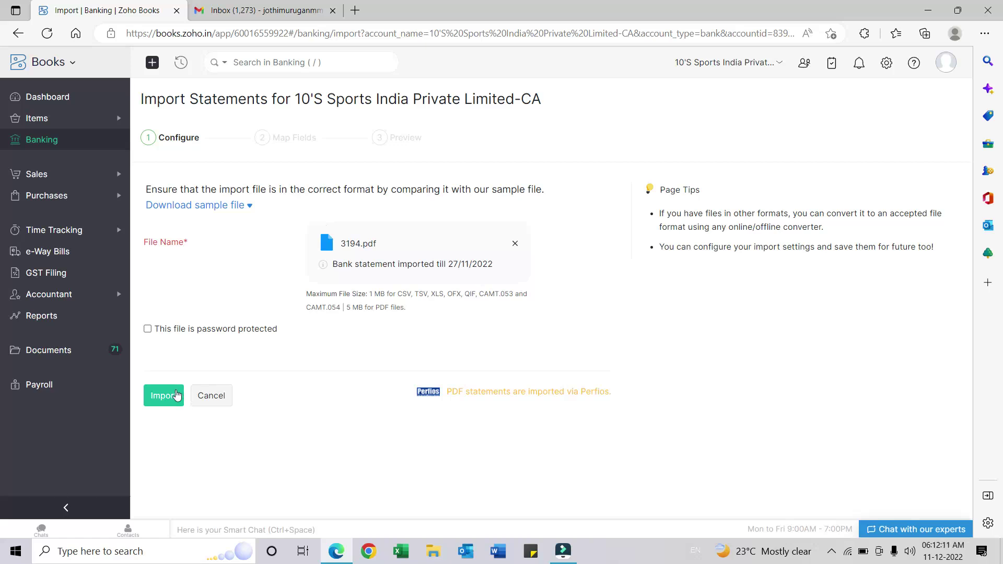
pyautogui.click(174, 398)
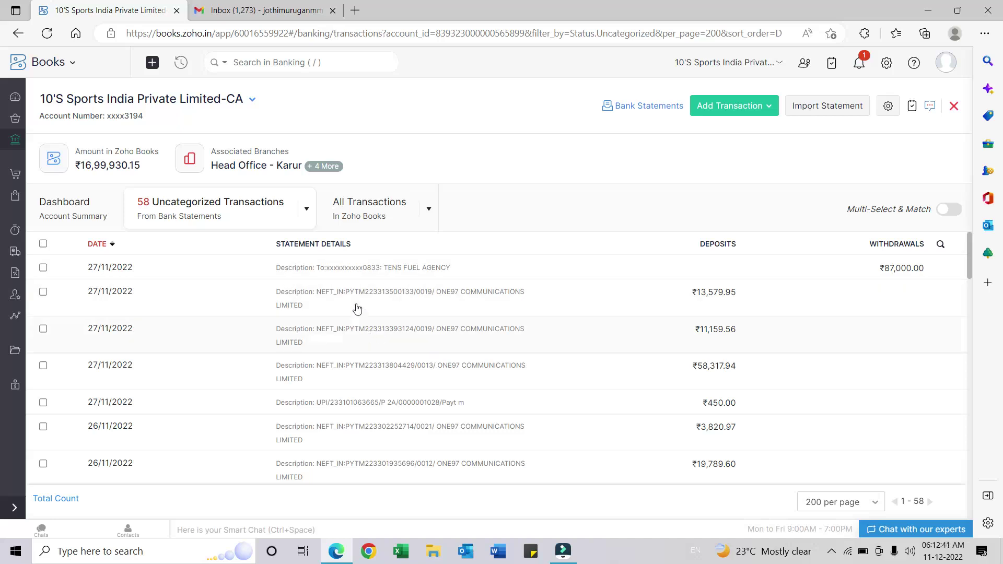
# - Dismiss the Filmora update window on the desktop and open the 3194 PDF statement
pyautogui.click(923, 15)
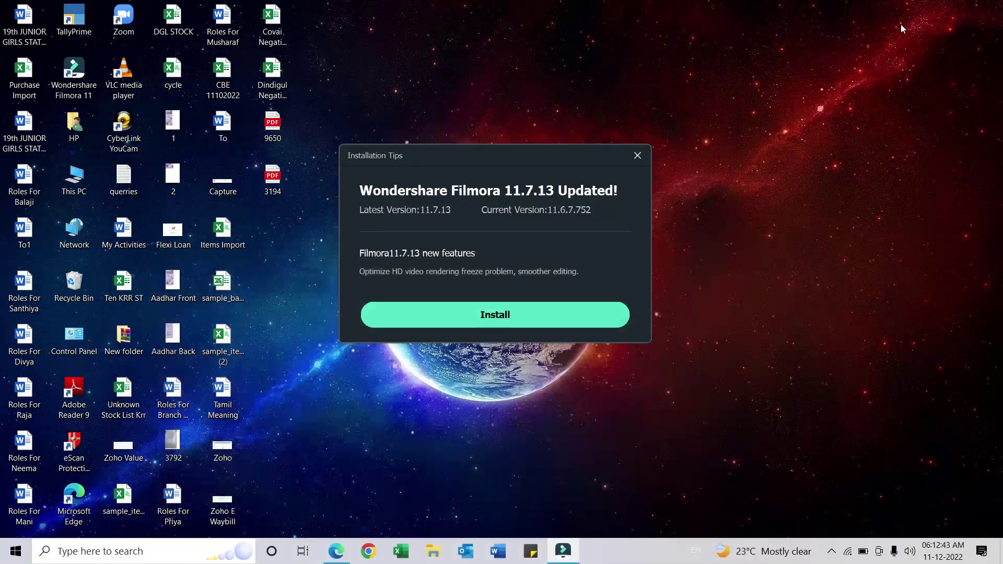
pyautogui.click(637, 155)
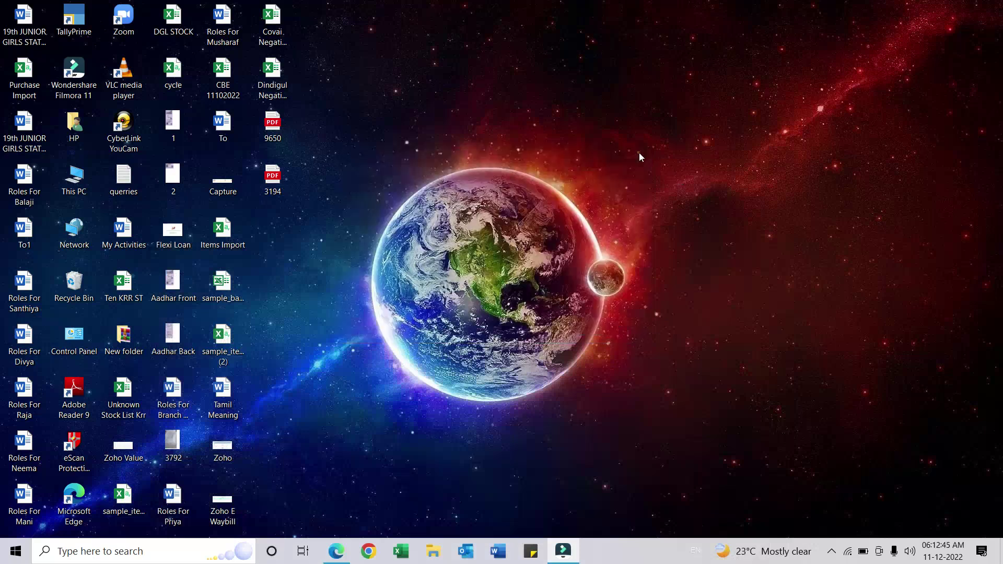
pyautogui.doubleClick(271, 182)
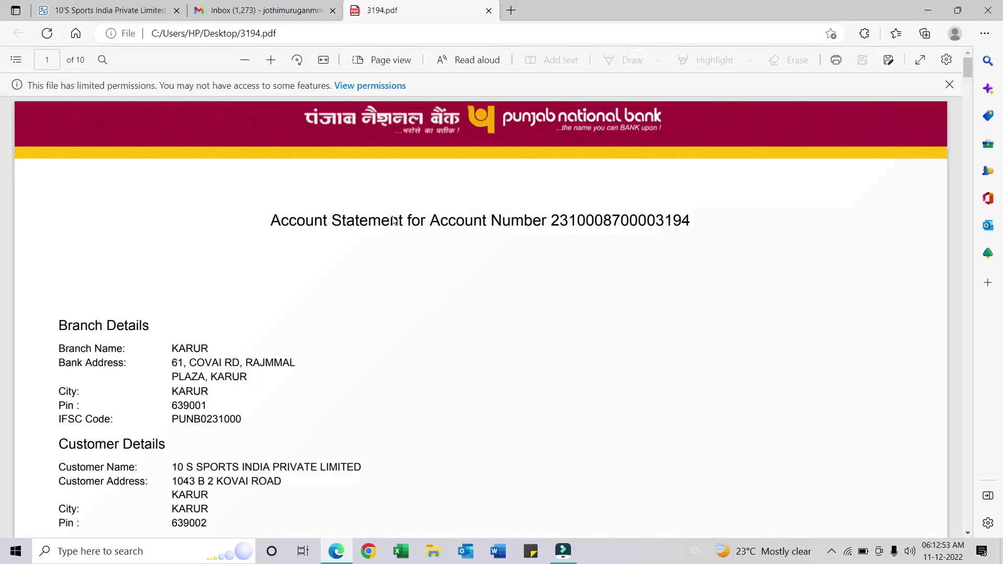
# - Examine the statement's period and its newest and oldest transaction dates, close the PDF, and return to Zoho Books
pyautogui.scroll(-8, 302, 319)
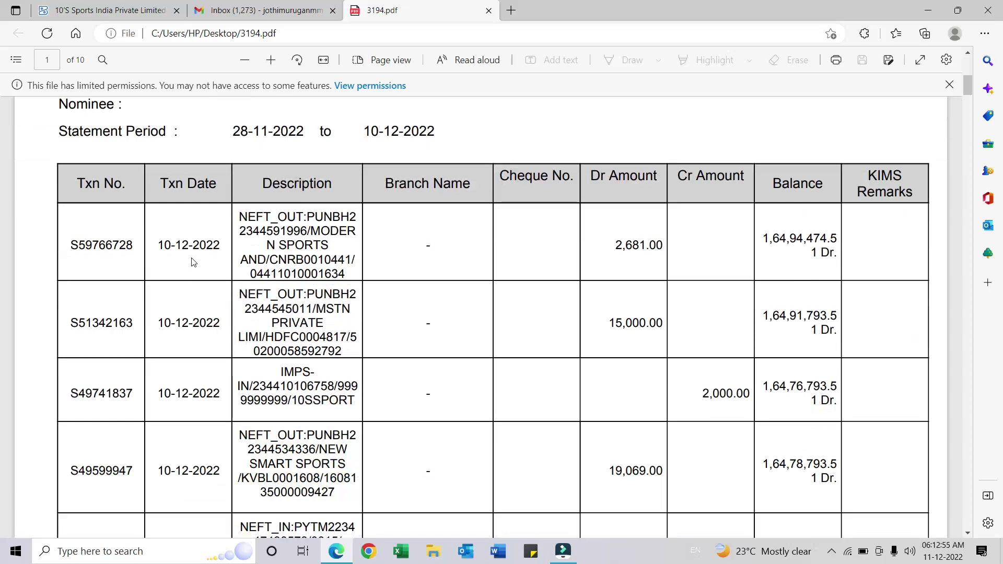
pyautogui.scroll(-20, 194, 262)
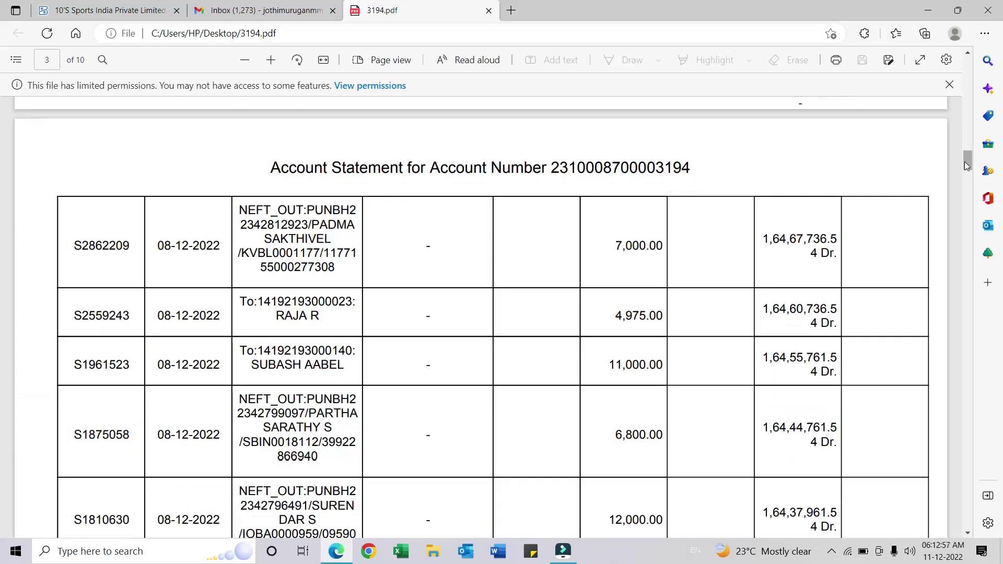
pyautogui.moveTo(966, 165); pyautogui.dragTo(967, 517)
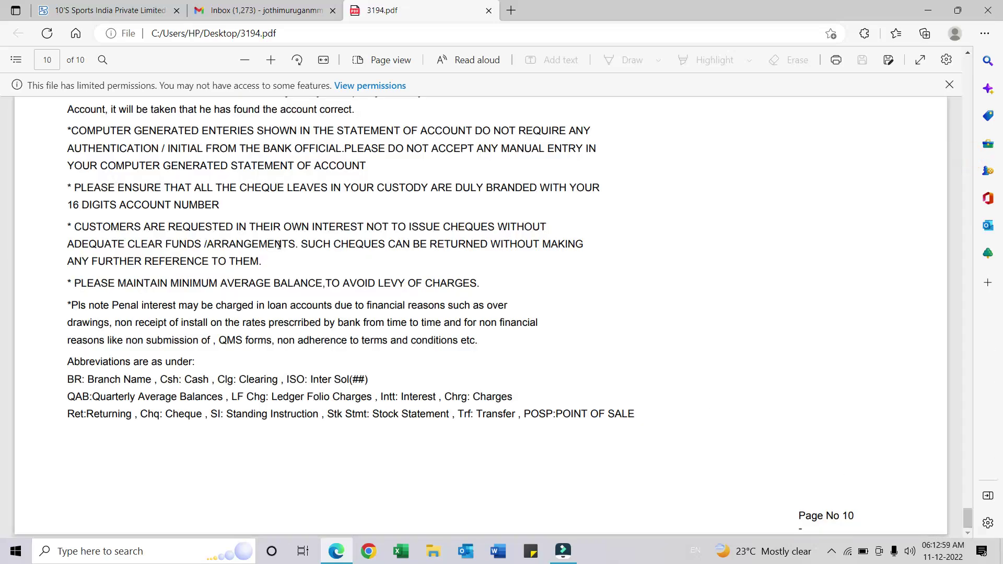
pyautogui.scroll(8, 279, 245)
pyautogui.scroll(-3, 204, 367)
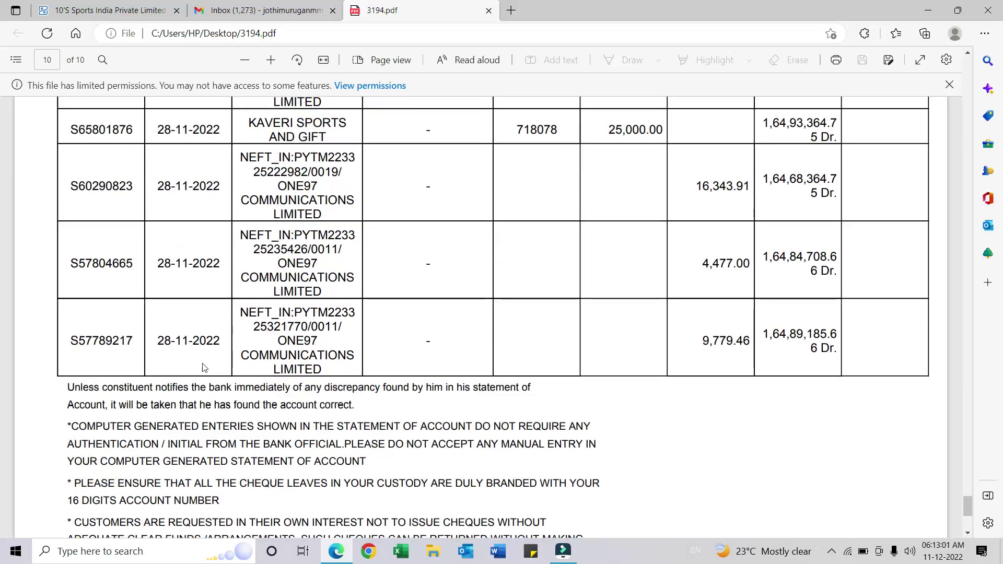
pyautogui.scroll(4, 224, 224)
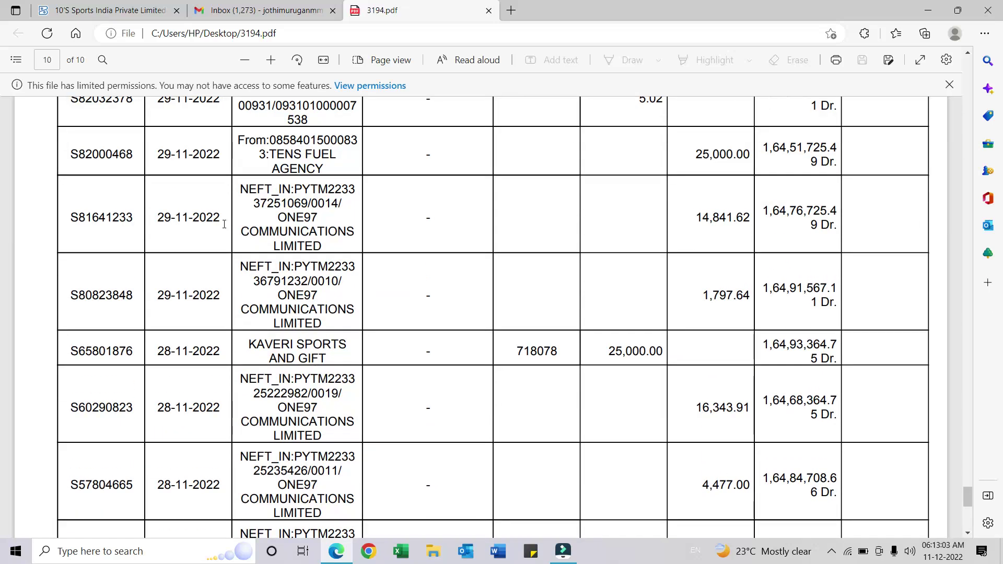
pyautogui.click(489, 10)
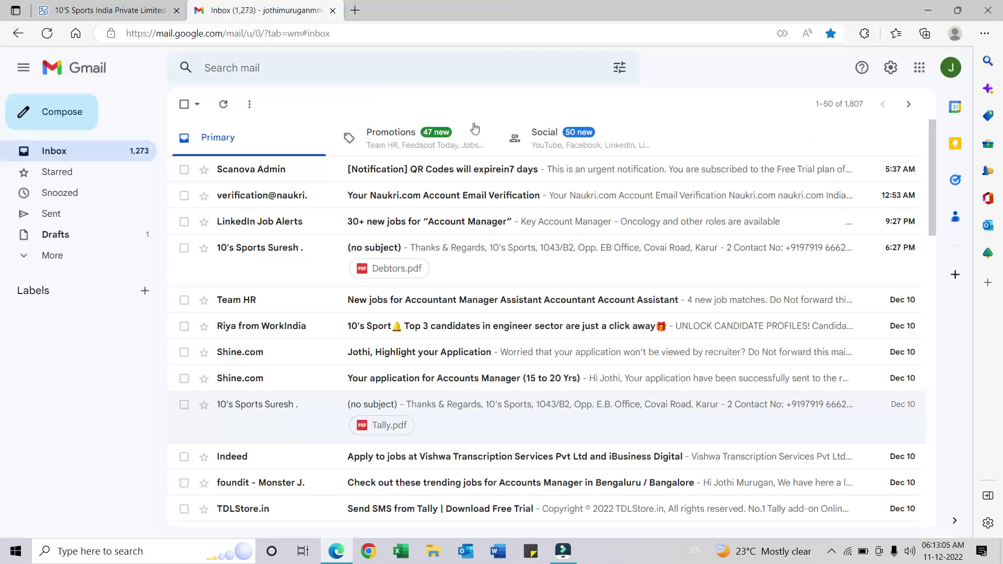
pyautogui.click(150, 9)
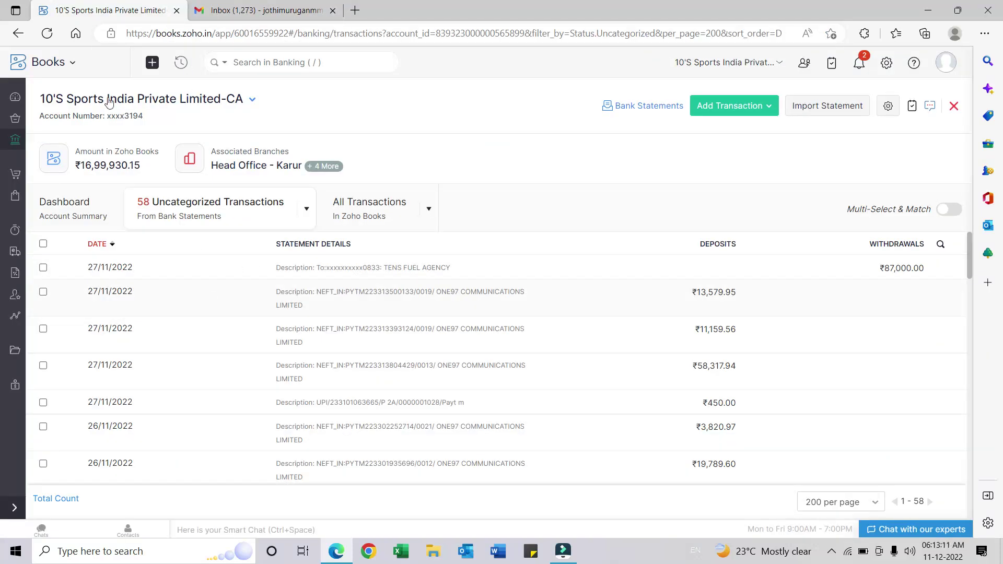
# - Refresh the bank account page and review the dates and details of the uncategorized transactions from the bank statement
pyautogui.click(48, 33)
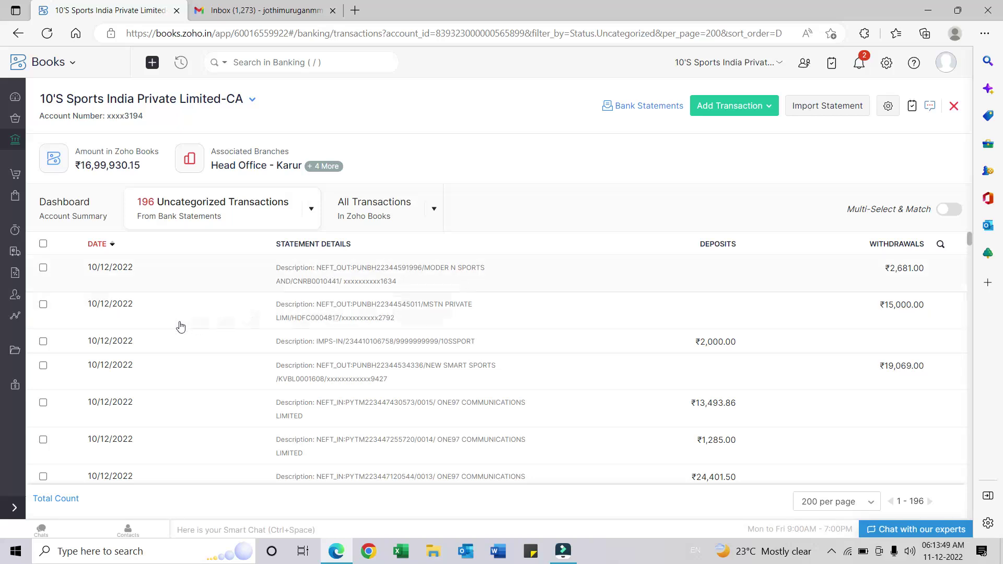
pyautogui.scroll(-5, 181, 327)
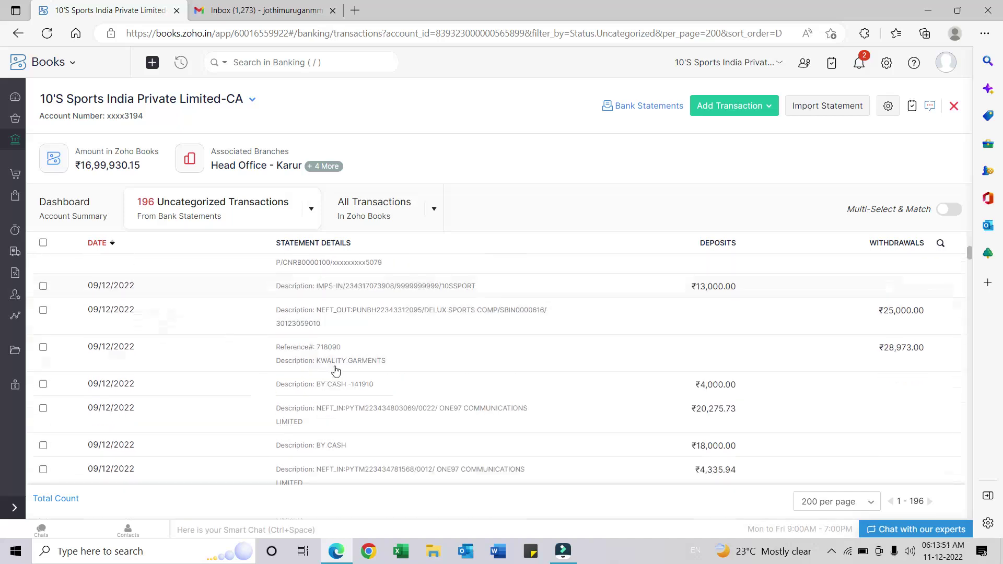
pyautogui.scroll(3, 335, 371)
pyautogui.scroll(2, 336, 370)
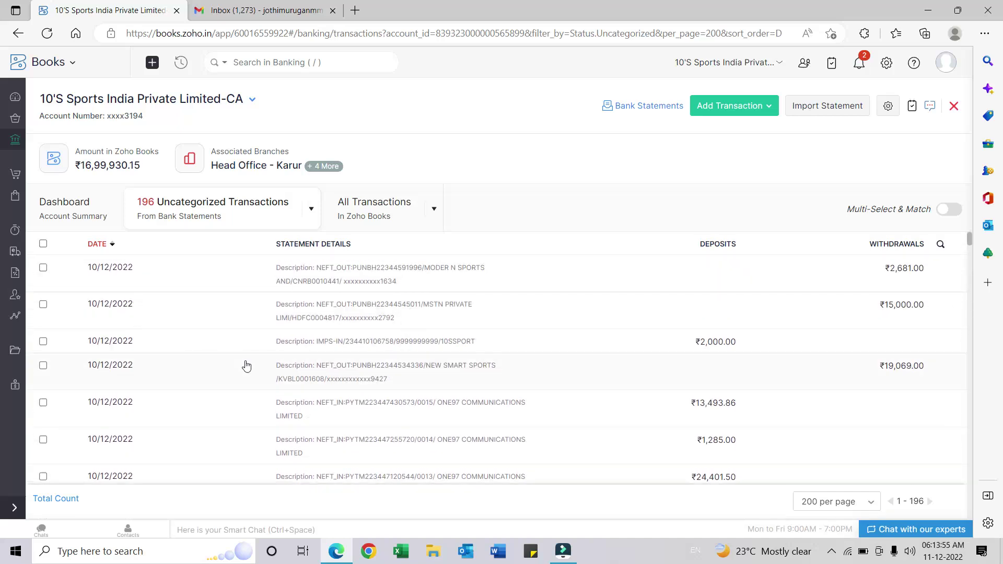
pyautogui.scroll(-10, 247, 364)
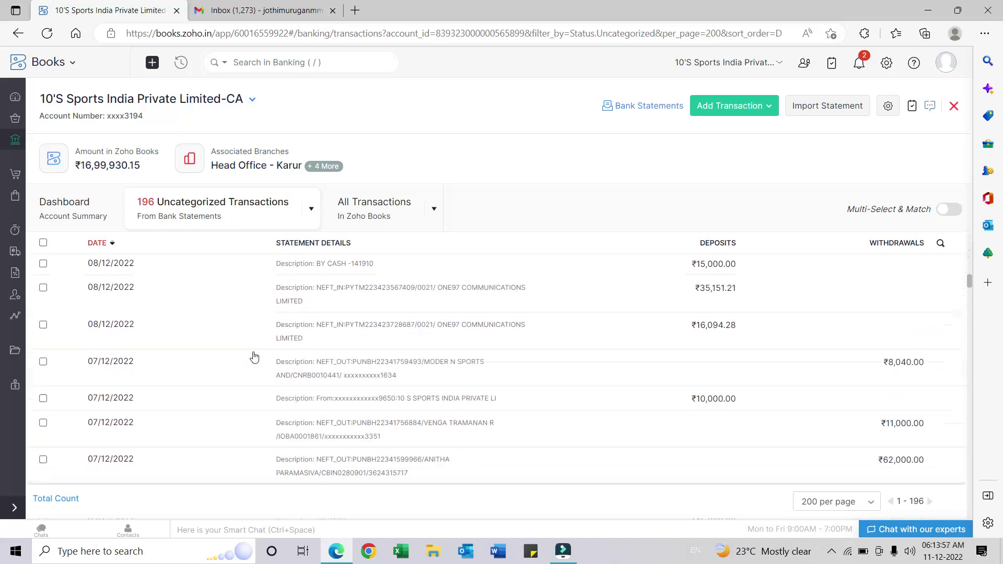
pyautogui.scroll(-10, 254, 357)
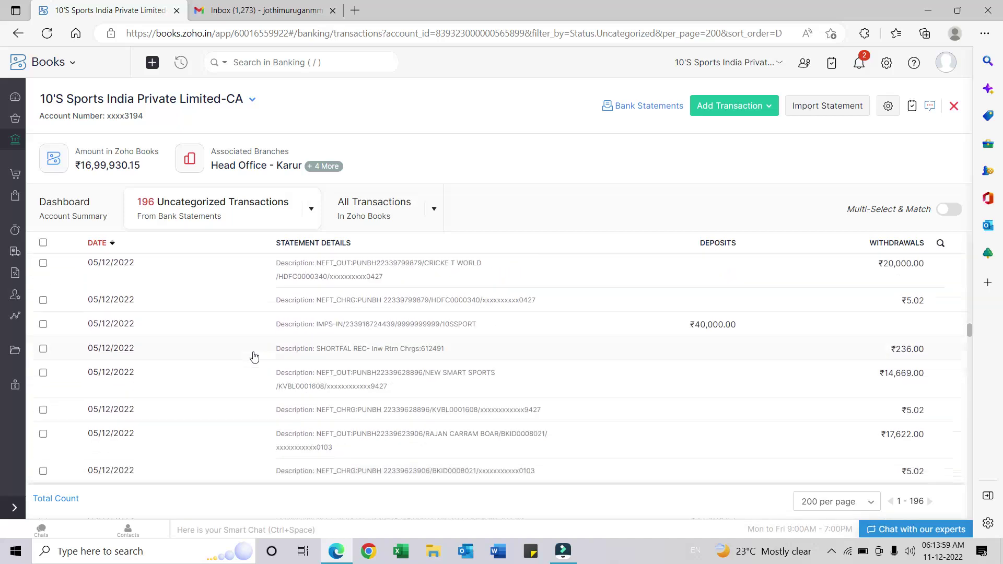
pyautogui.scroll(-10, 254, 357)
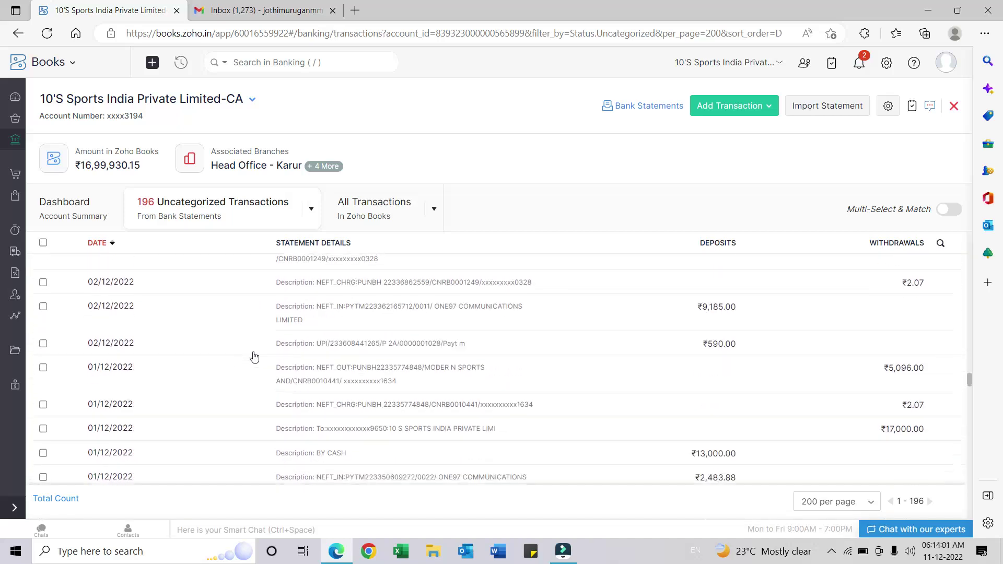
pyautogui.scroll(-10, 255, 357)
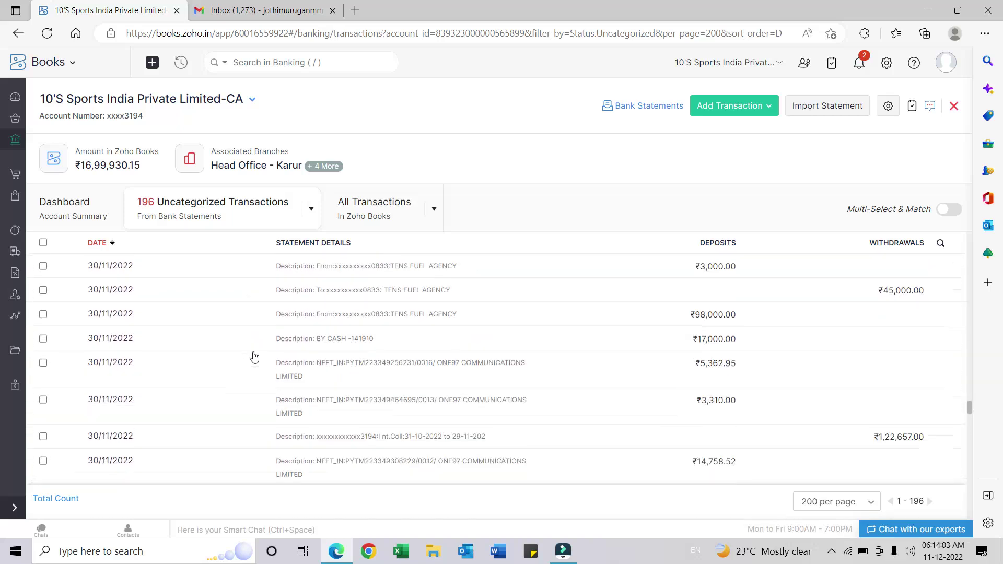
# - Review the dates, descriptions and amounts of the uncategorized transactions from late November 2022 up to the newest entries
pyautogui.scroll(-10, 255, 357)
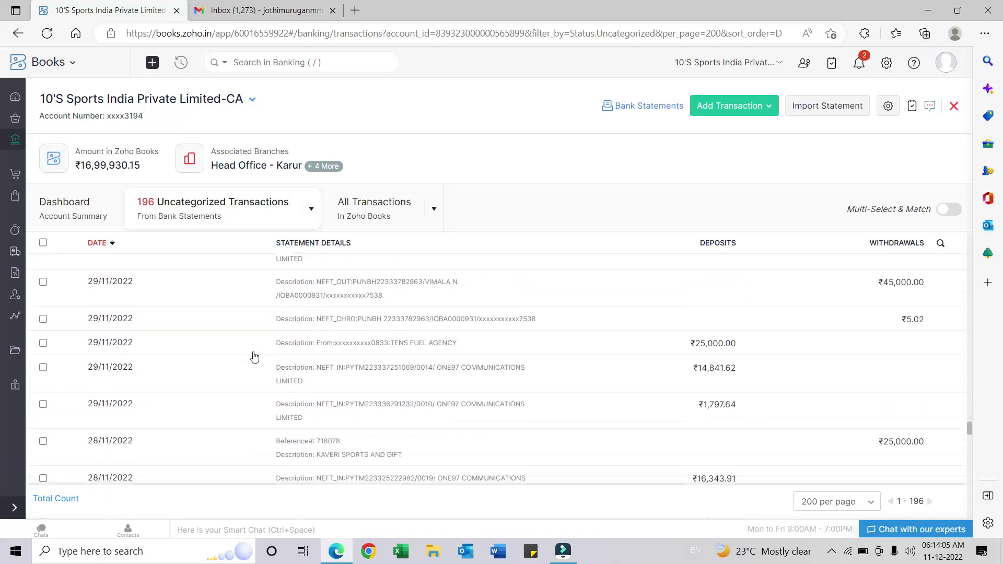
pyautogui.scroll(-8, 254, 358)
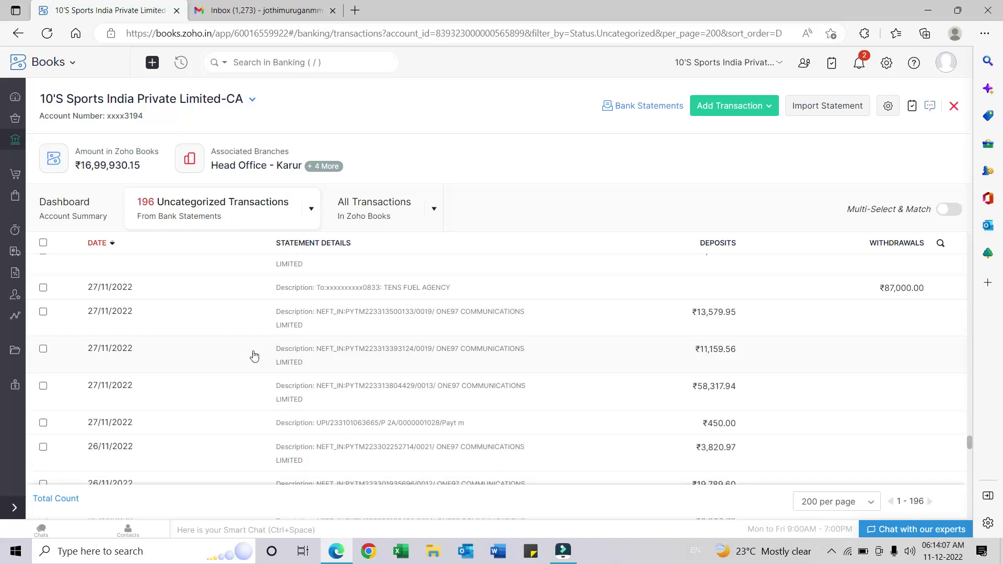
pyautogui.scroll(-2, 254, 356)
pyautogui.scroll(4, 255, 355)
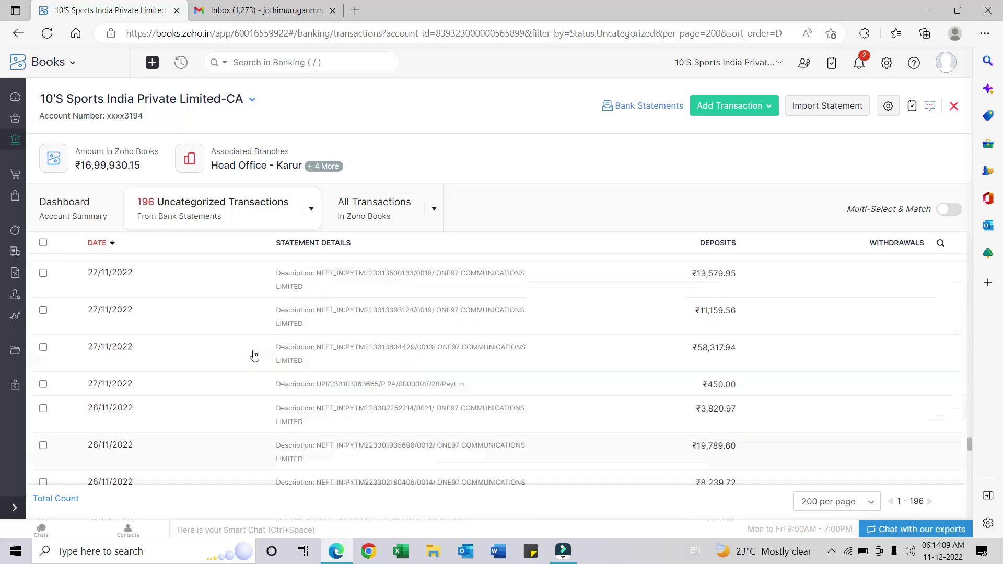
pyautogui.scroll(3, 254, 356)
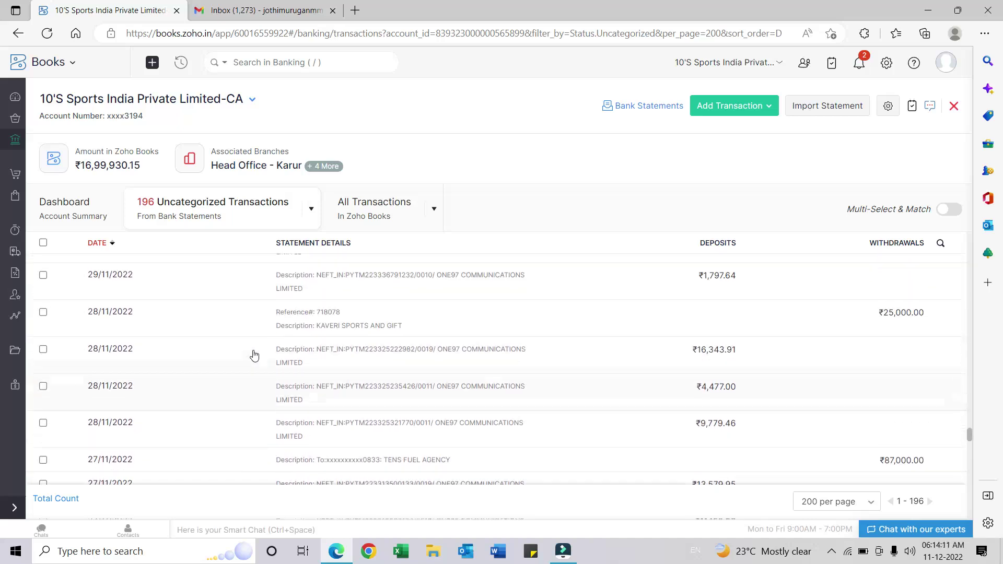
pyautogui.scroll(5, 255, 356)
pyautogui.scroll(-8, 255, 356)
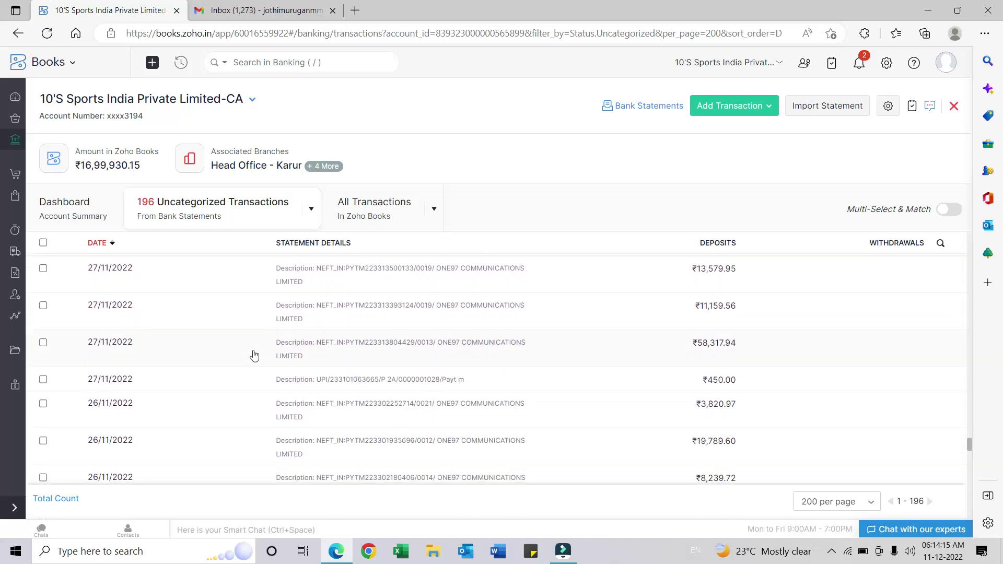
pyautogui.scroll(8, 230, 399)
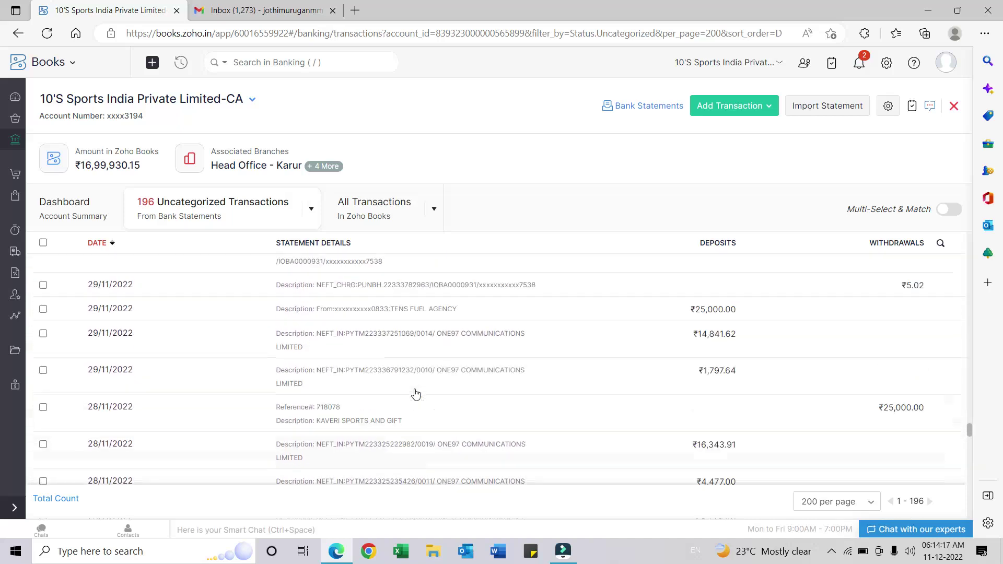
pyautogui.scroll(10, 416, 394)
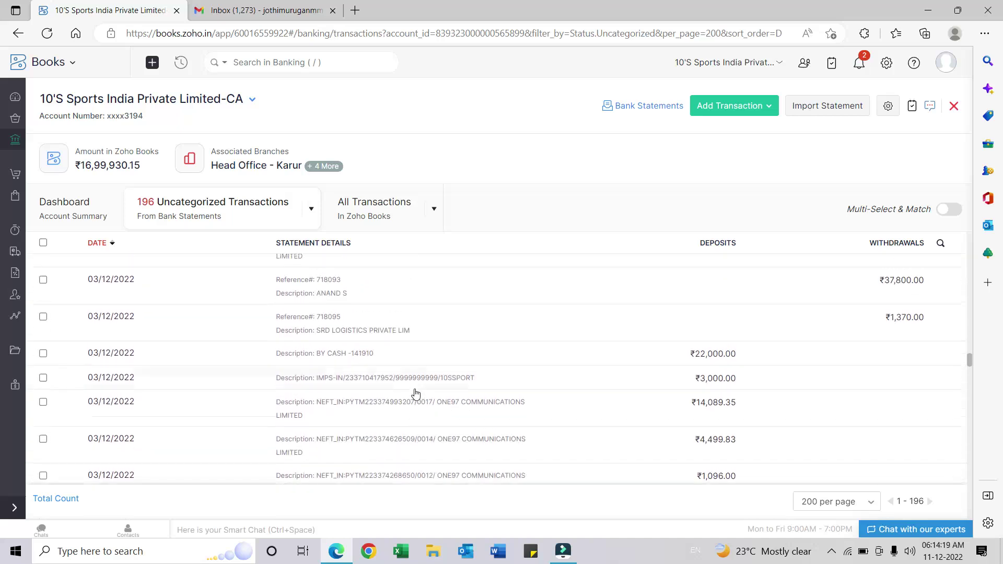
pyautogui.scroll(10, 345, 365)
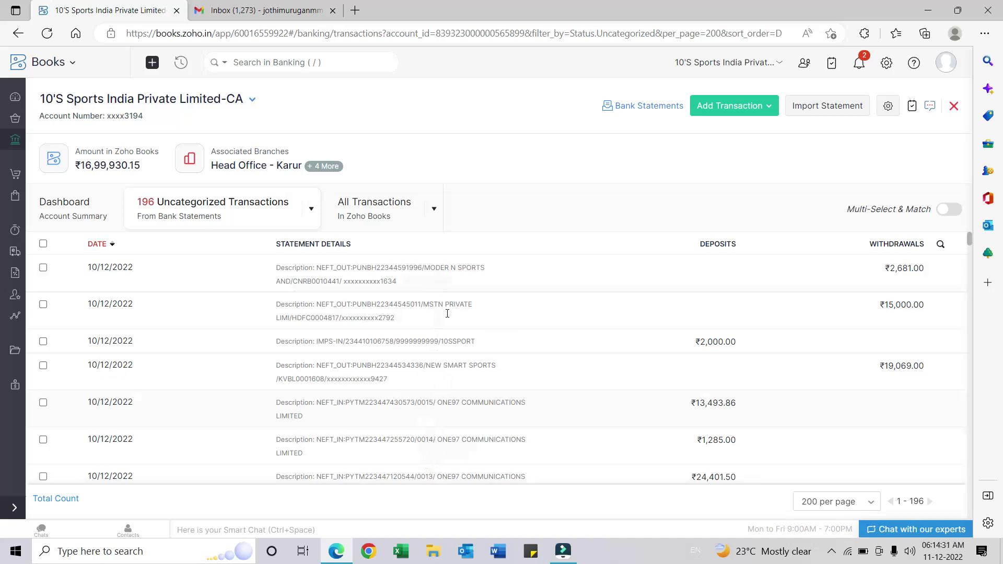
# - Manually categorize the ₹2,681.00 withdrawal of 10/12/2022 as a Vendor Payment to MODERN SPORTS AND GIFT
pyautogui.click(459, 277)
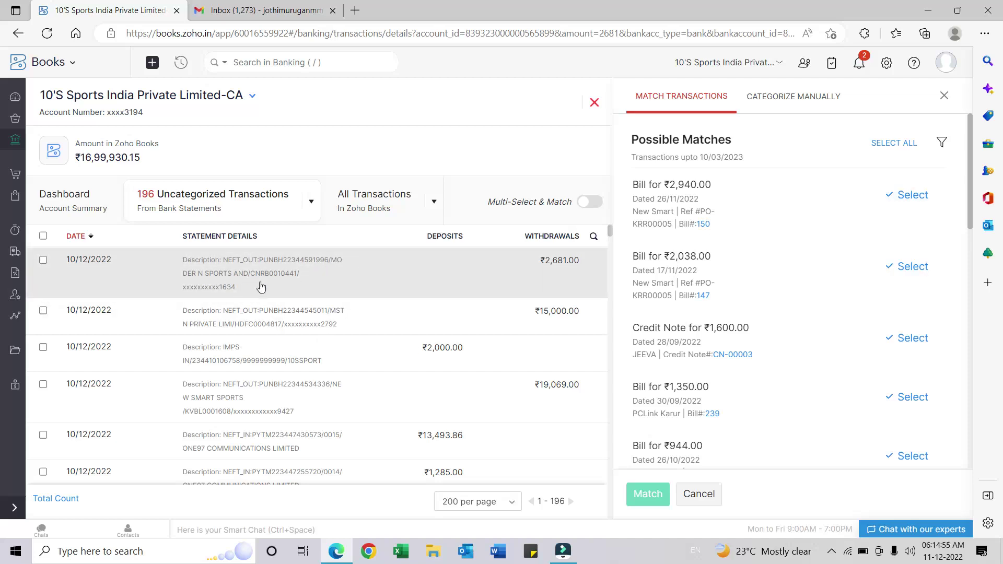
pyautogui.click(789, 98)
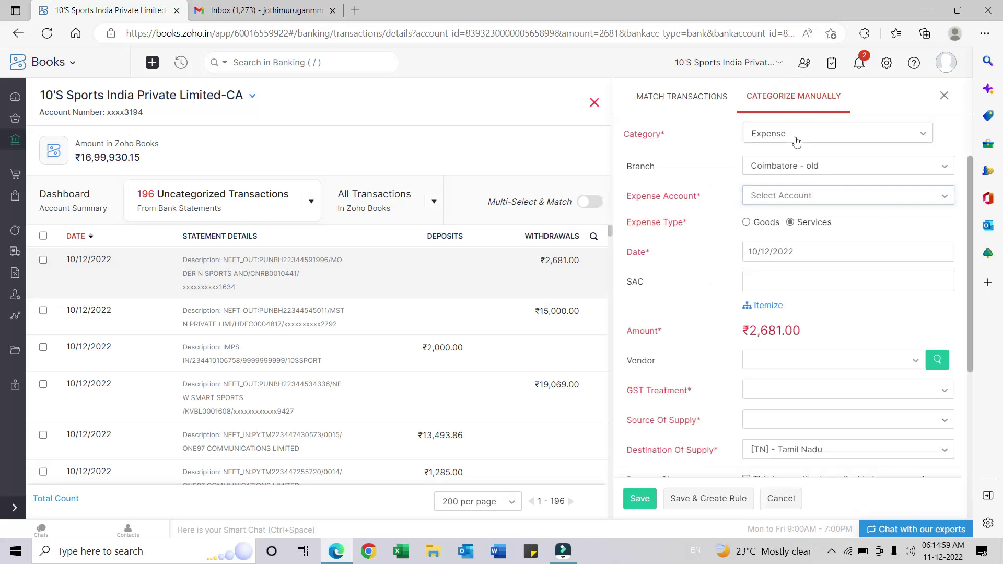
pyautogui.click(796, 140)
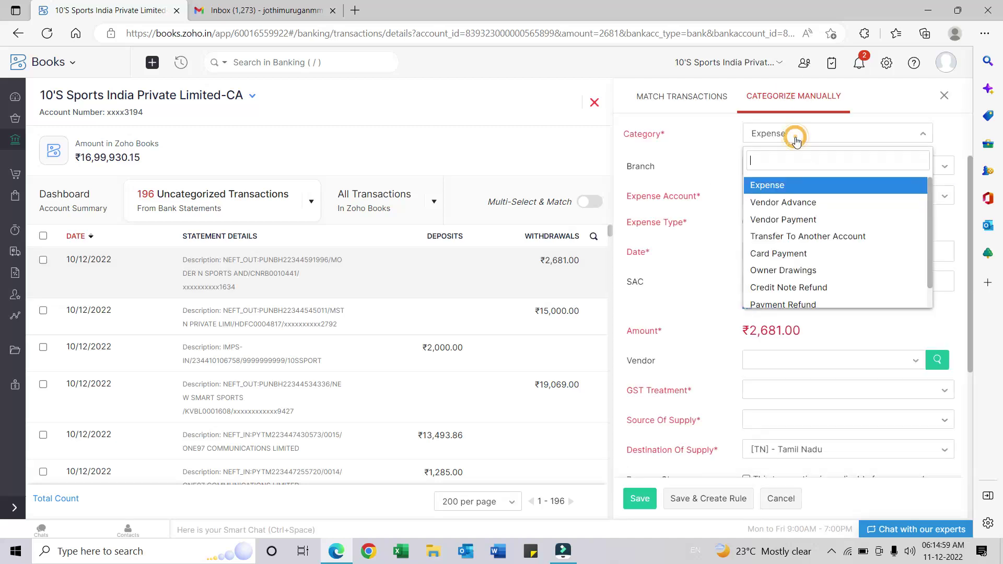
pyautogui.click(799, 220)
pyautogui.click(813, 180)
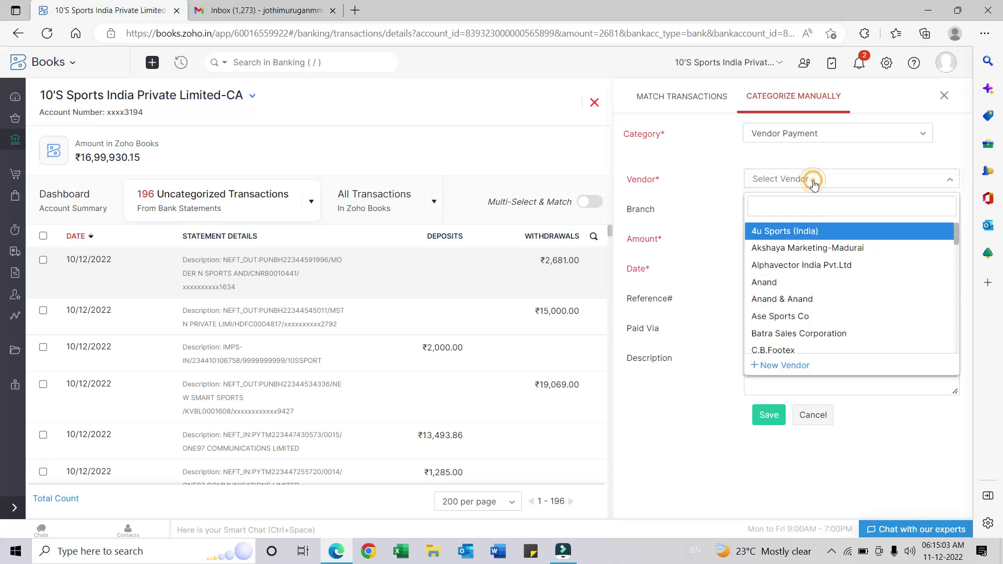
pyautogui.write('moder')
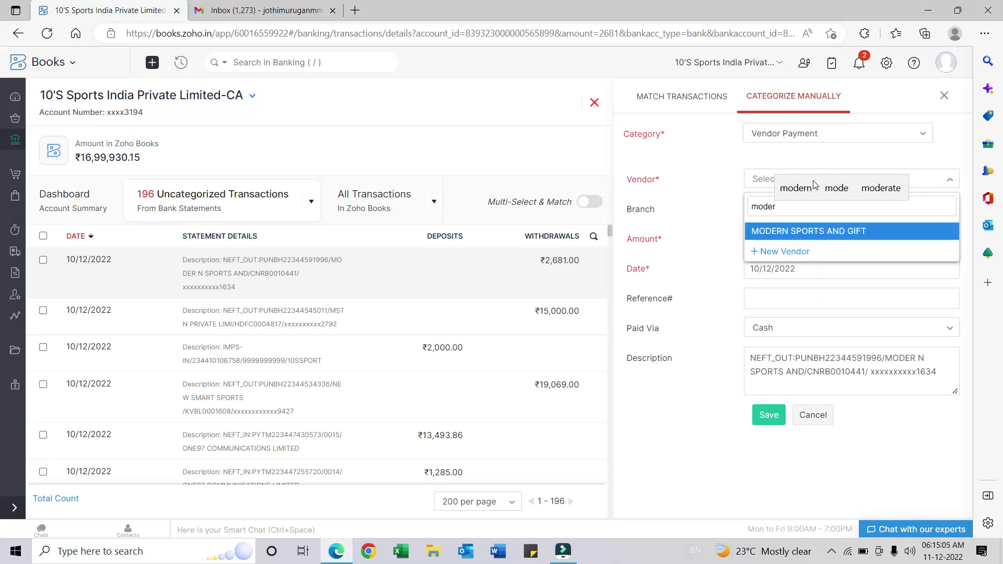
pyautogui.press('Return')
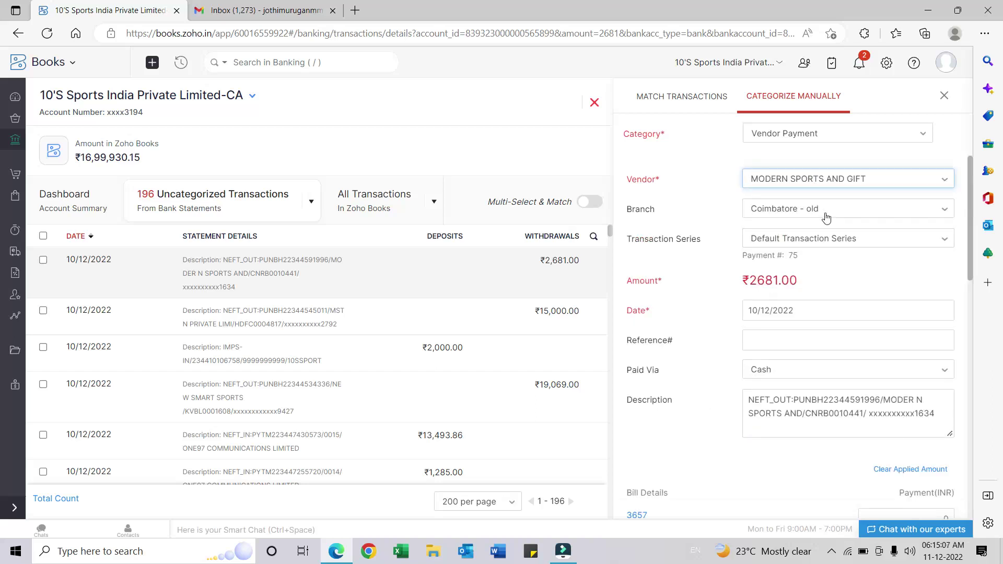
# - Set the payment's branch to Head Office - Karur, its transaction series to Karur and Paid Via to Bank Transfer
pyautogui.click(826, 217)
pyautogui.click(812, 314)
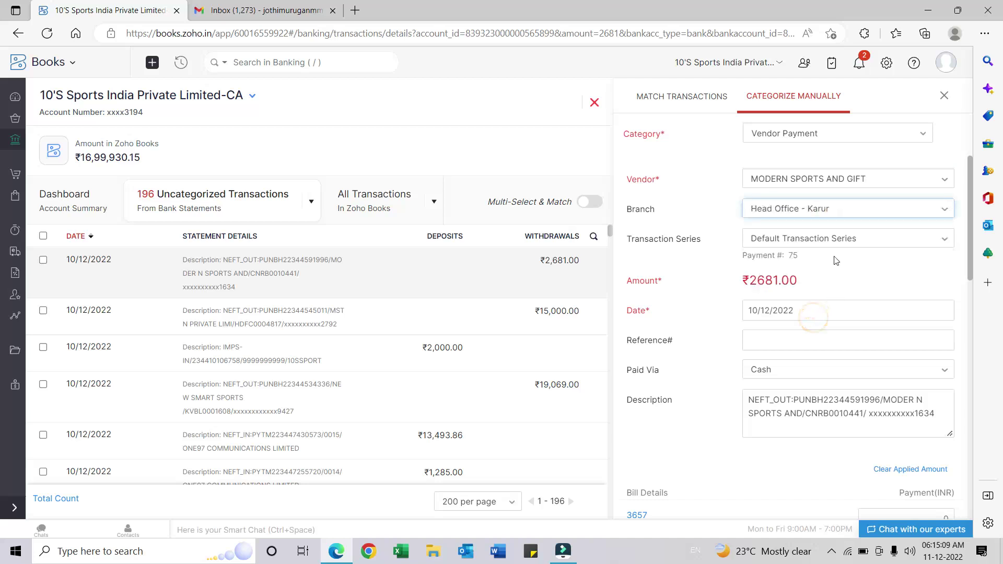
pyautogui.click(835, 239)
pyautogui.click(821, 279)
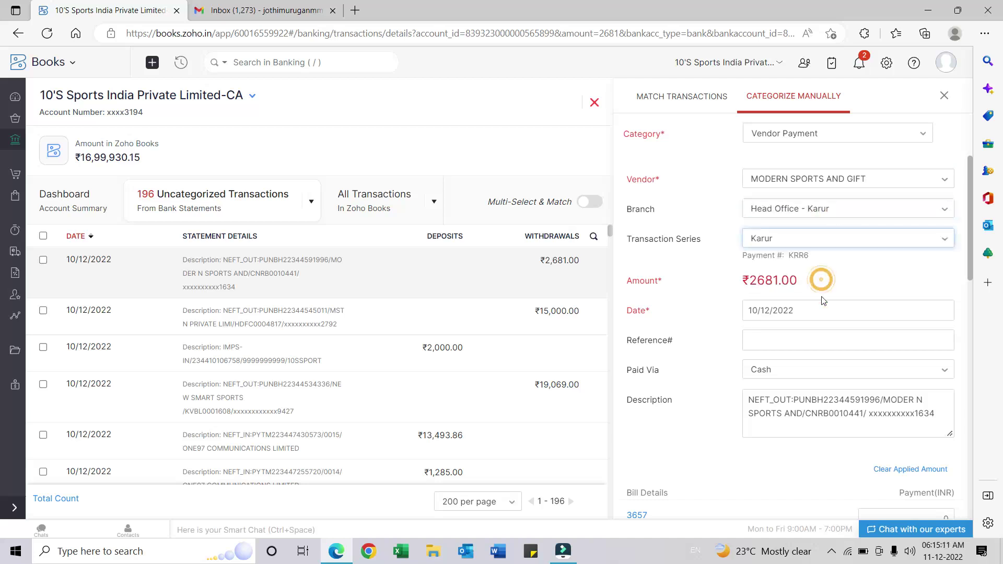
pyautogui.click(801, 376)
pyautogui.click(801, 418)
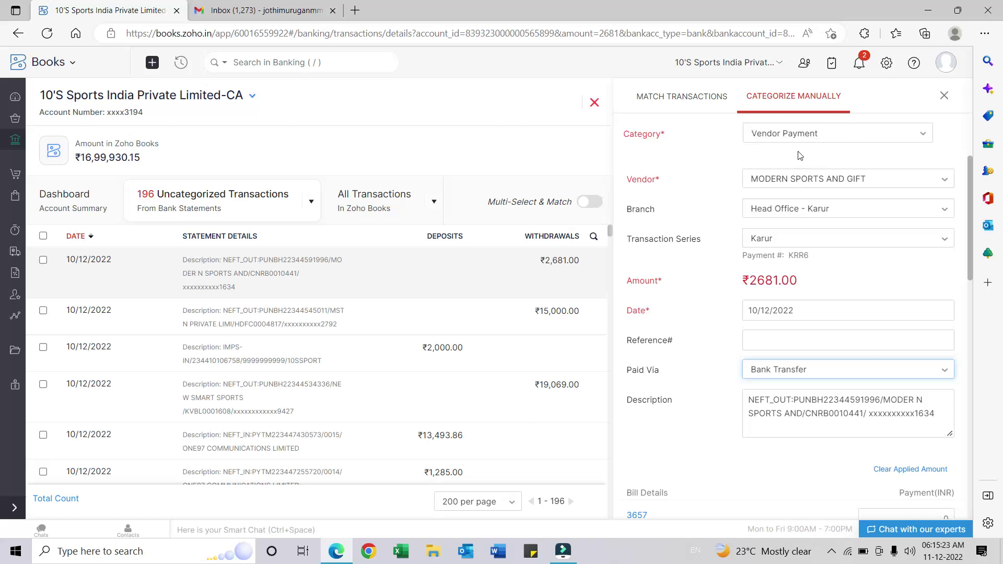
# - Examine the available withdrawal categories, the vendor's unpaid bills and the payment summary without changing the entry
pyautogui.click(842, 136)
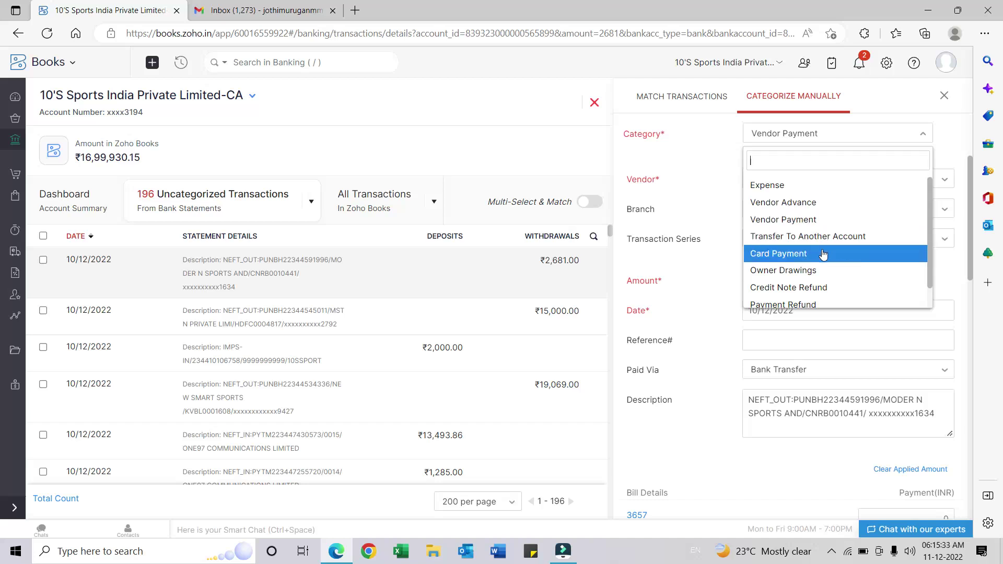
pyautogui.scroll(-1, 824, 255)
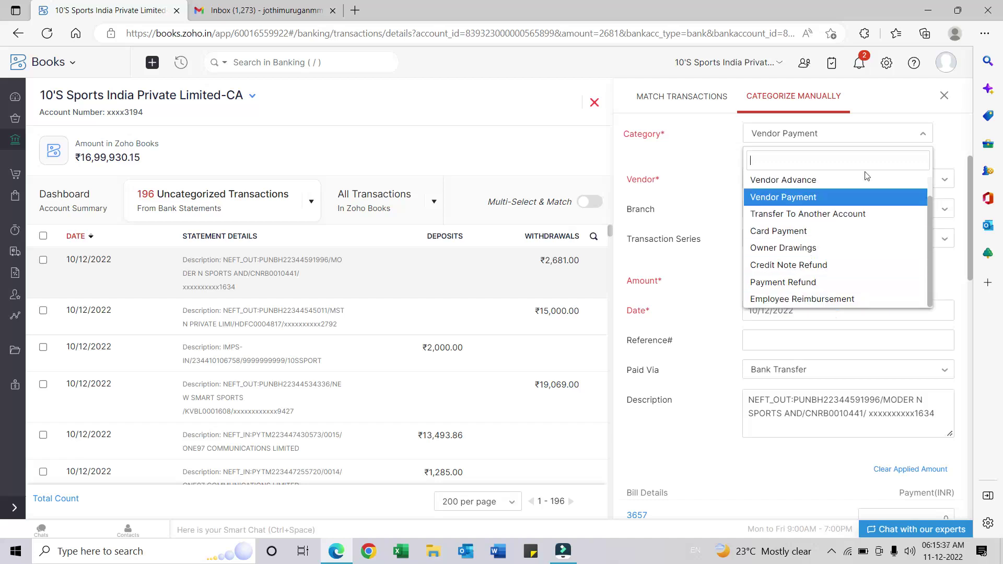
pyautogui.scroll(1, 866, 176)
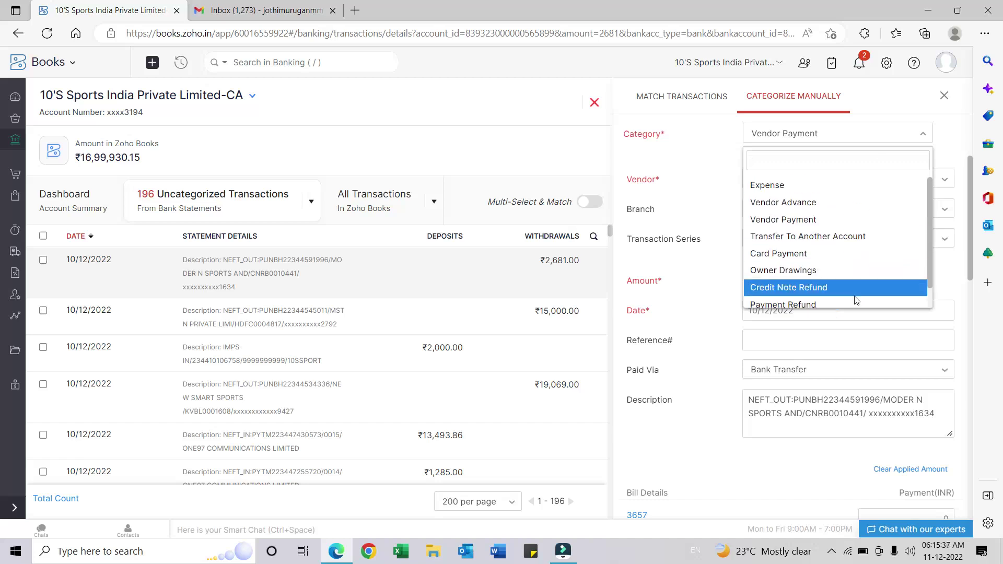
pyautogui.click(886, 99)
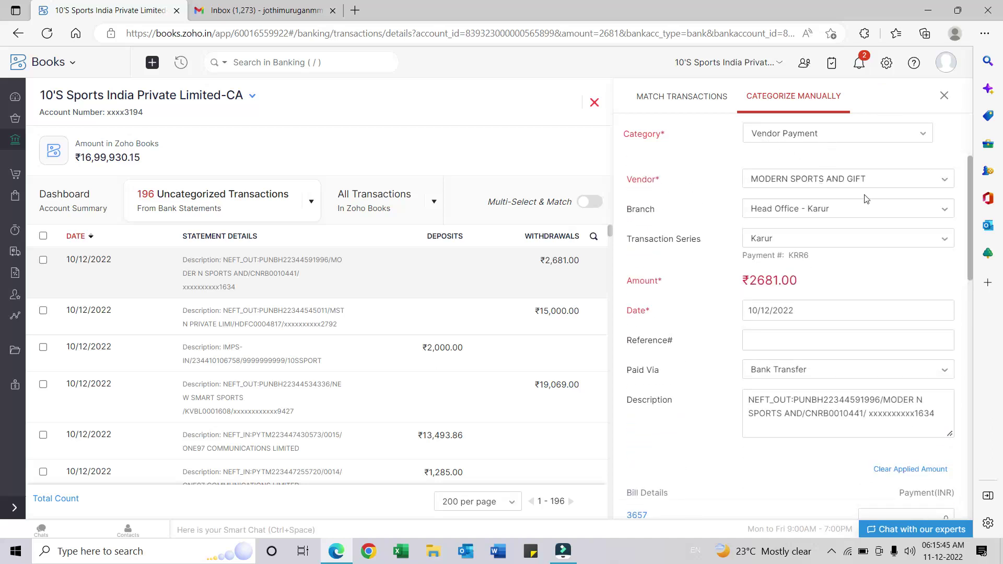
pyautogui.scroll(-2, 847, 236)
pyautogui.scroll(-3, 847, 236)
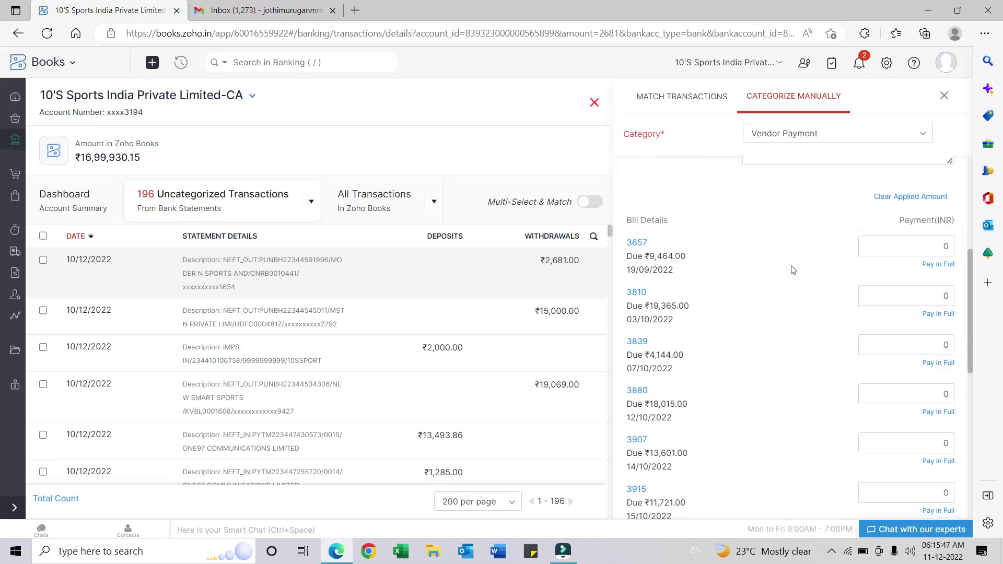
pyautogui.scroll(-8, 793, 270)
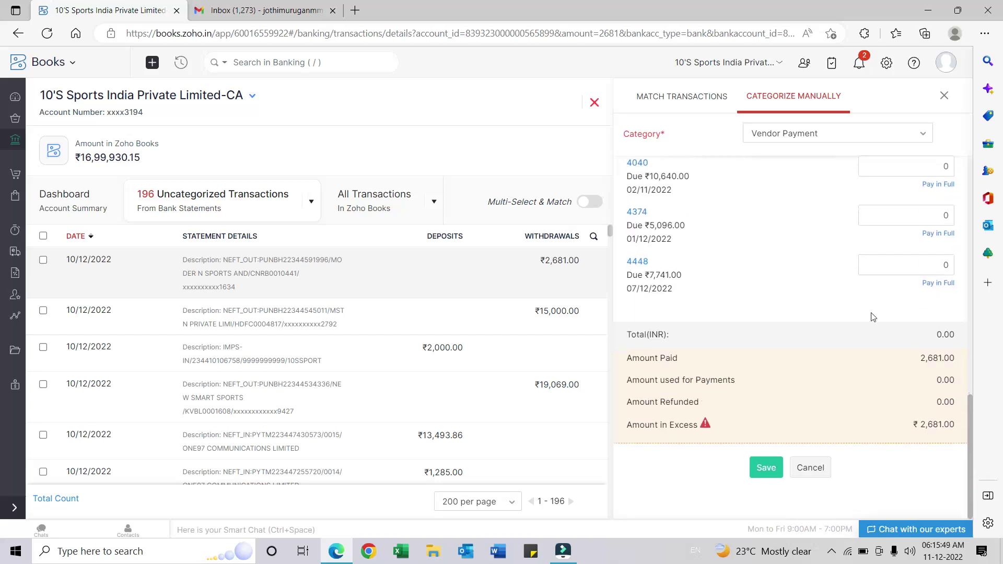
pyautogui.scroll(12, 848, 309)
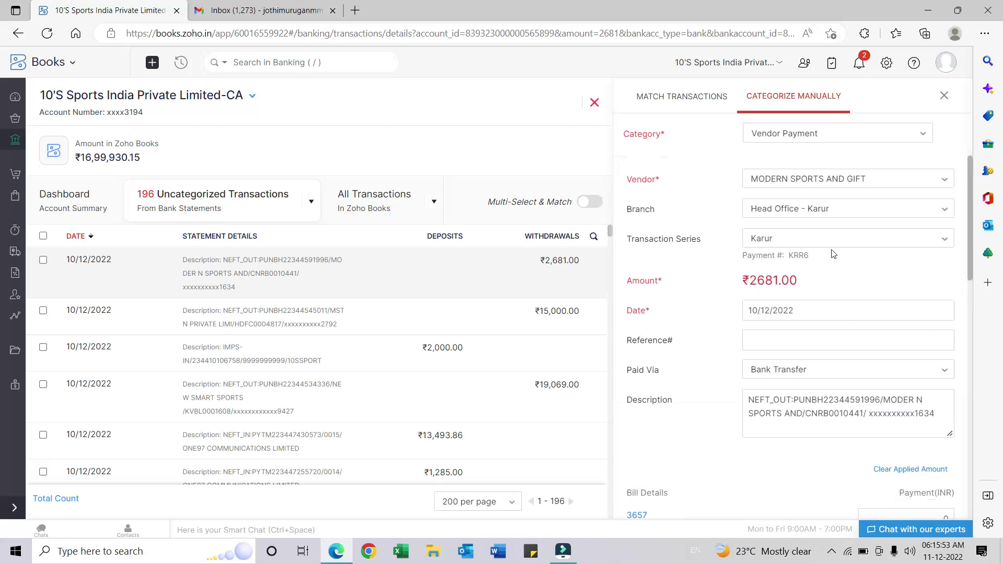
# - Save the vendor payment with the excess amount going to Prepaid Expenses, and close the transaction's details
pyautogui.scroll(-10, 832, 254)
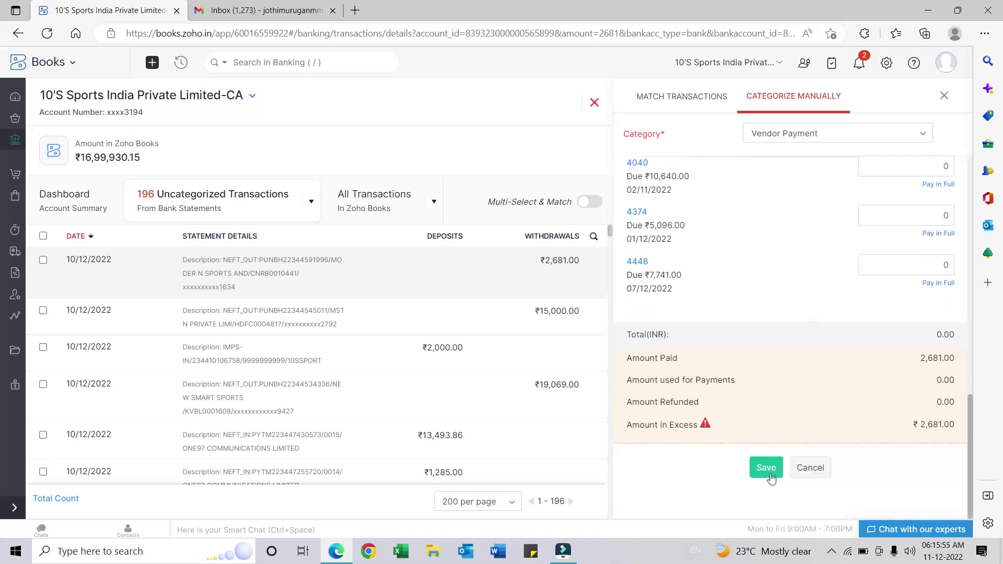
pyautogui.click(766, 469)
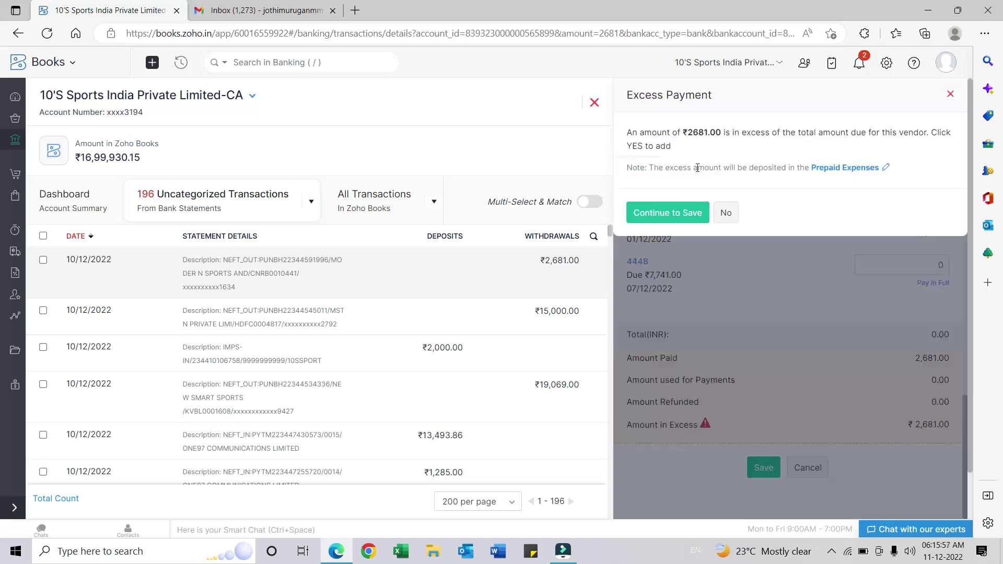
pyautogui.click(682, 220)
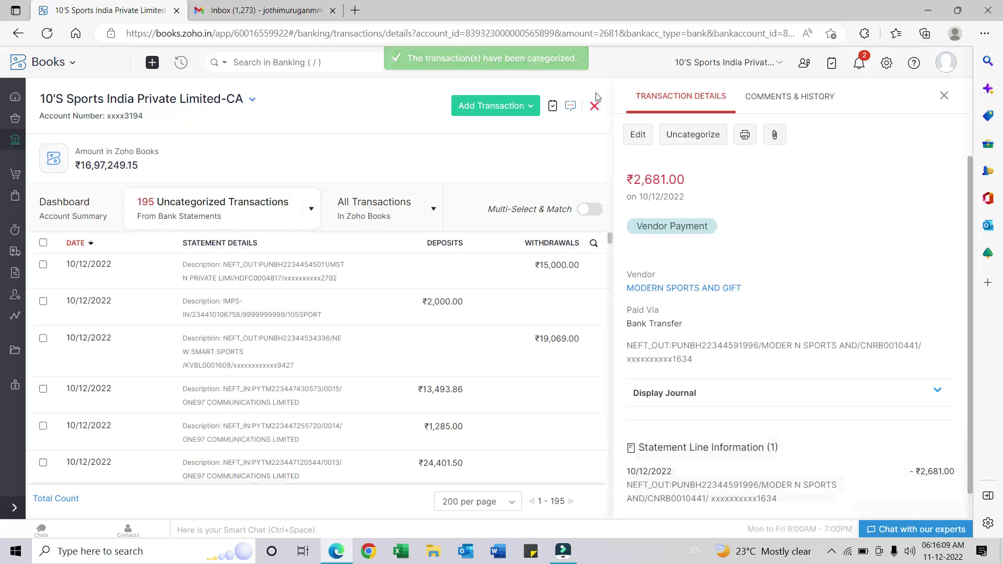
pyautogui.click(944, 96)
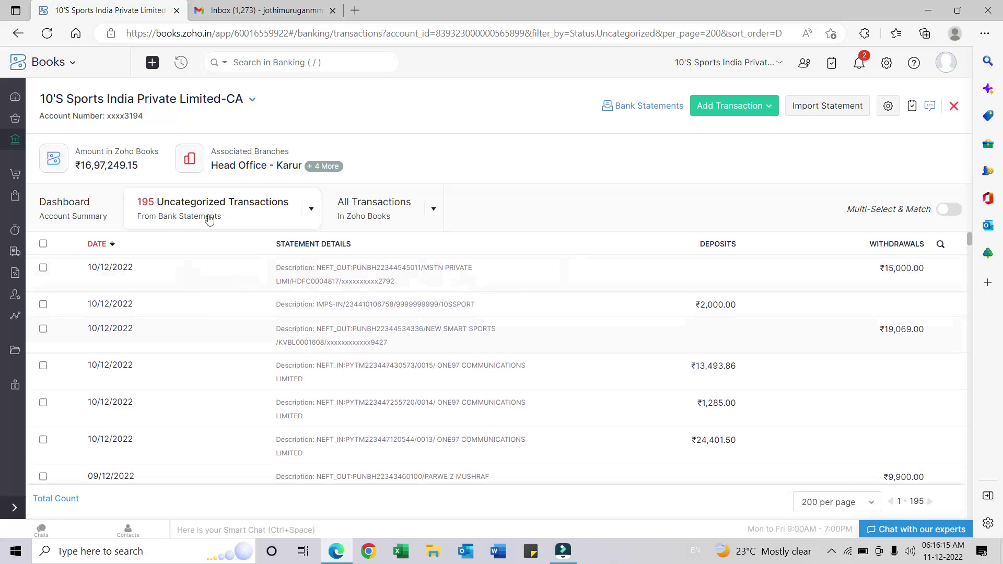
# - Examine the uncategorized transaction filter options and the remaining statement lines, and go back to the categorized vendor payment's details
pyautogui.click(311, 209)
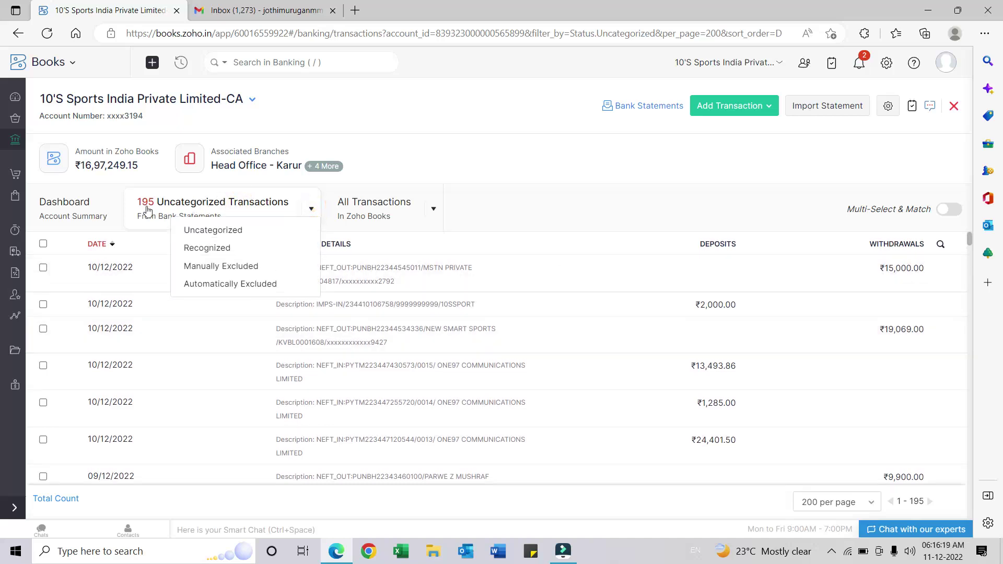
pyautogui.click(582, 205)
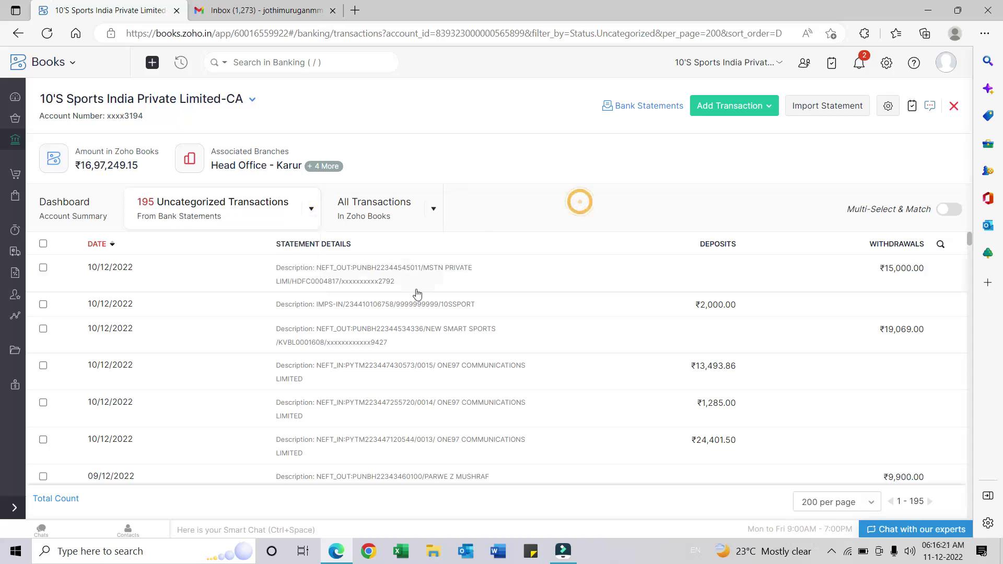
pyautogui.scroll(-3, 482, 295)
pyautogui.scroll(-1, 481, 296)
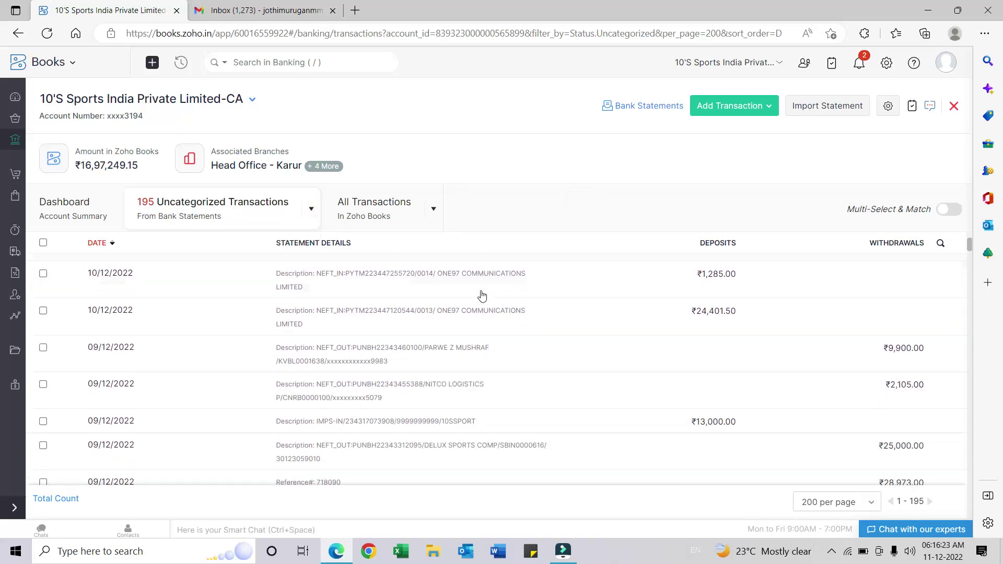
pyautogui.scroll(-2, 481, 296)
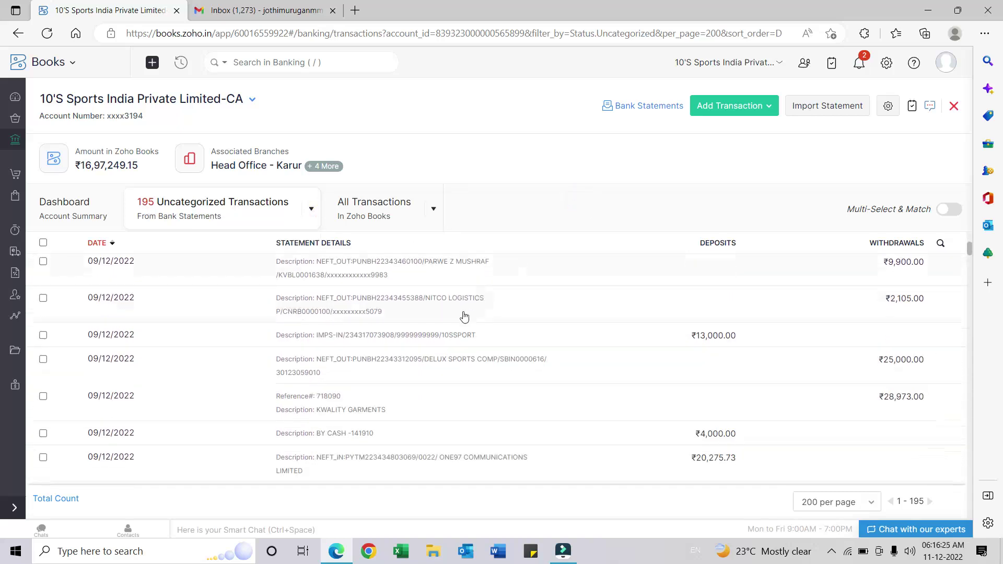
pyautogui.scroll(-1, 452, 340)
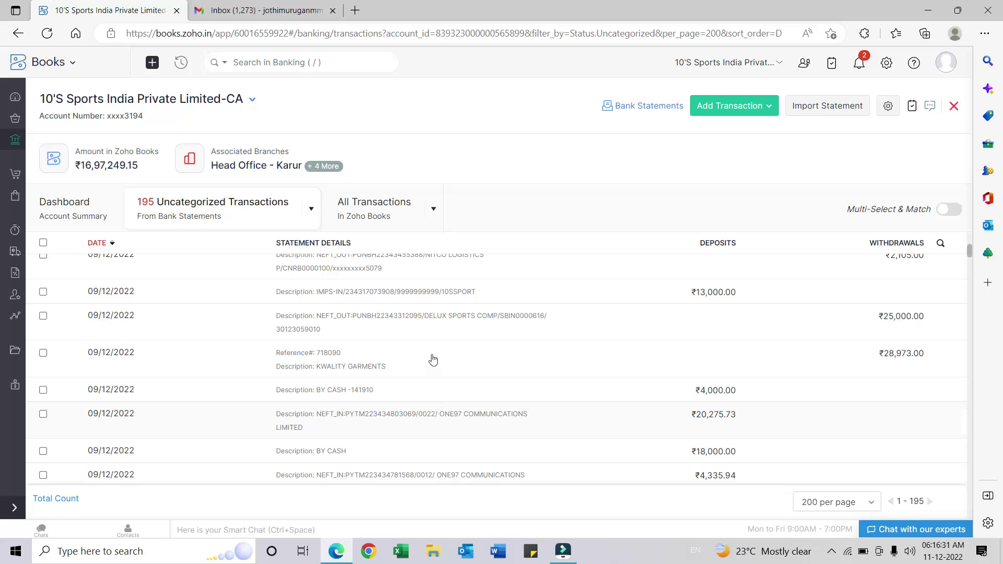
pyautogui.scroll(-3, 431, 354)
pyautogui.scroll(3, 432, 354)
pyautogui.scroll(5, 431, 354)
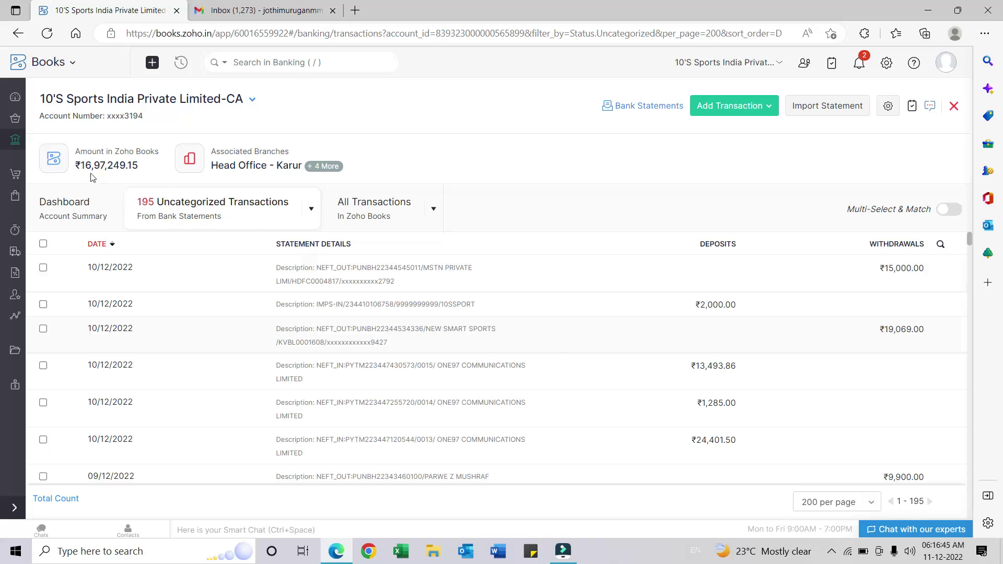
pyautogui.click(18, 33)
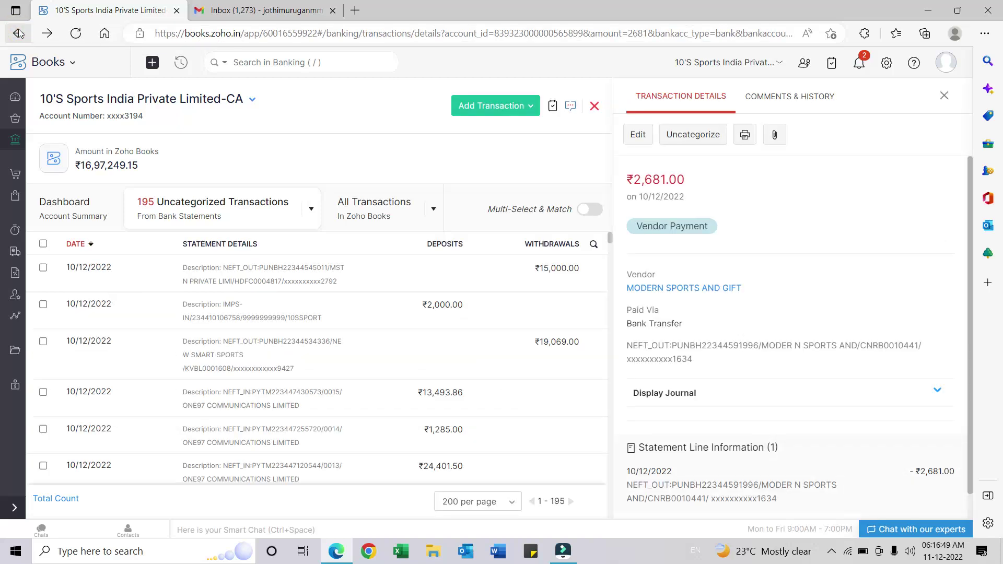
# - Go to the banking overview and open the 10'S Sports India Private Limited account's transaction list
pyautogui.click(18, 32)
pyautogui.click(18, 33)
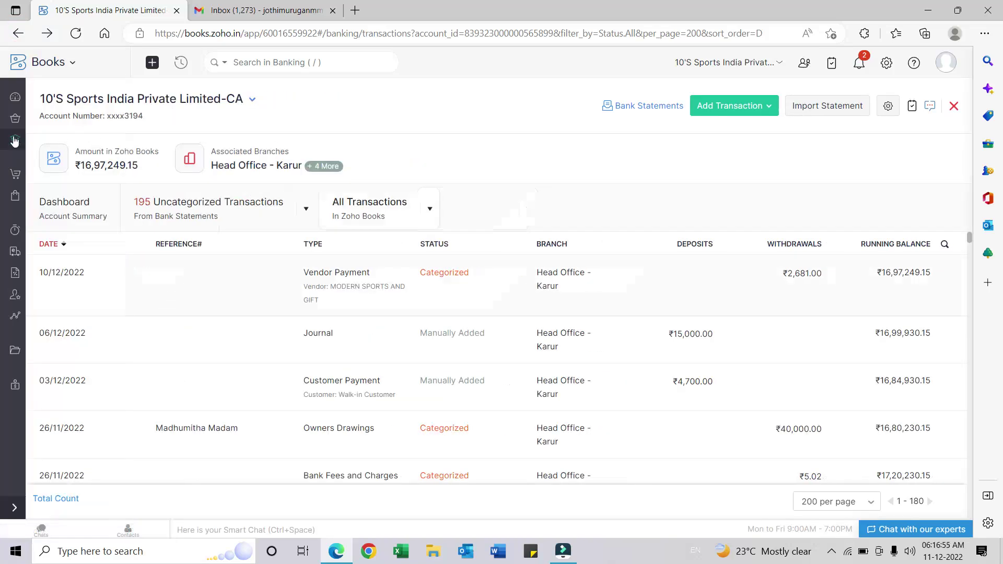
pyautogui.click(15, 141)
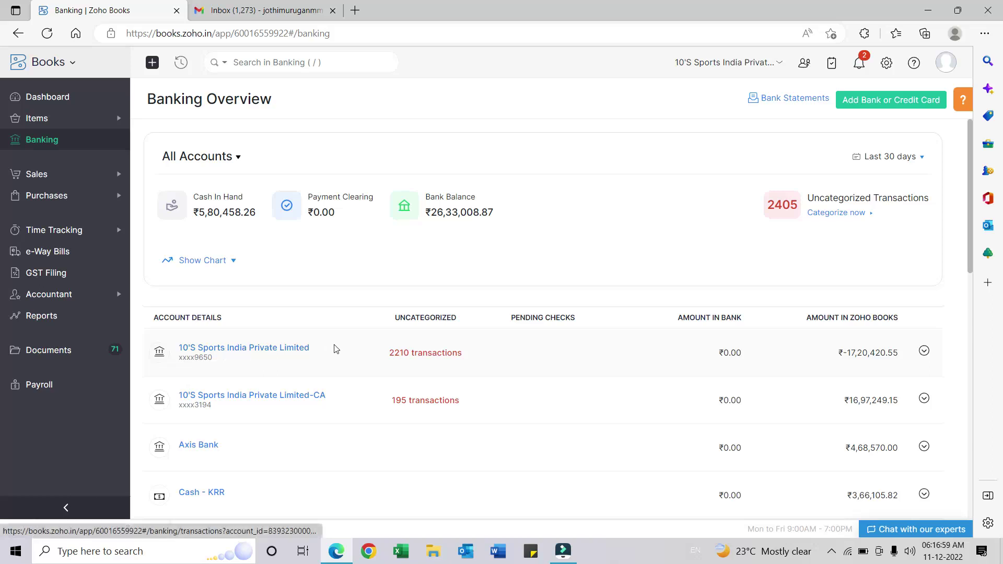
pyautogui.click(280, 349)
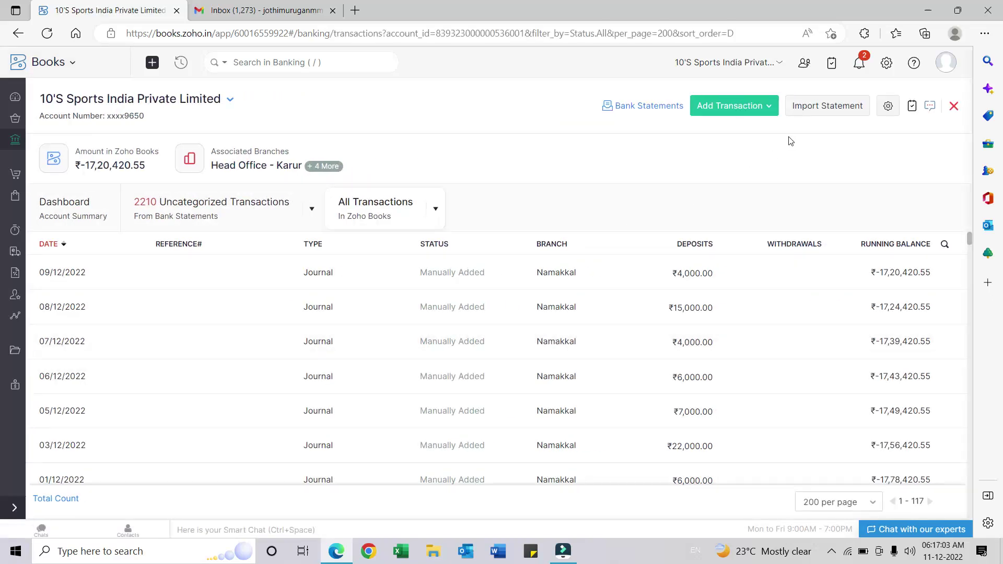
pyautogui.click(826, 106)
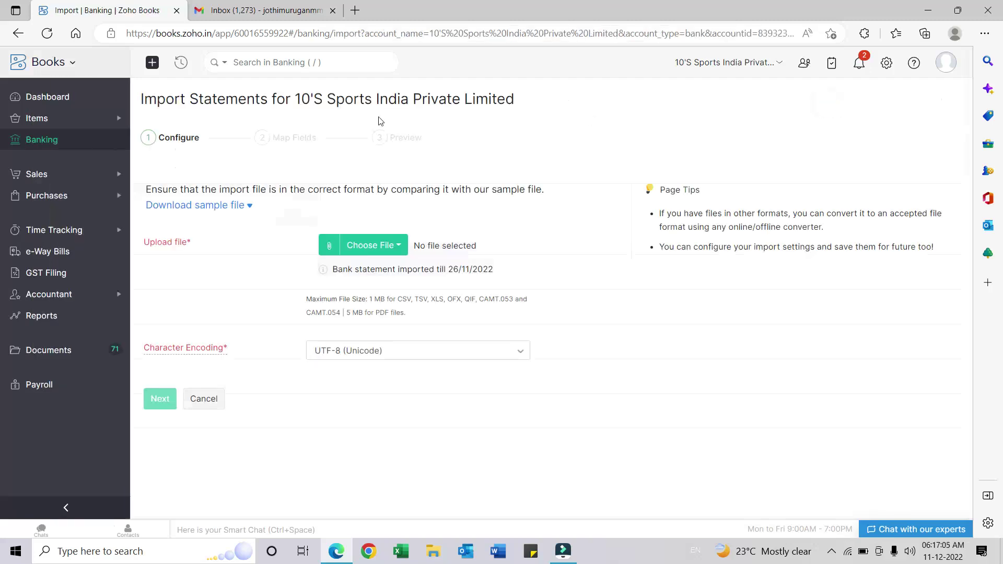
pyautogui.click(17, 33)
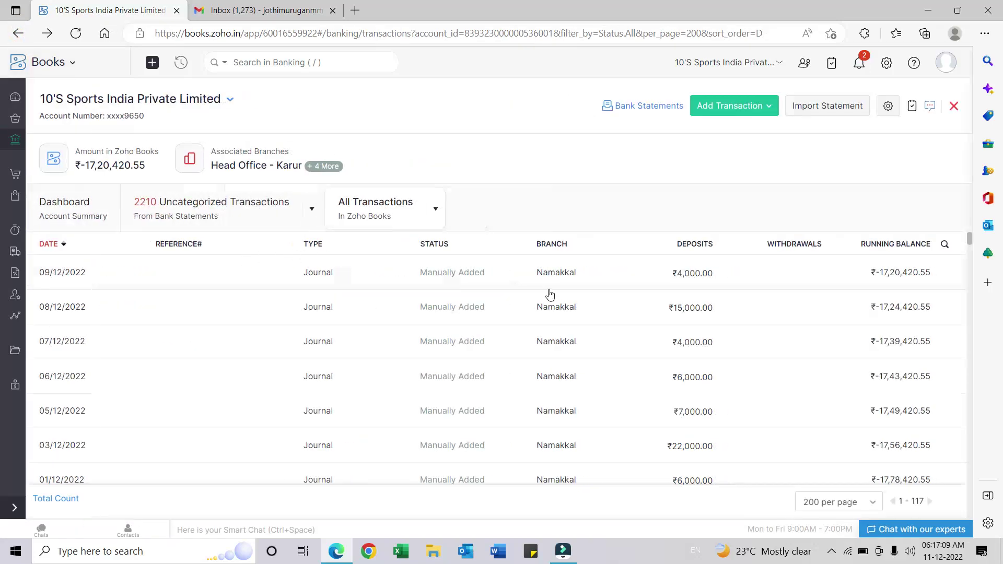
# - Examine the dates, types and statuses of the account's recorded transactions, comparing manually added entries with categorized ones
pyautogui.scroll(-4, 550, 296)
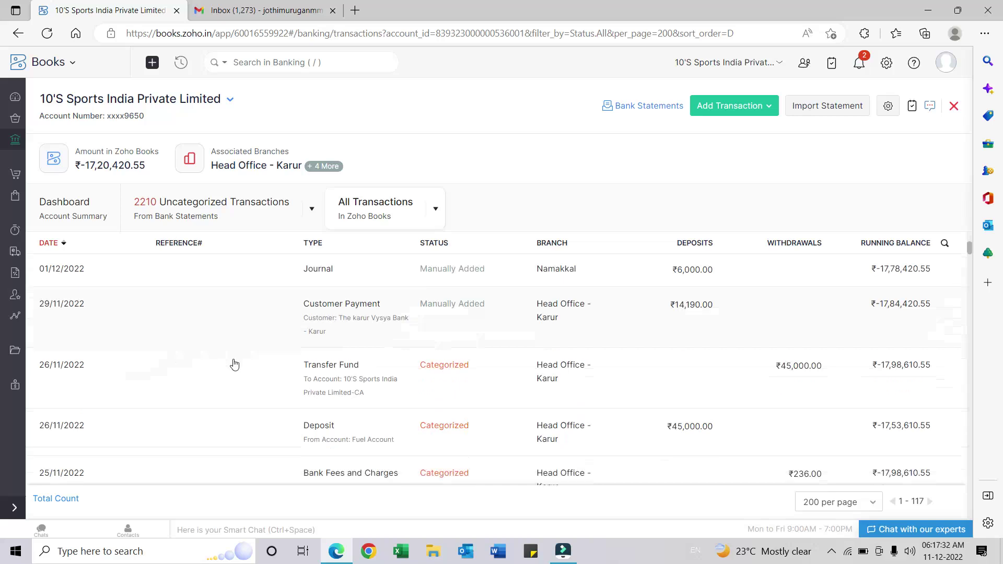
pyautogui.scroll(-1, 148, 338)
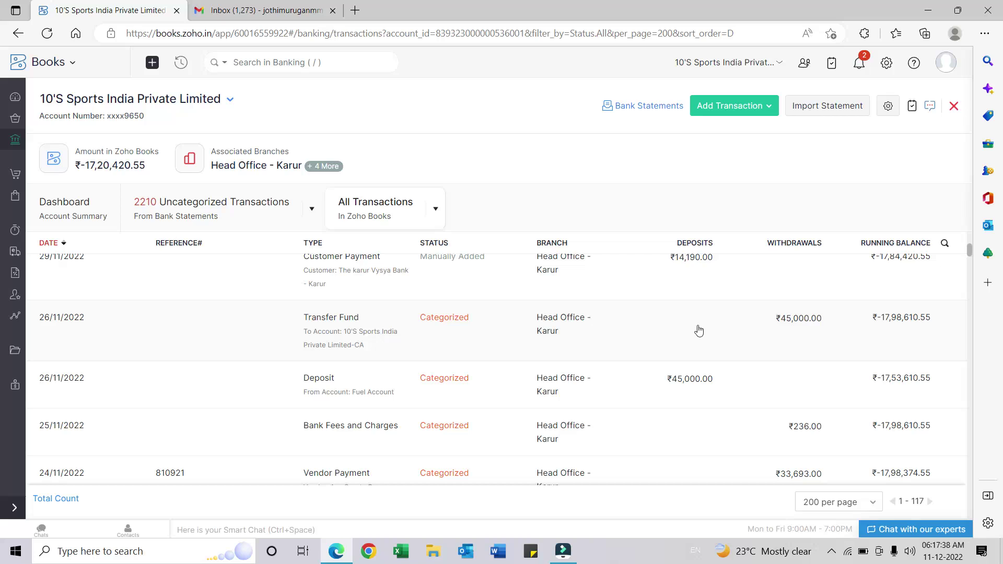
pyautogui.scroll(1, 476, 338)
pyautogui.scroll(1, 476, 338)
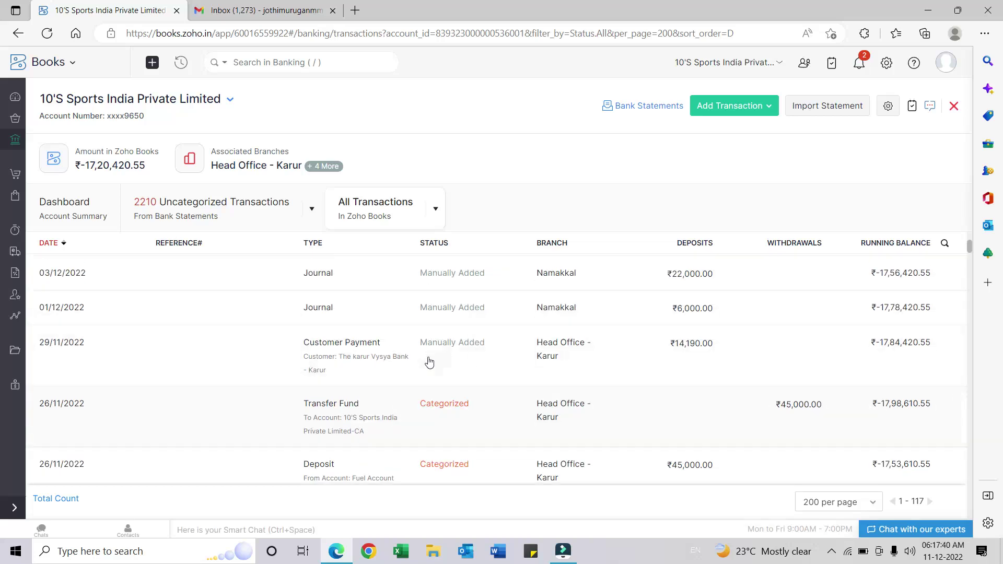
pyautogui.scroll(5, 444, 373)
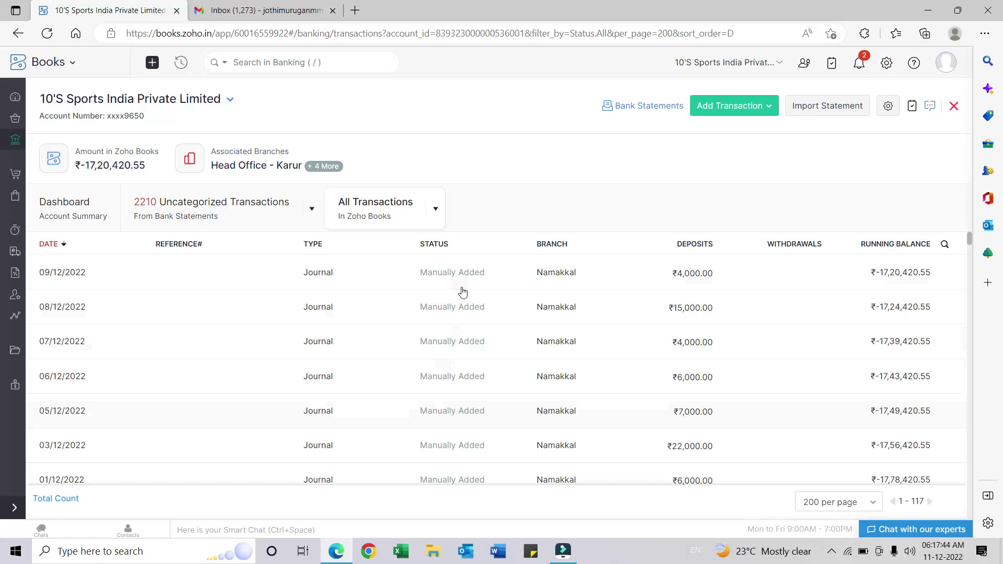
pyautogui.scroll(-5, 462, 292)
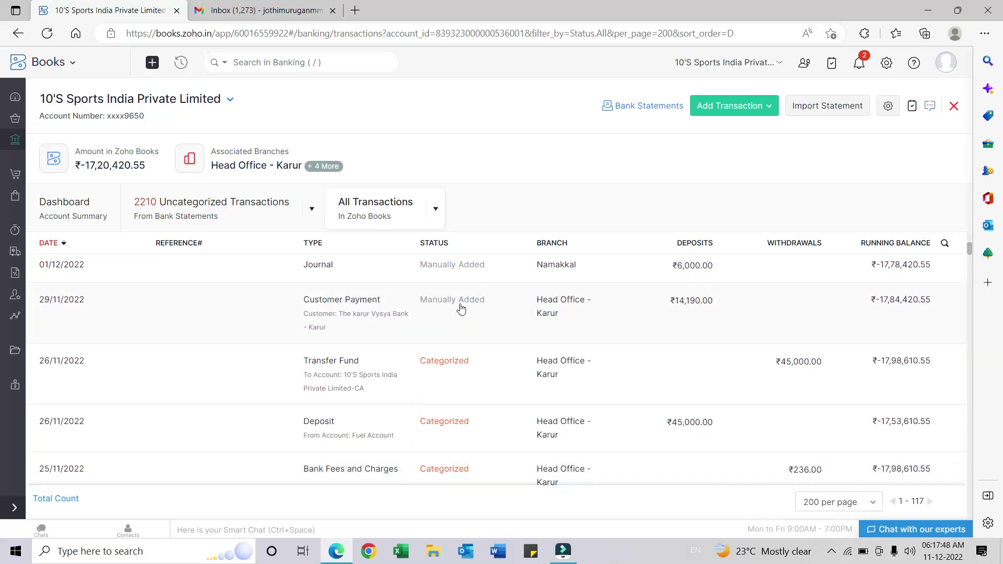
pyautogui.scroll(5, 511, 308)
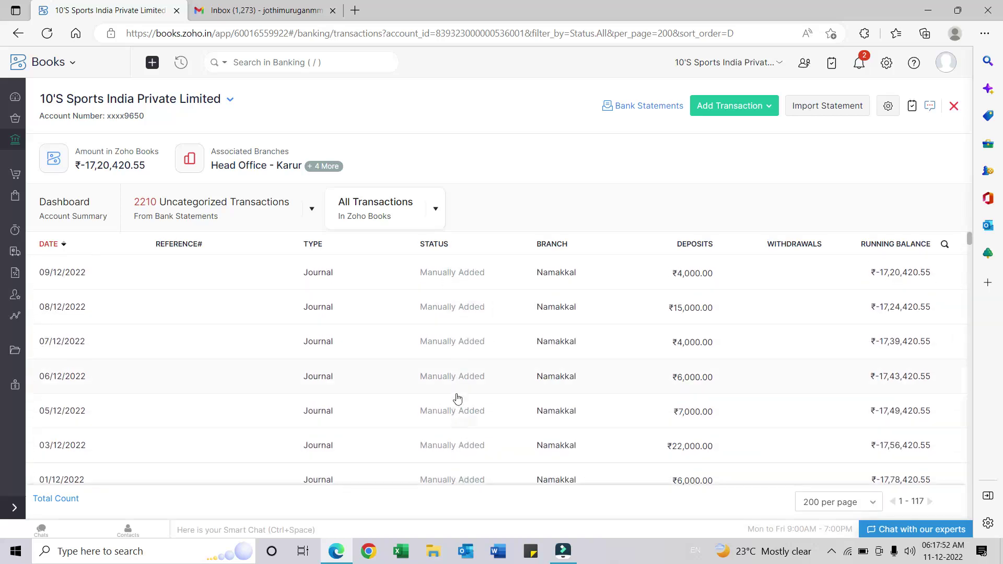
pyautogui.scroll(-3, 456, 335)
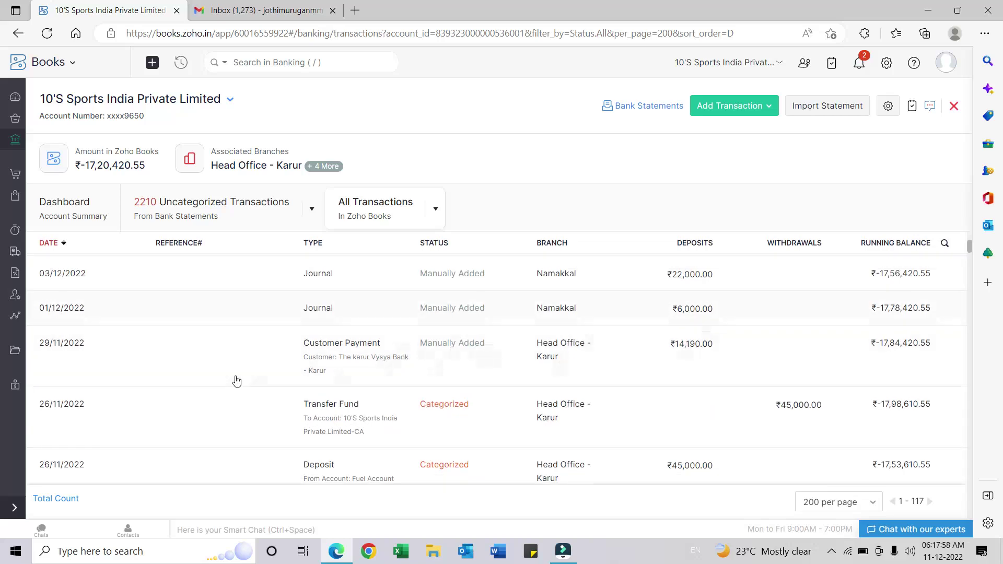
pyautogui.scroll(3, 250, 379)
pyautogui.scroll(-3, 209, 384)
pyautogui.scroll(-1, 105, 415)
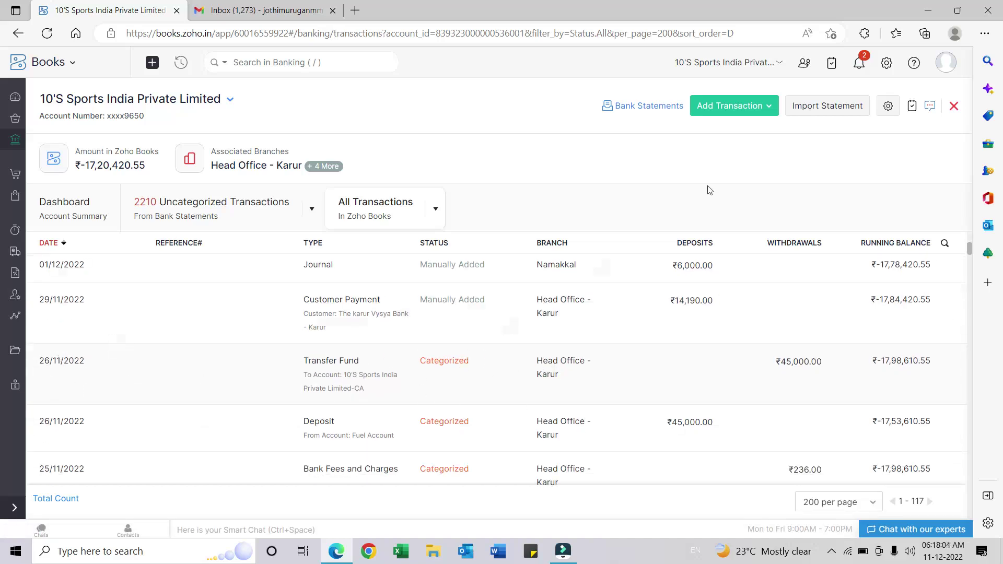
# - Import the desktop file 9650.pdf as a statement for the 10'S Sports India Private Limited account, and reload the transaction list
pyautogui.click(834, 107)
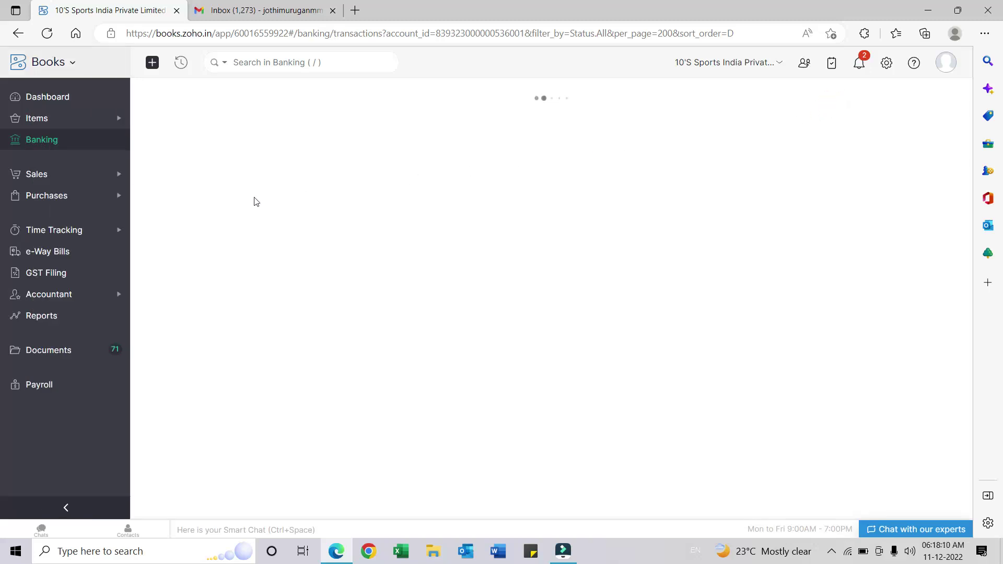
pyautogui.click(382, 248)
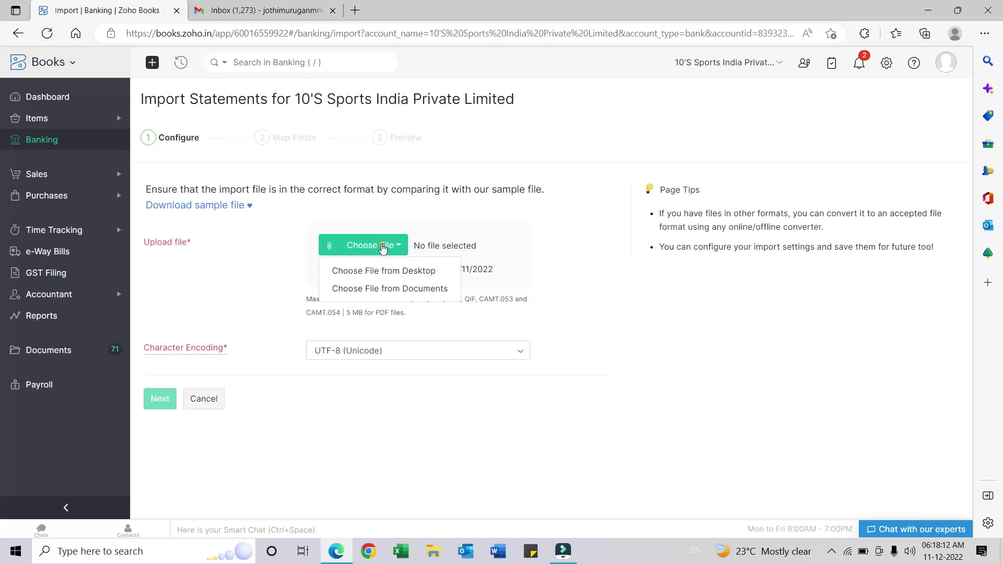
pyautogui.click(384, 271)
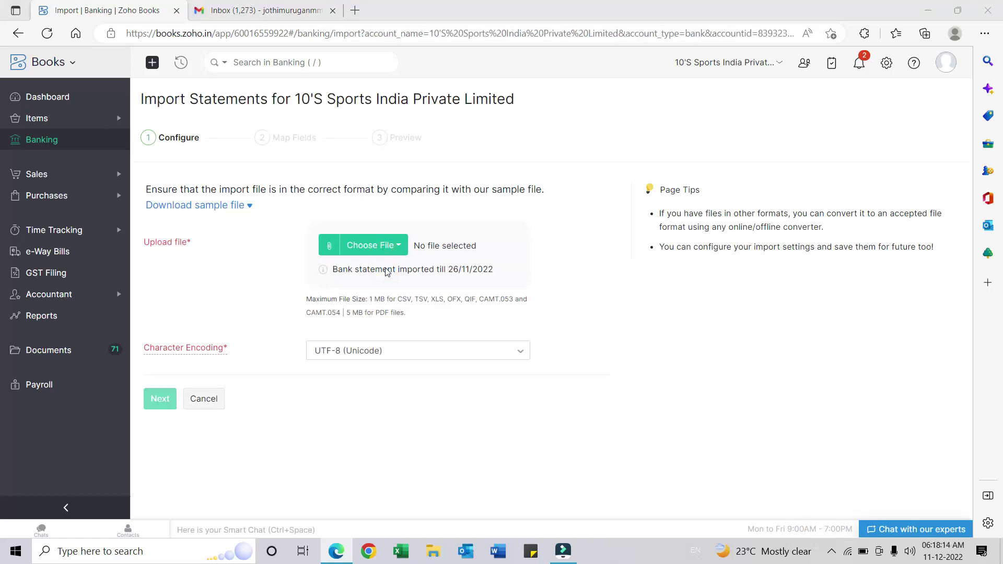
pyautogui.click(307, 274)
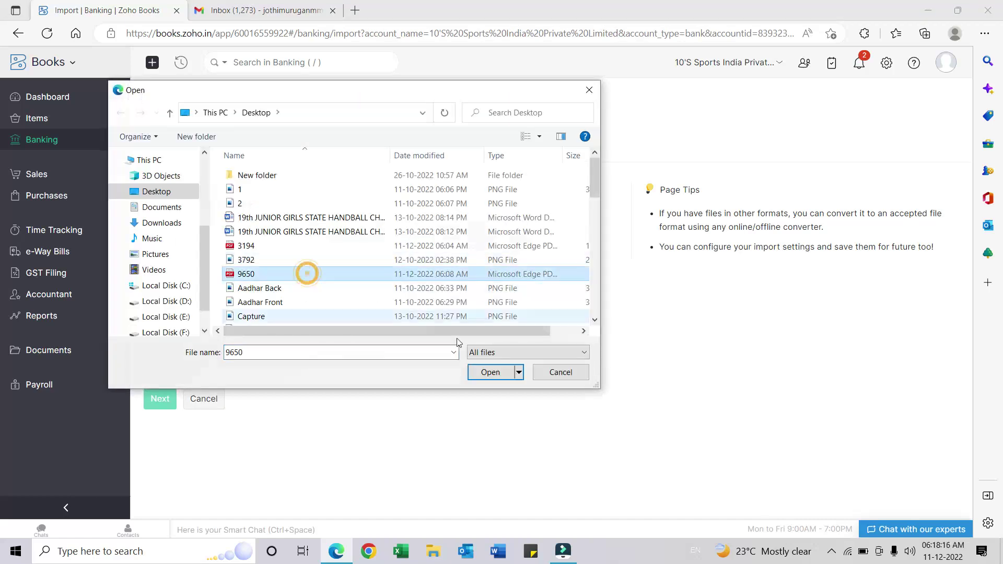
pyautogui.click(492, 372)
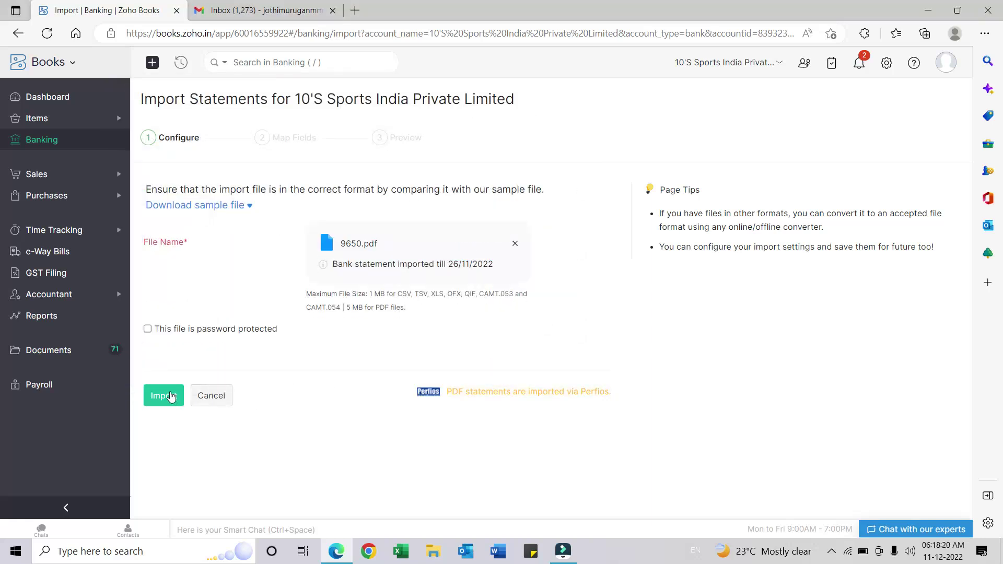
pyautogui.click(170, 397)
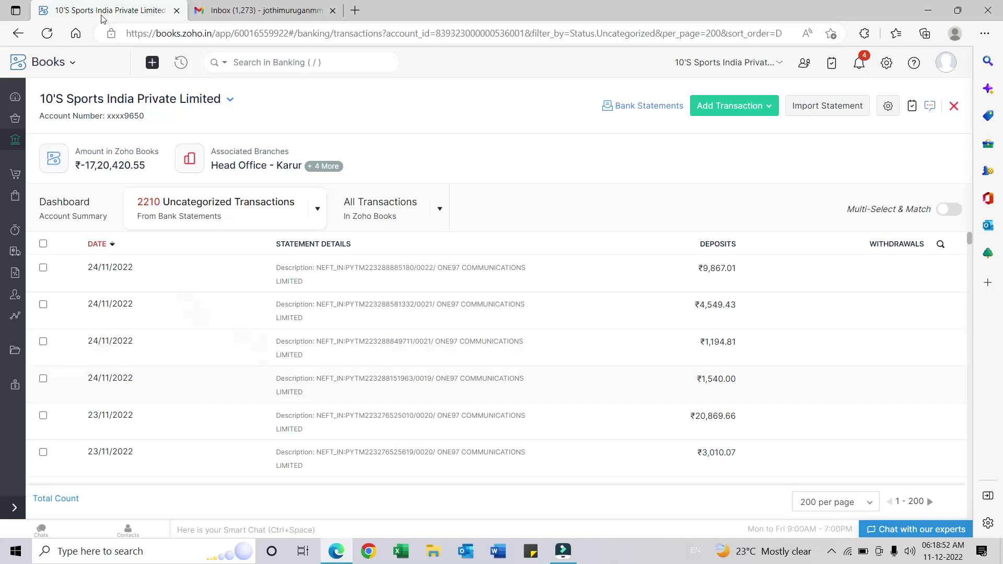
pyautogui.click(47, 35)
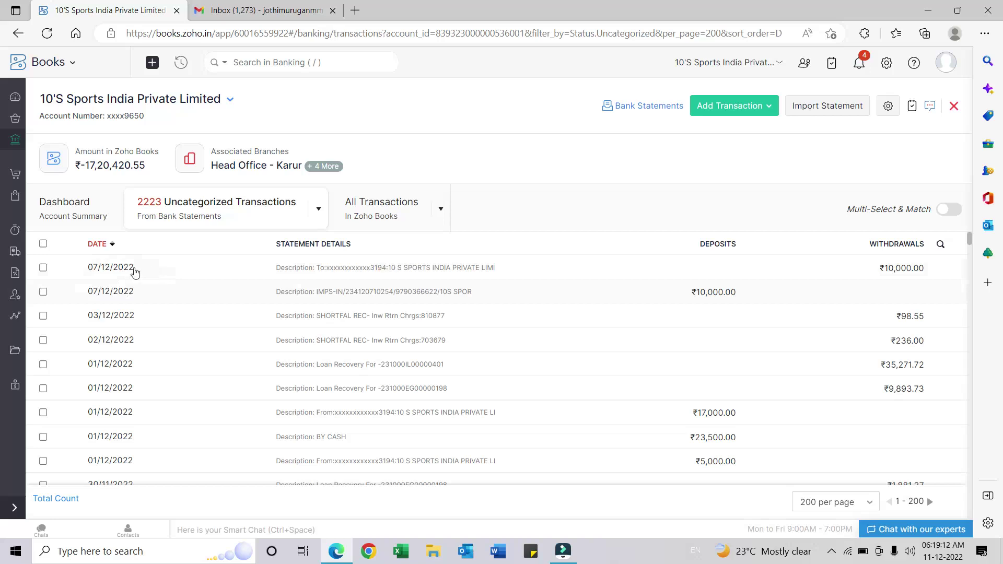
# - Examine the imported uncategorized statement lines and compare them with the account's transactions already recorded in Zoho Books
pyautogui.scroll(-8, 300, 359)
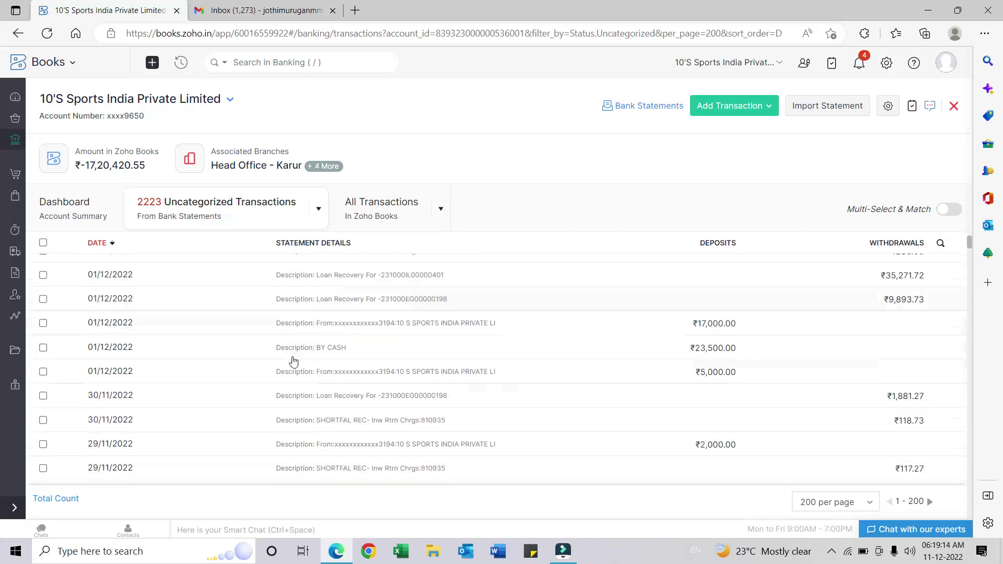
pyautogui.scroll(-10, 293, 360)
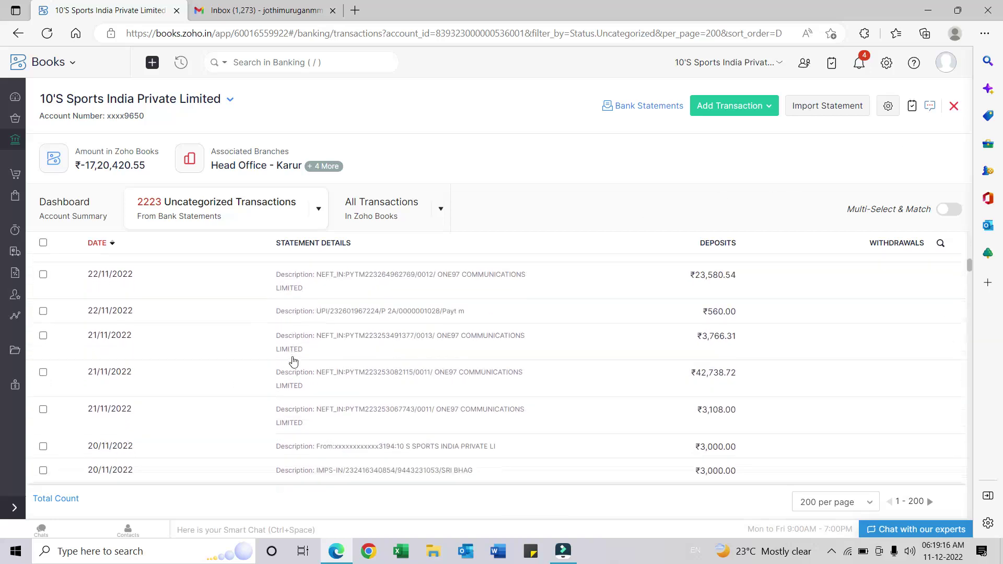
pyautogui.click(381, 204)
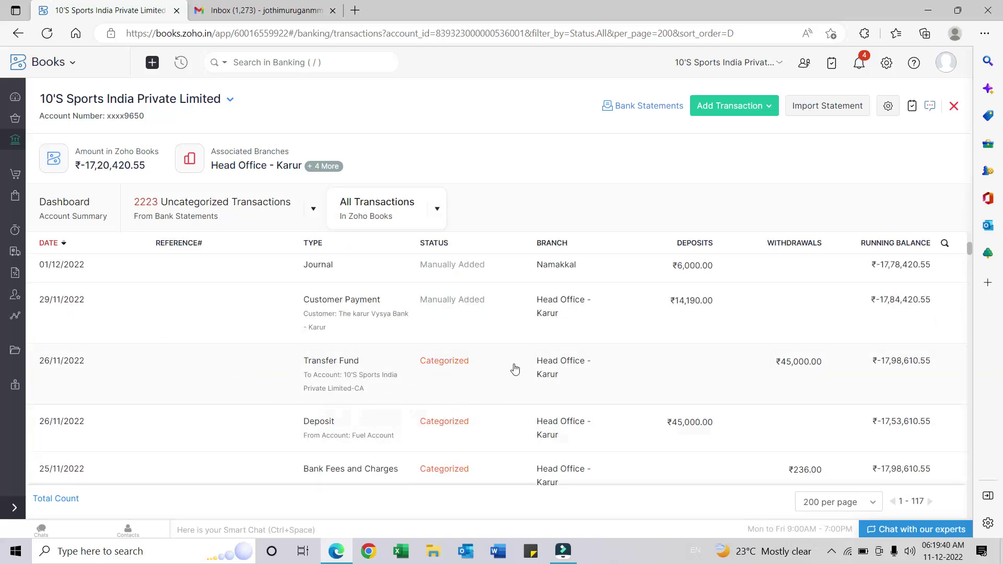
pyautogui.scroll(5, 523, 367)
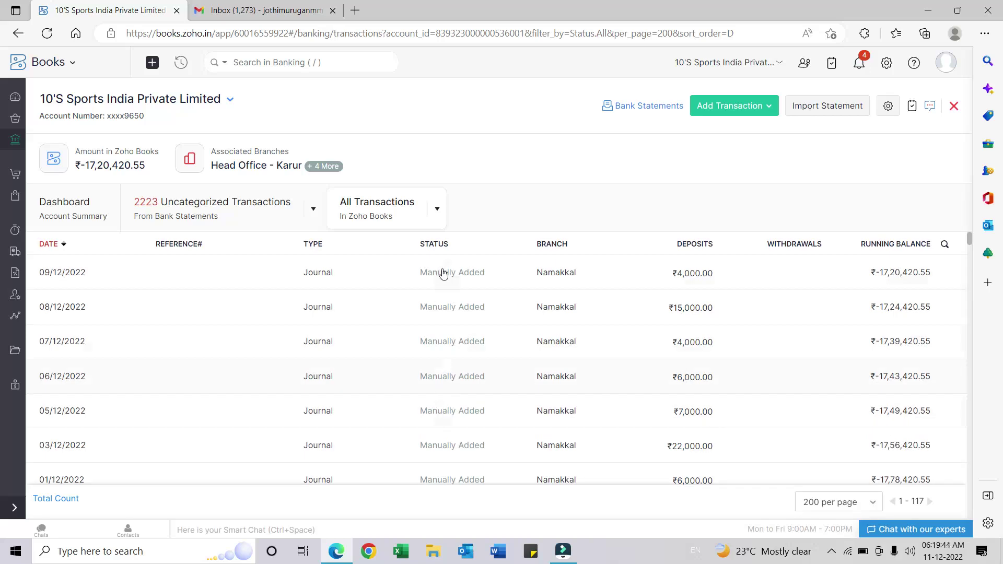
pyautogui.click(288, 207)
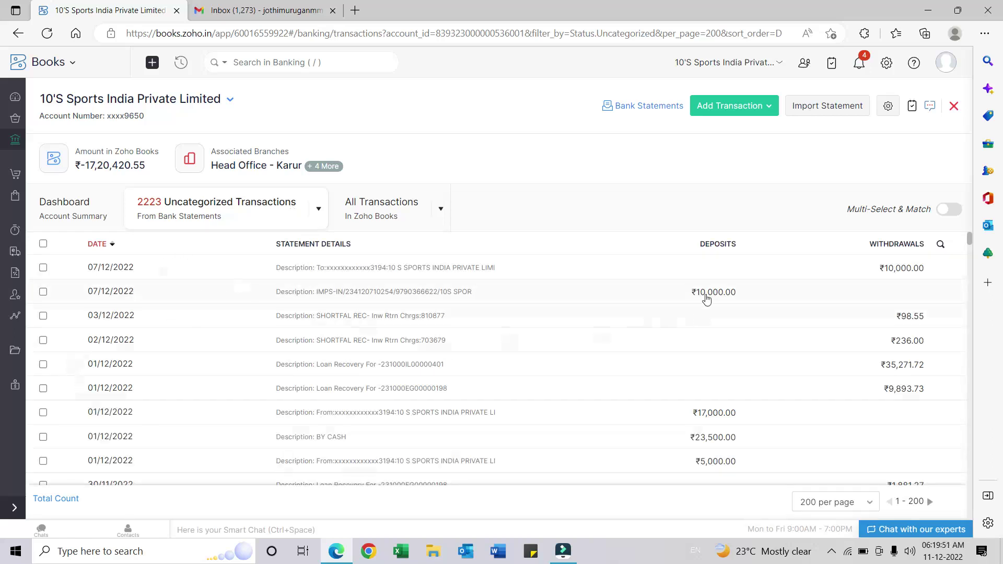
# - Open 9650.pdf from the desktop, examine its statement period and transaction rows, and close the document
pyautogui.click(928, 10)
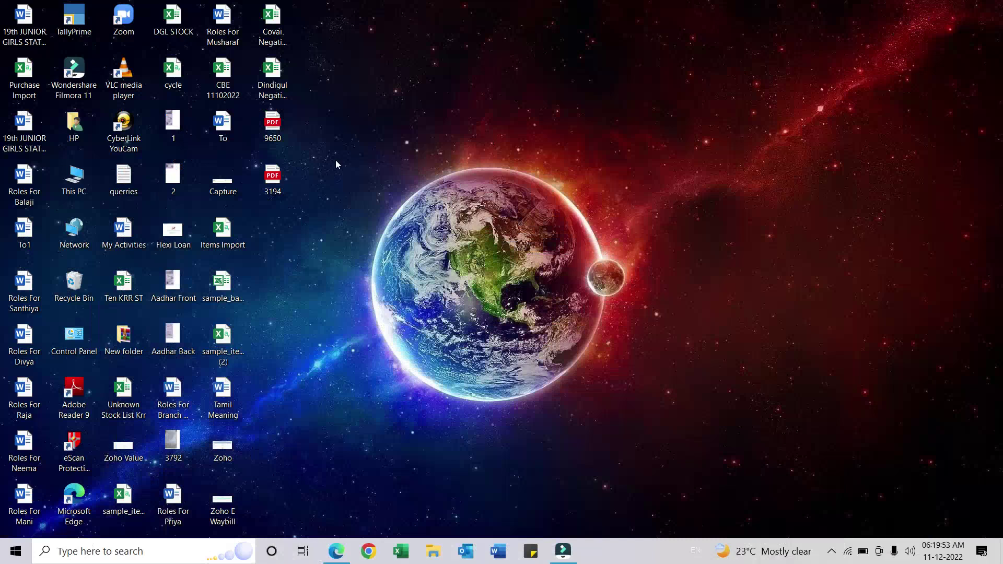
pyautogui.doubleClick(273, 137)
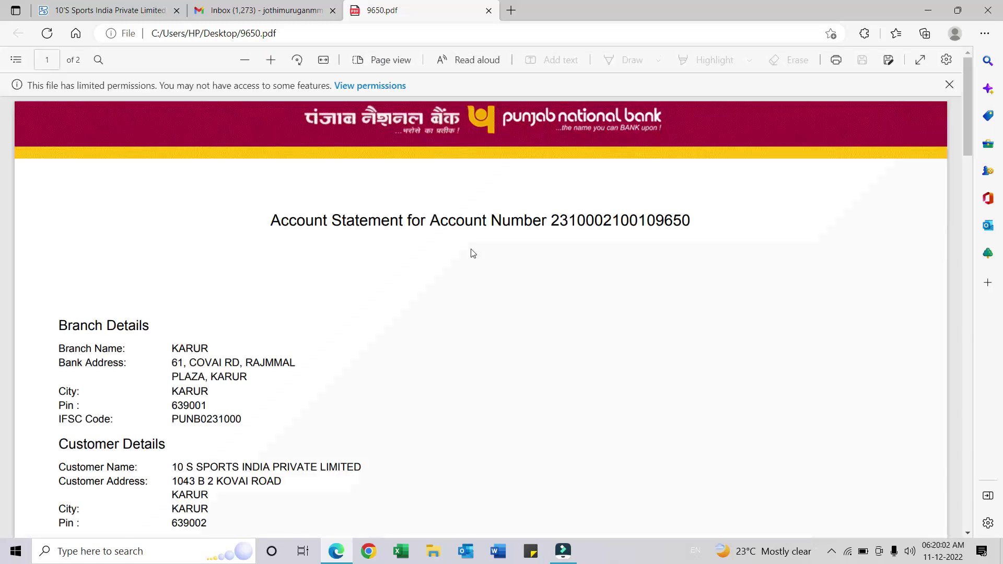
pyautogui.scroll(-8, 472, 254)
pyautogui.scroll(5, 273, 264)
pyautogui.scroll(-1, 233, 289)
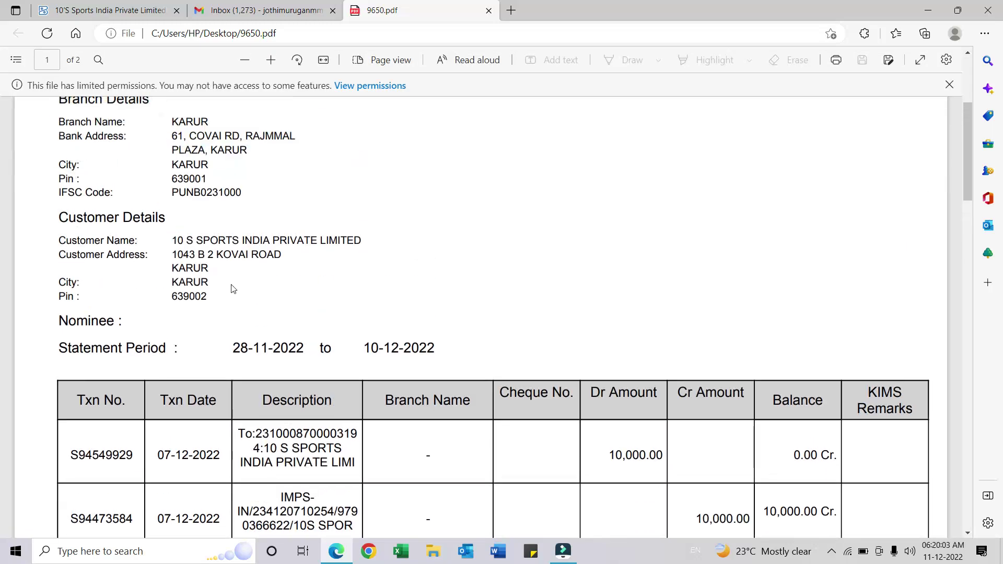
pyautogui.scroll(-3, 404, 357)
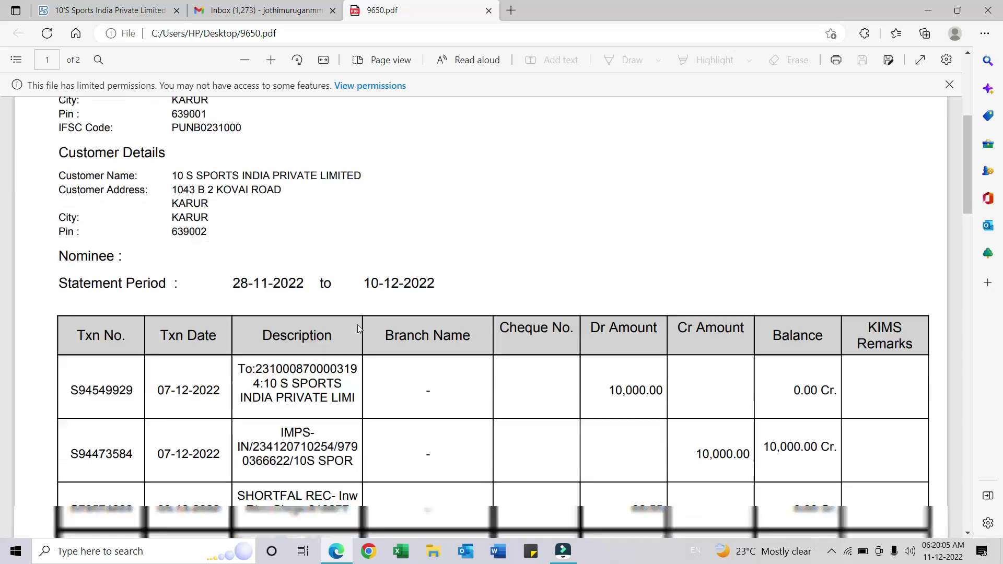
pyautogui.scroll(2, 349, 335)
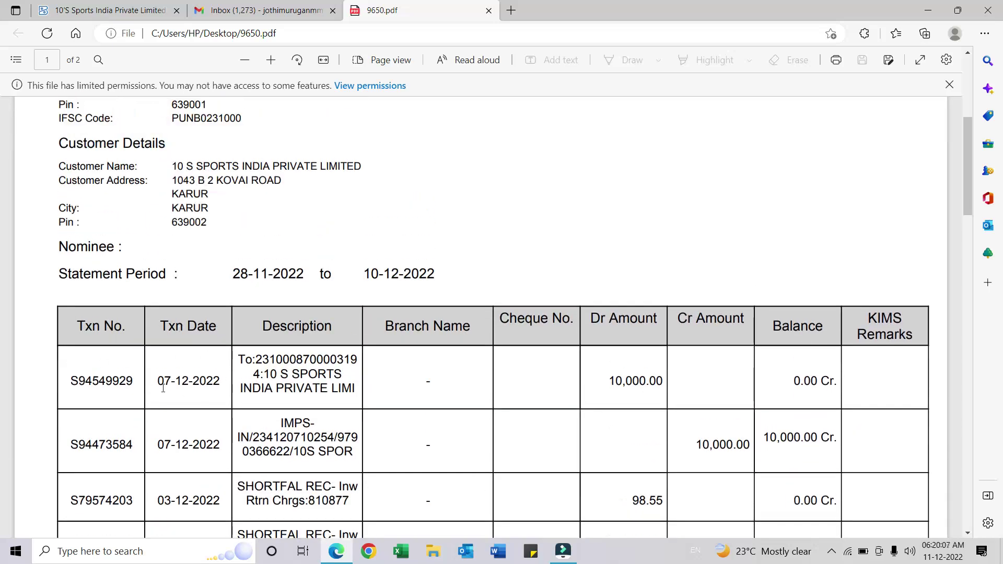
pyautogui.click(488, 10)
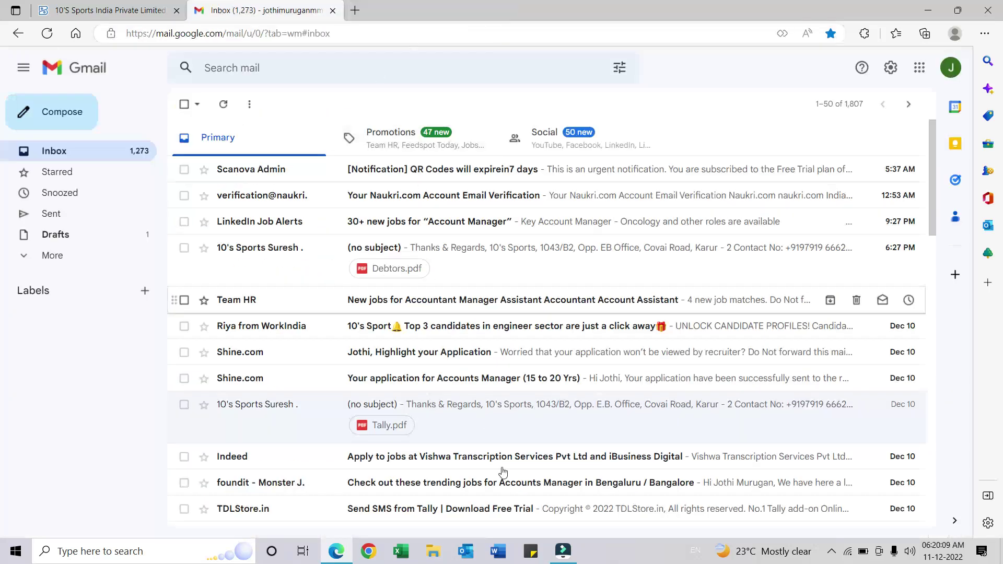
# - Switch back to Zoho Books and open the 01/12/2022 loan recovery withdrawal of ₹9,893.73 for manual categorization as an Expense
pyautogui.click(336, 551)
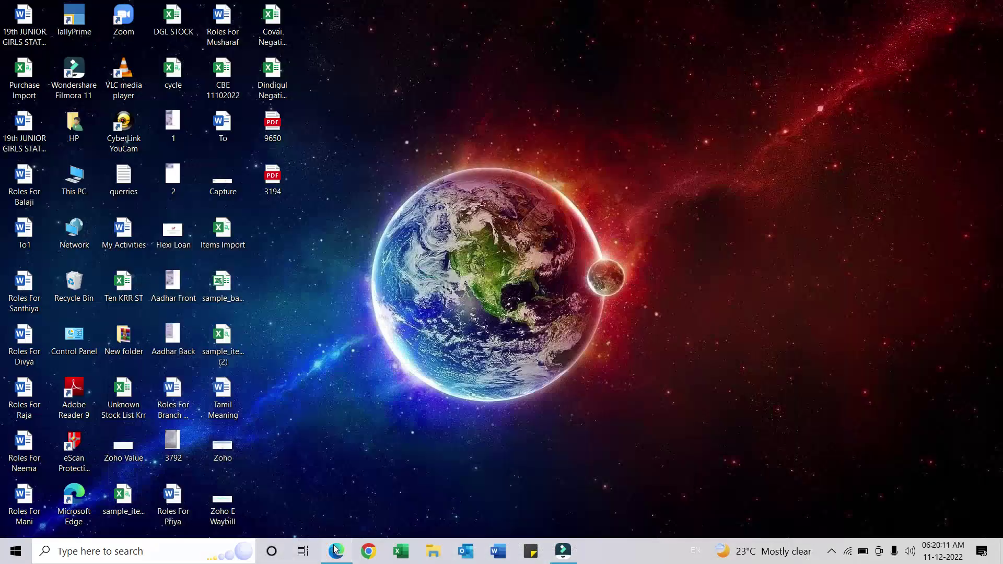
pyautogui.click(336, 550)
pyautogui.click(105, 10)
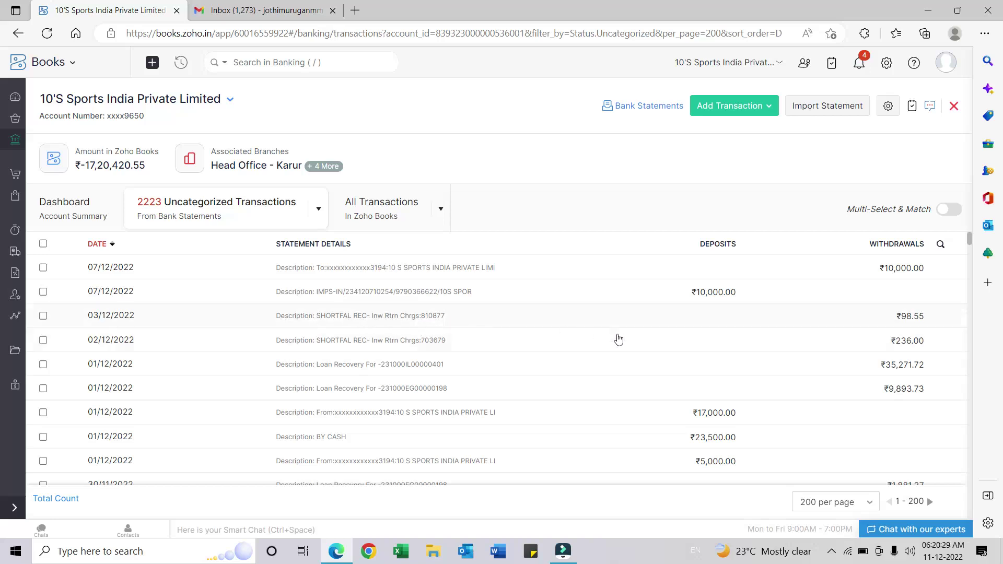
pyautogui.click(403, 391)
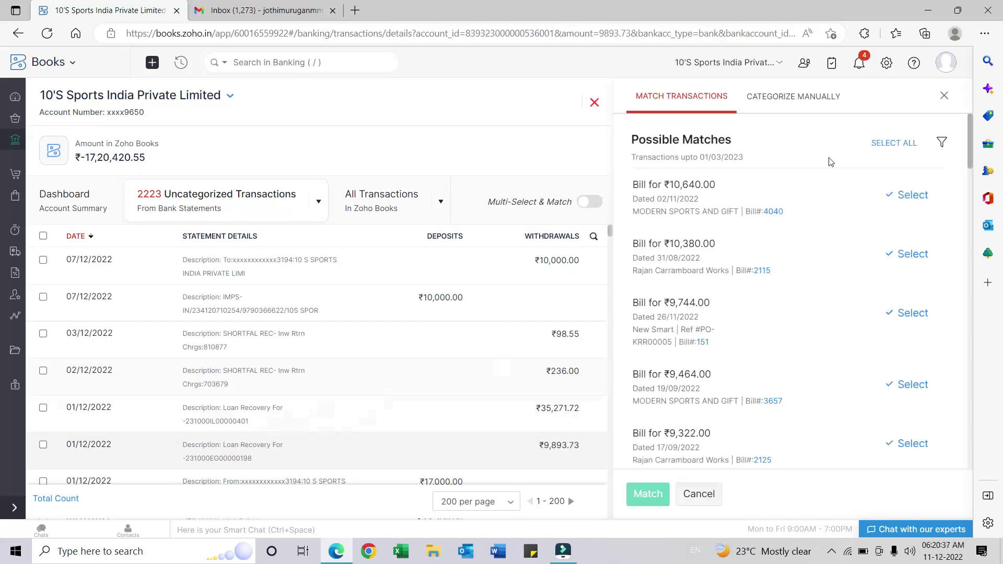
pyautogui.click(794, 98)
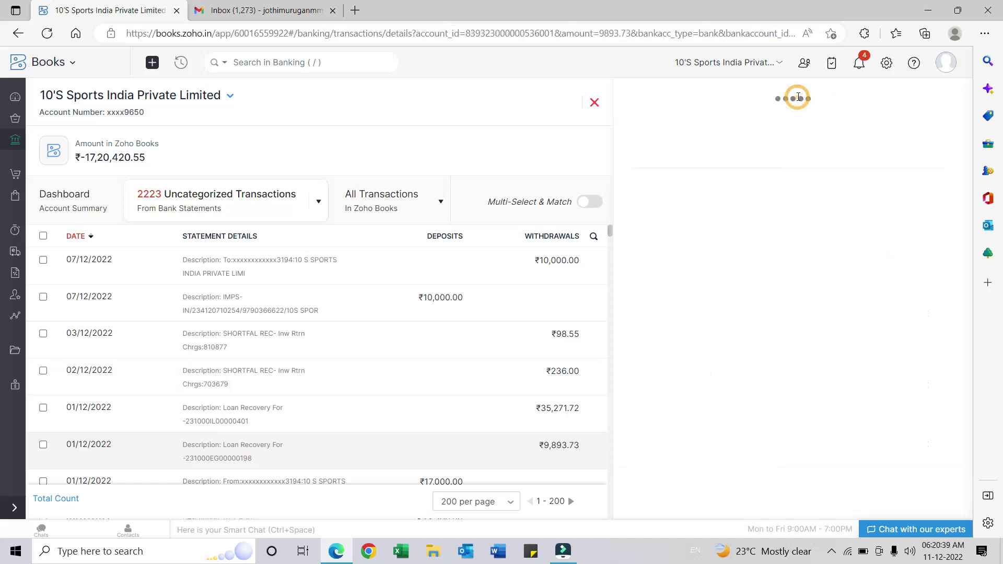
pyautogui.click(826, 137)
pyautogui.click(824, 186)
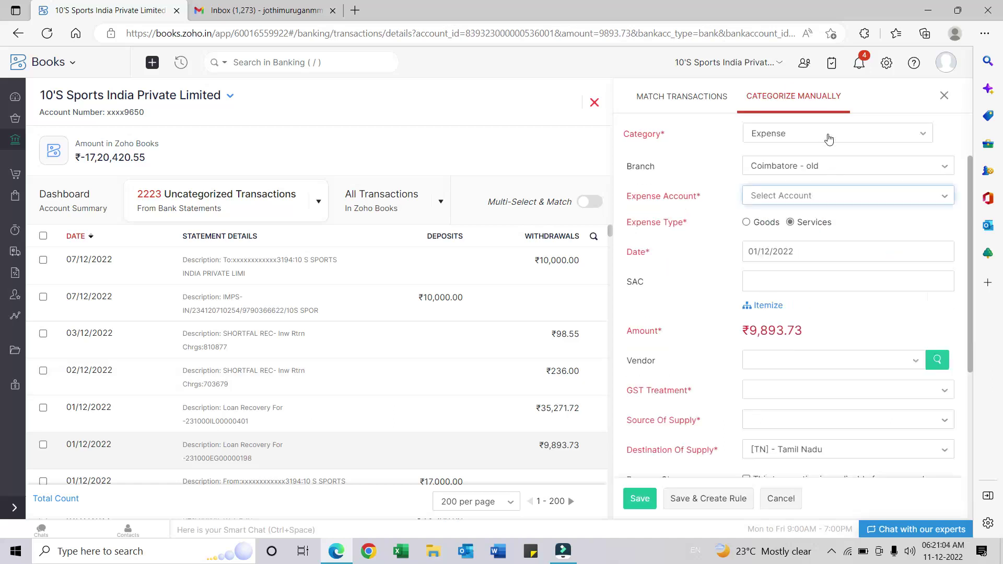
# - Assign the expense to the Head Office - Karur branch and the loan account named in its description, save it, and close its details
pyautogui.click(833, 166)
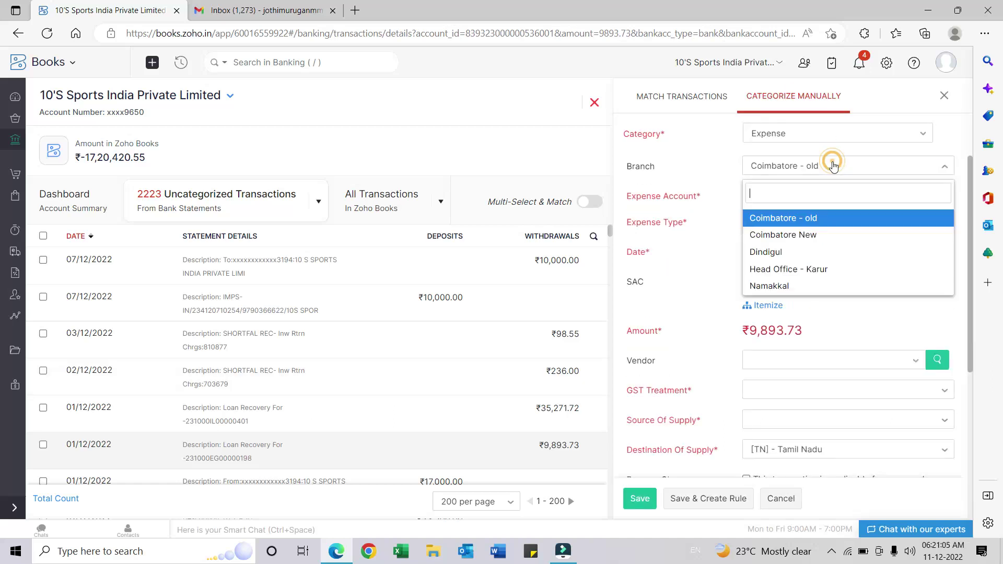
pyautogui.click(833, 269)
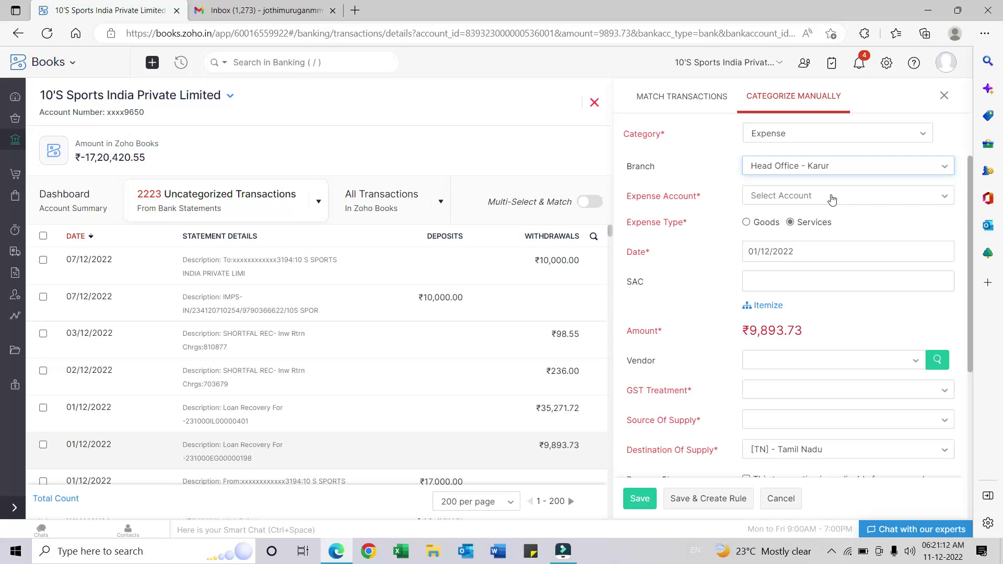
pyautogui.click(832, 200)
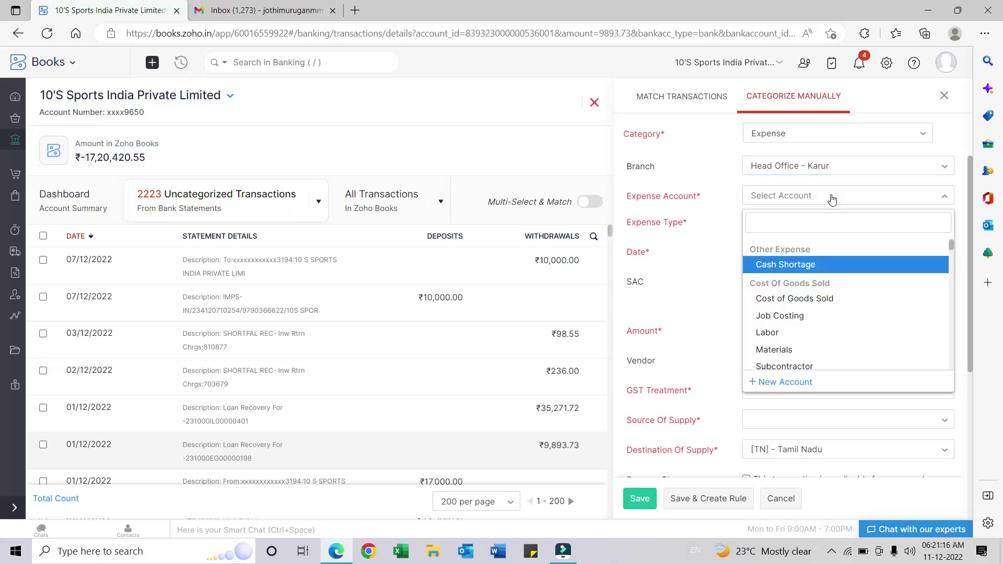
pyautogui.write('loa')
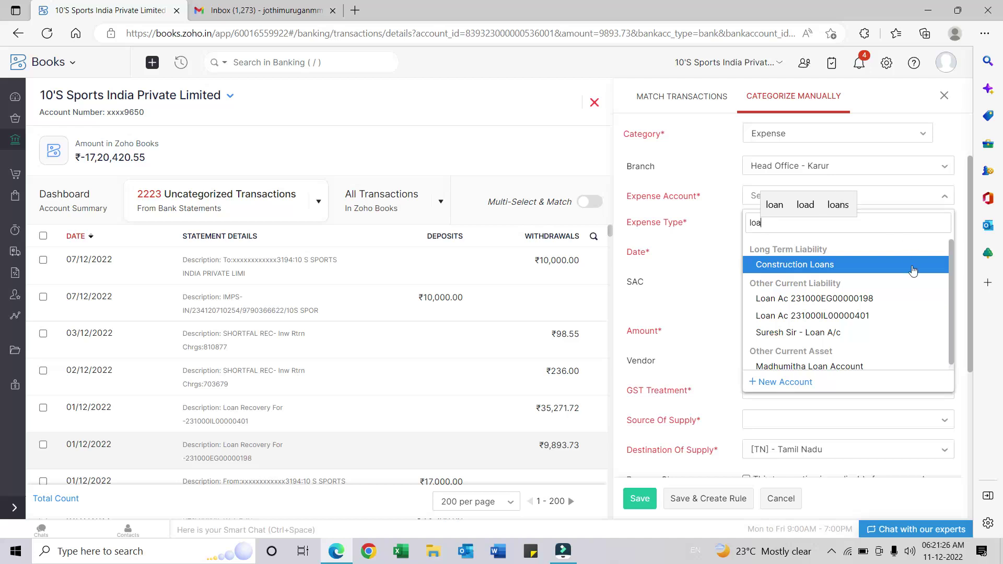
pyautogui.click(892, 298)
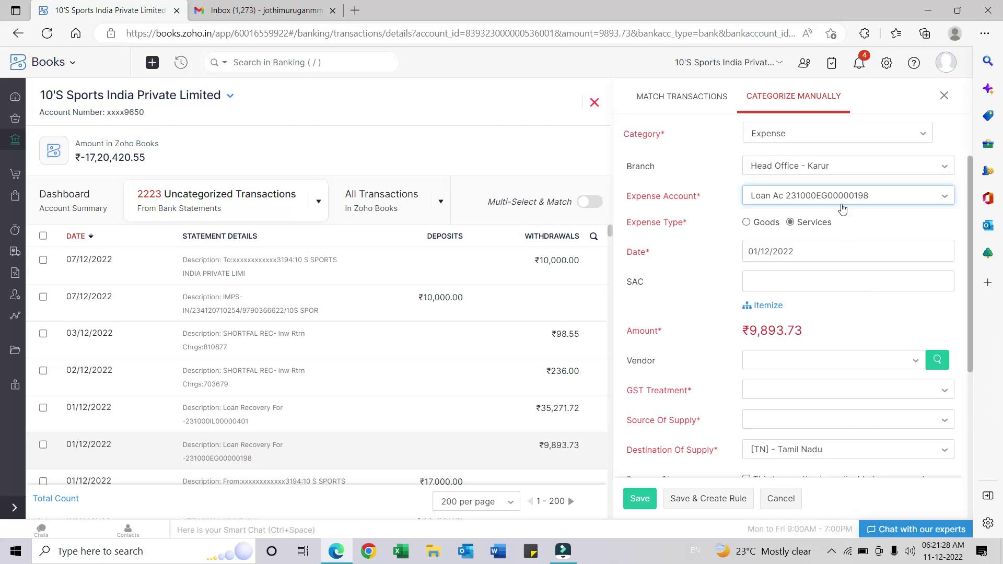
pyautogui.scroll(-2, 839, 255)
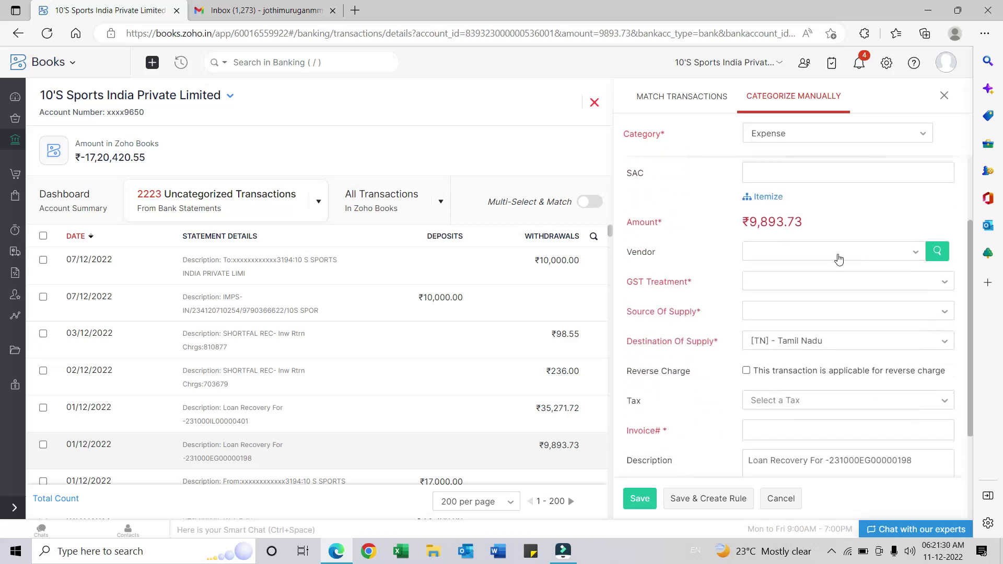
pyautogui.scroll(-3, 838, 259)
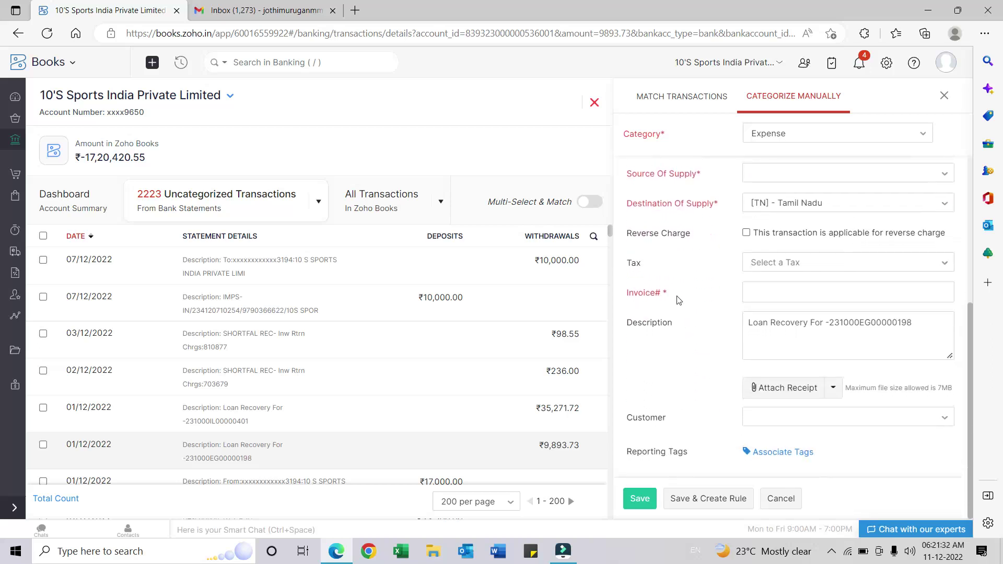
pyautogui.click(782, 291)
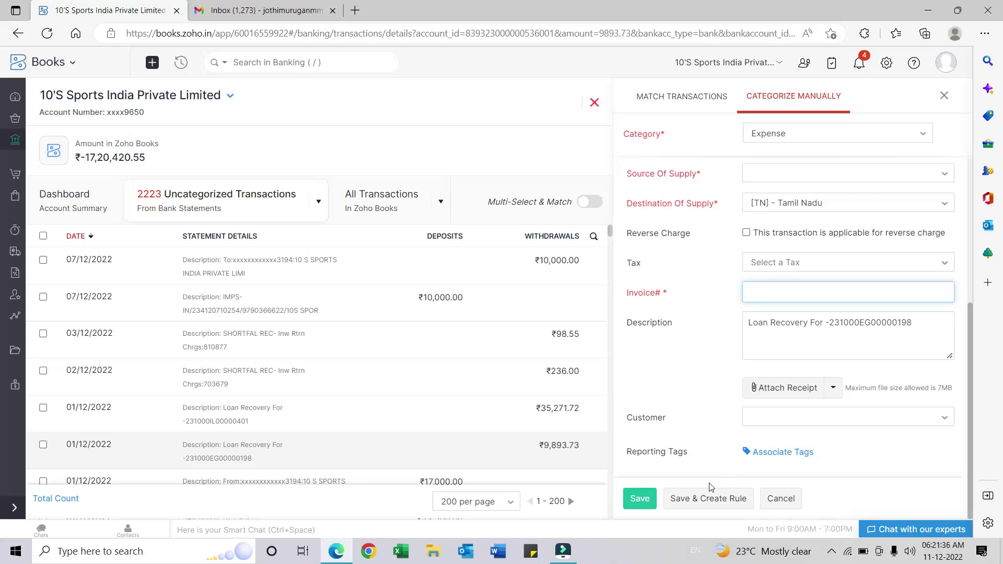
pyautogui.click(644, 500)
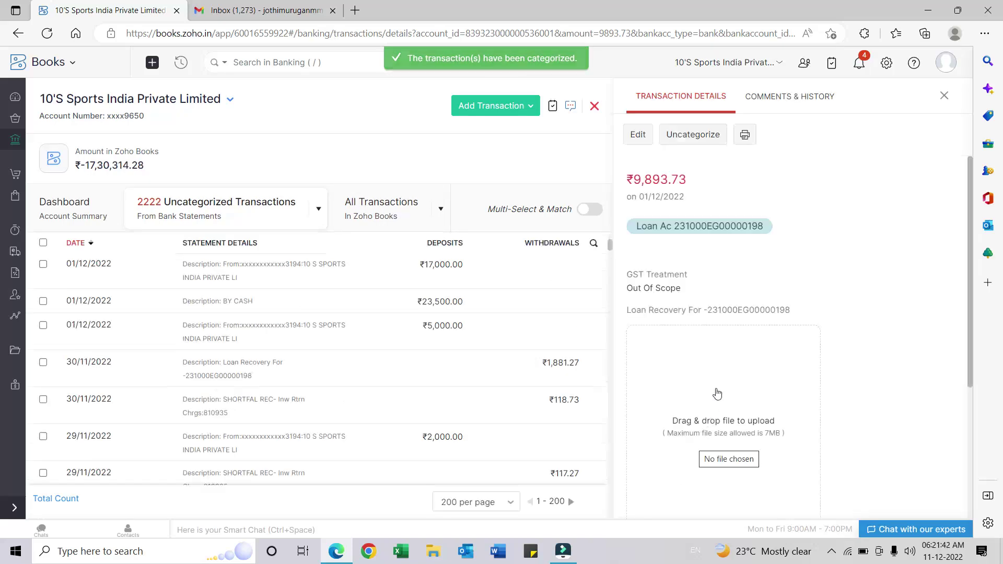
pyautogui.click(944, 97)
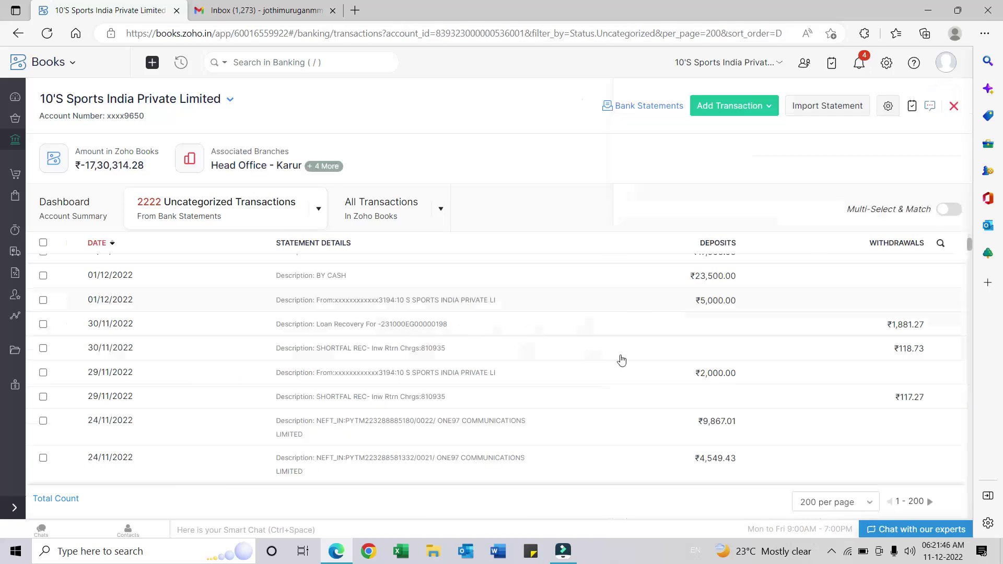
# - Set the 30/11/2022 withdrawal of ₹118.73 as a manual Expense of Head Office - Karur under Bank Fees and Charges
pyautogui.click(548, 348)
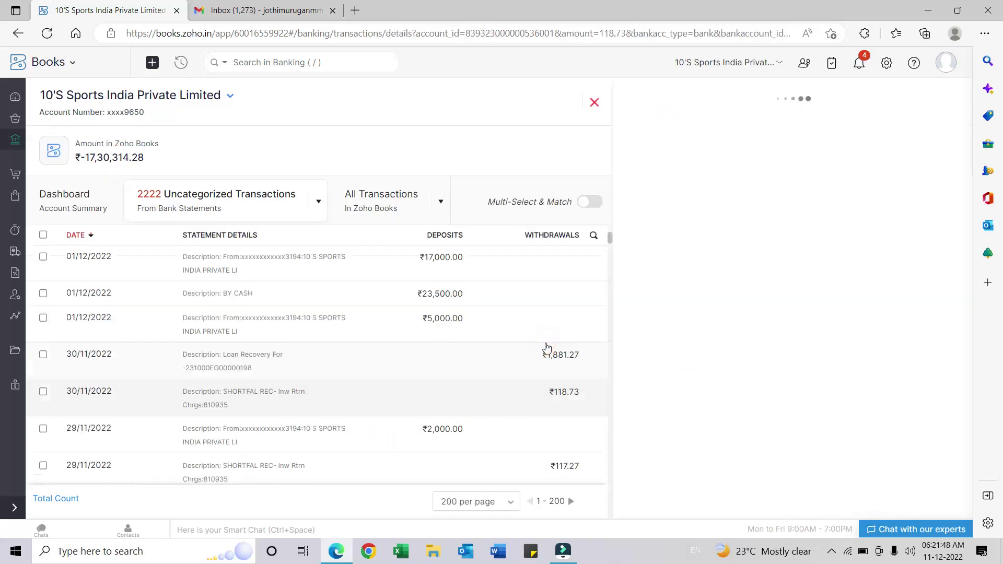
pyautogui.click(815, 93)
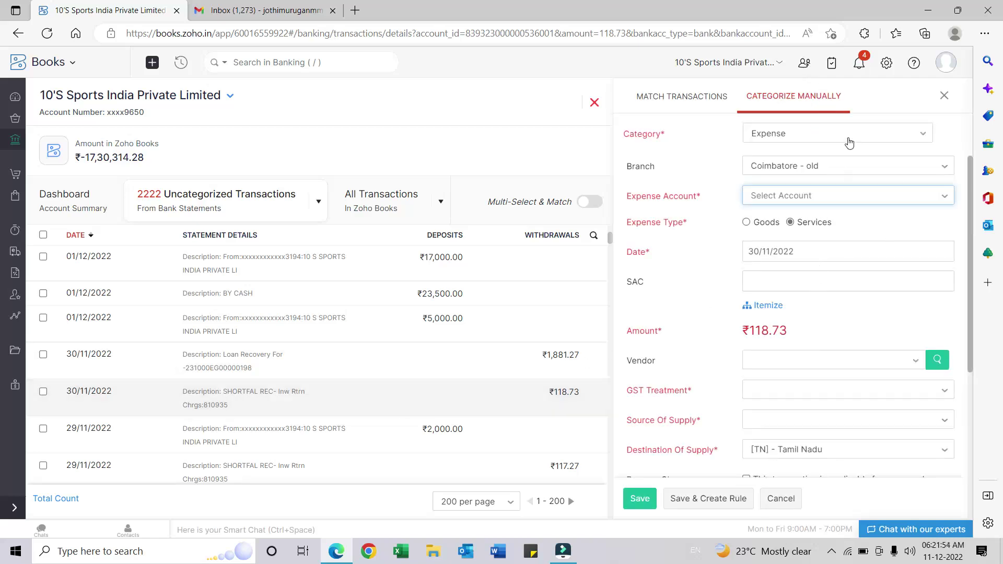
pyautogui.click(848, 170)
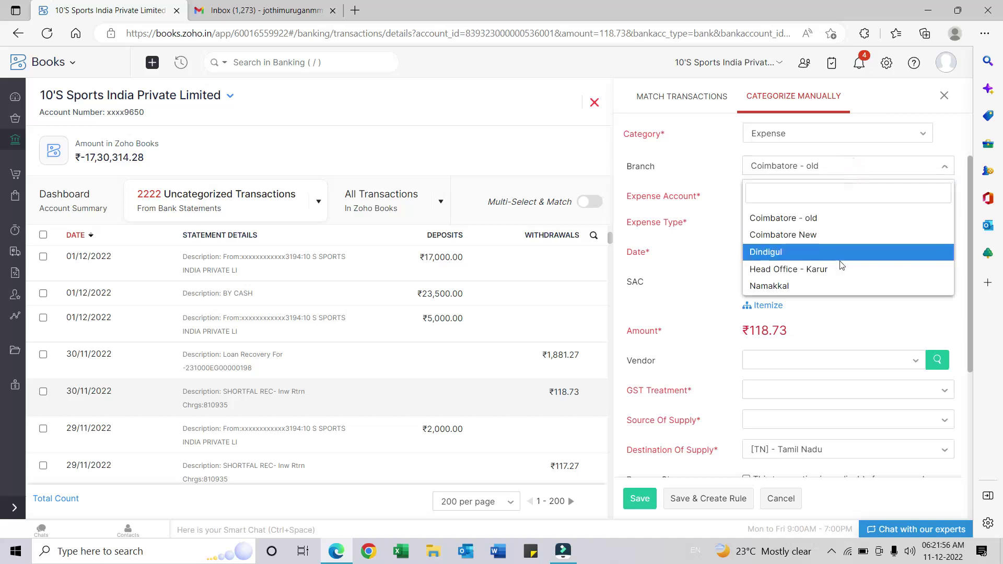
pyautogui.click(841, 269)
pyautogui.click(854, 196)
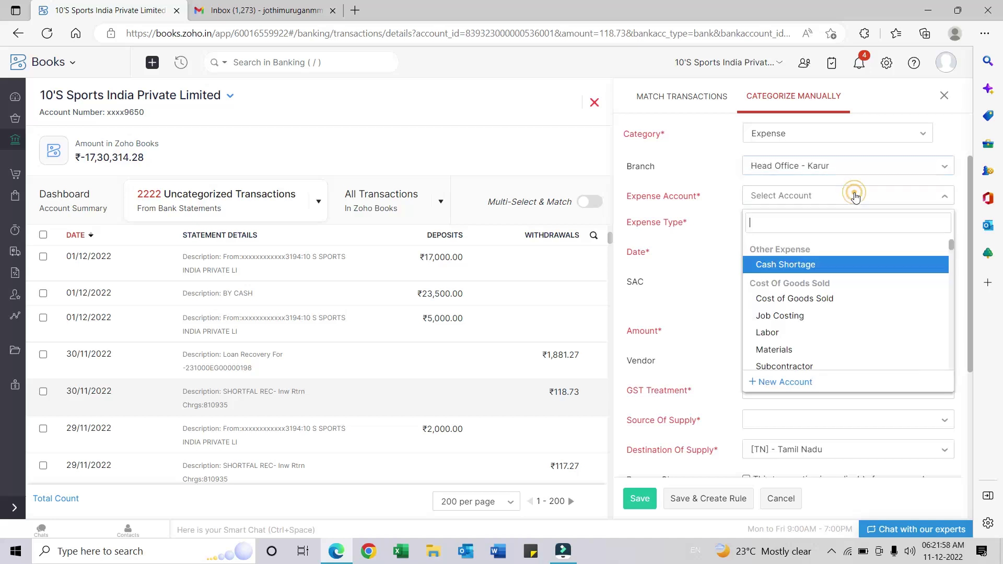
pyautogui.write('n')
pyautogui.press('BackSpace')
pyautogui.write('b')
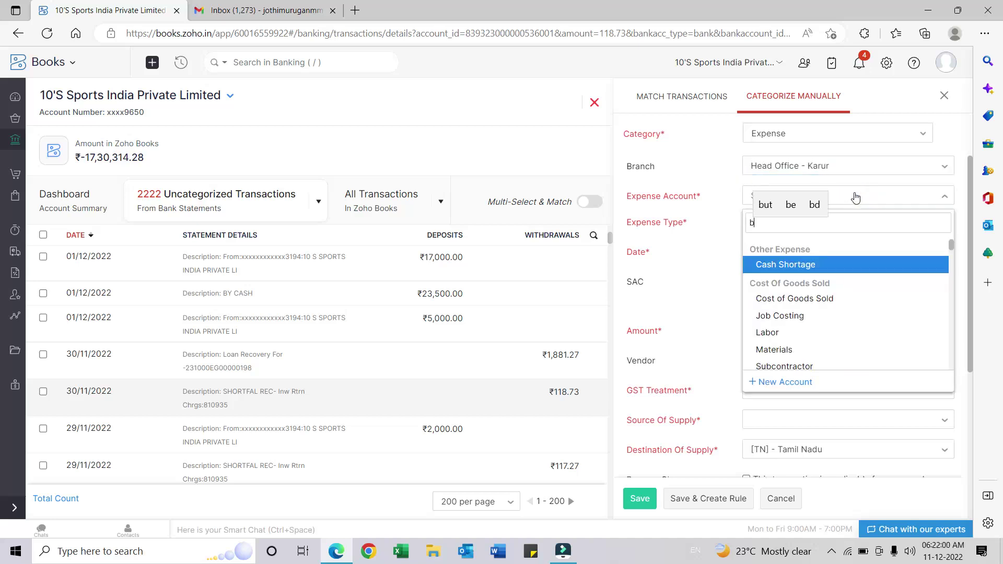
pyautogui.write('ank')
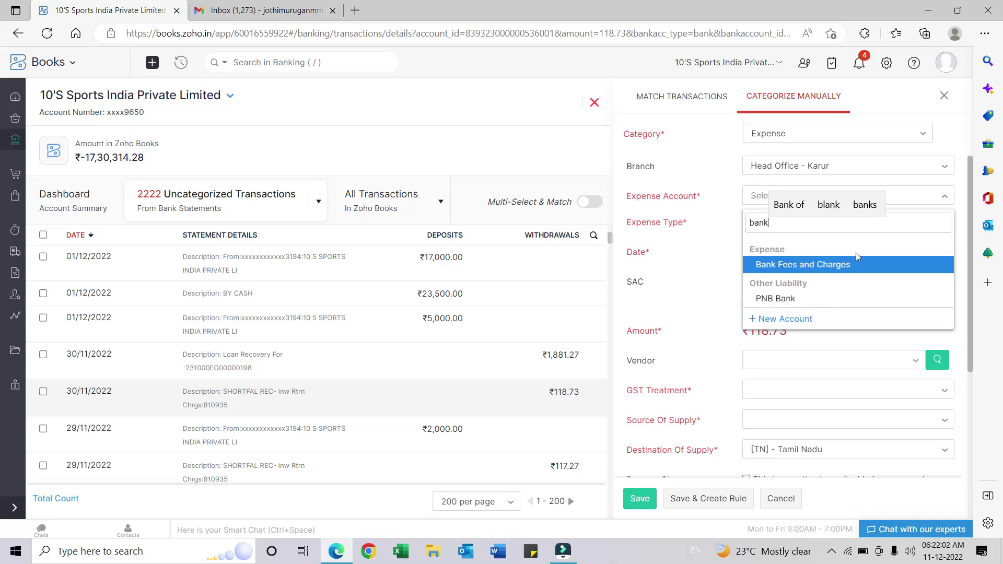
pyautogui.click(860, 267)
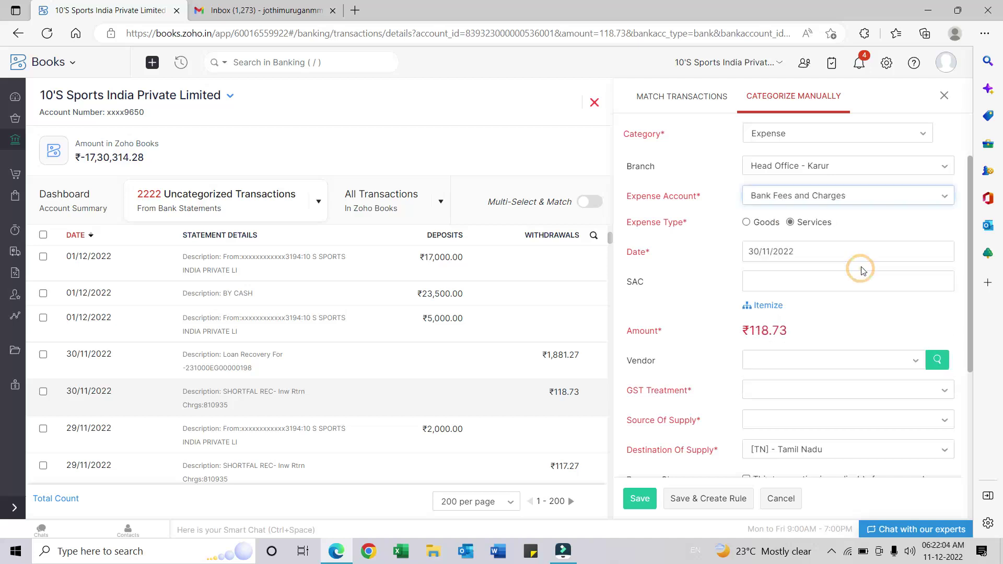
# - Save the bank charge categorization with the rule creation option, skip the new rule, and close the transaction details
pyautogui.scroll(-4, 821, 254)
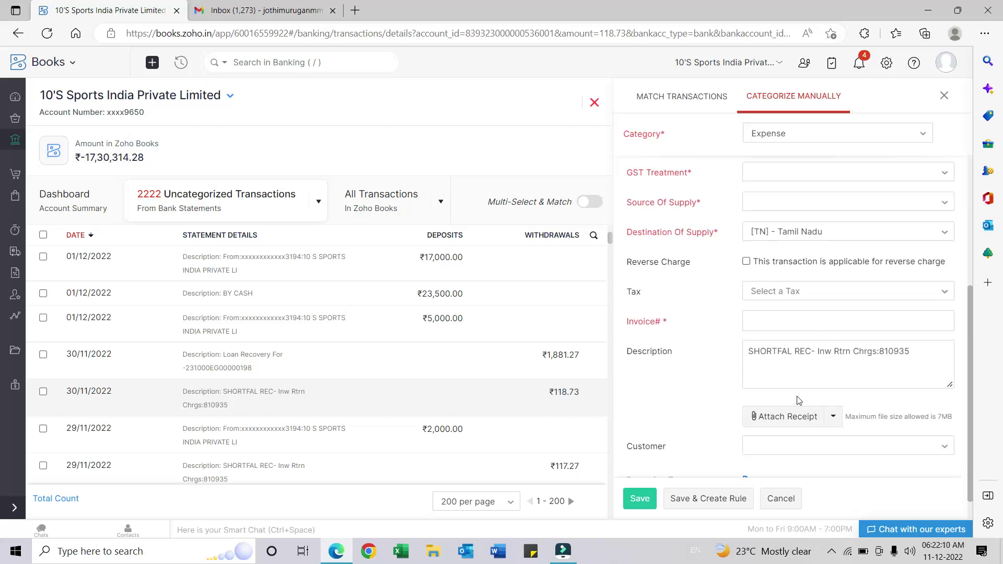
pyautogui.scroll(-1, 799, 400)
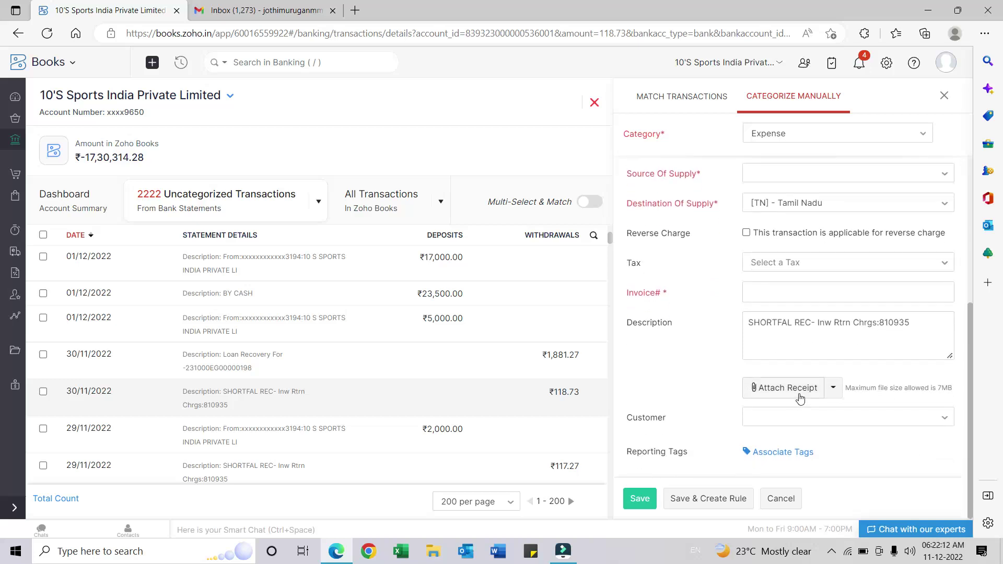
pyautogui.click(721, 500)
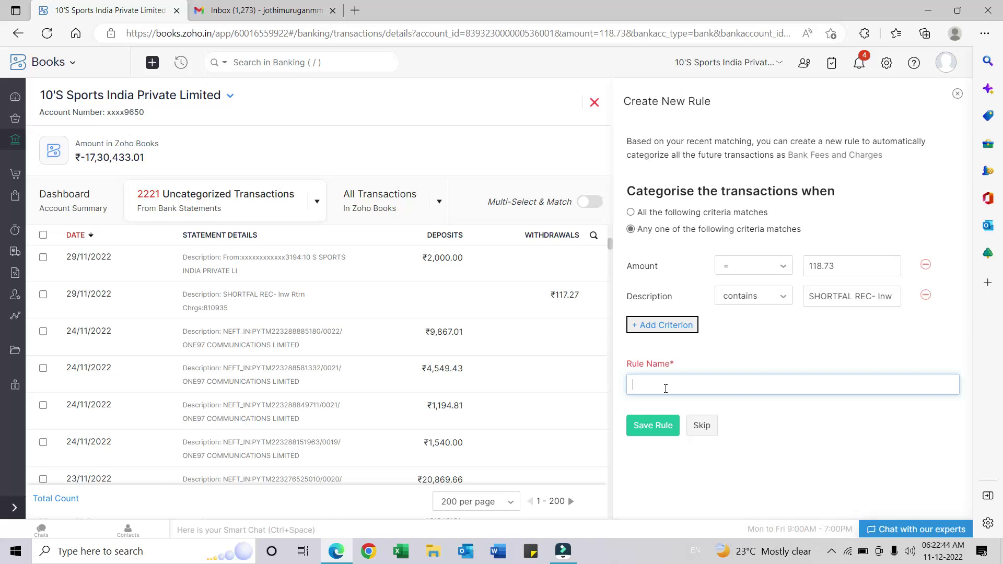
pyautogui.click(702, 426)
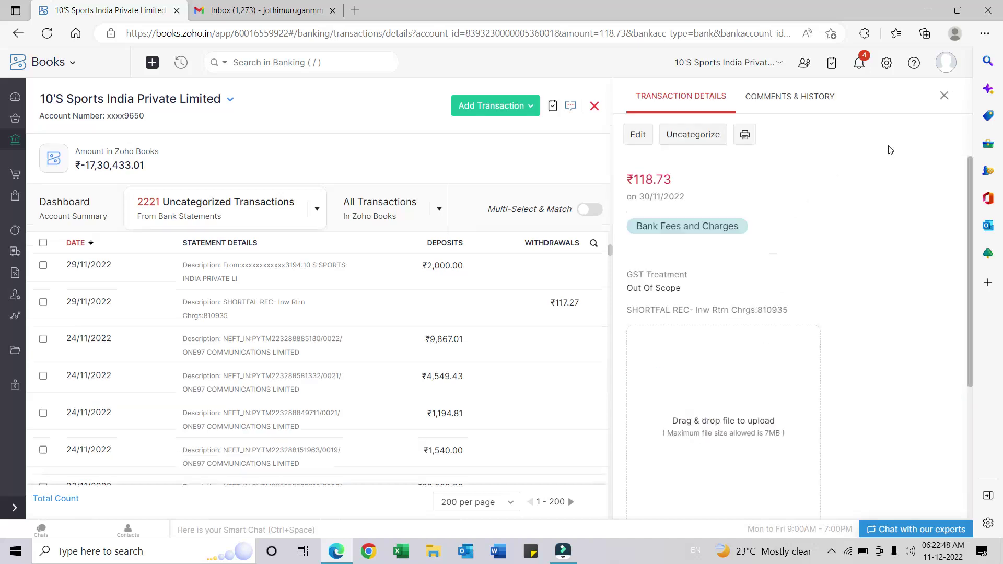
pyautogui.click(944, 96)
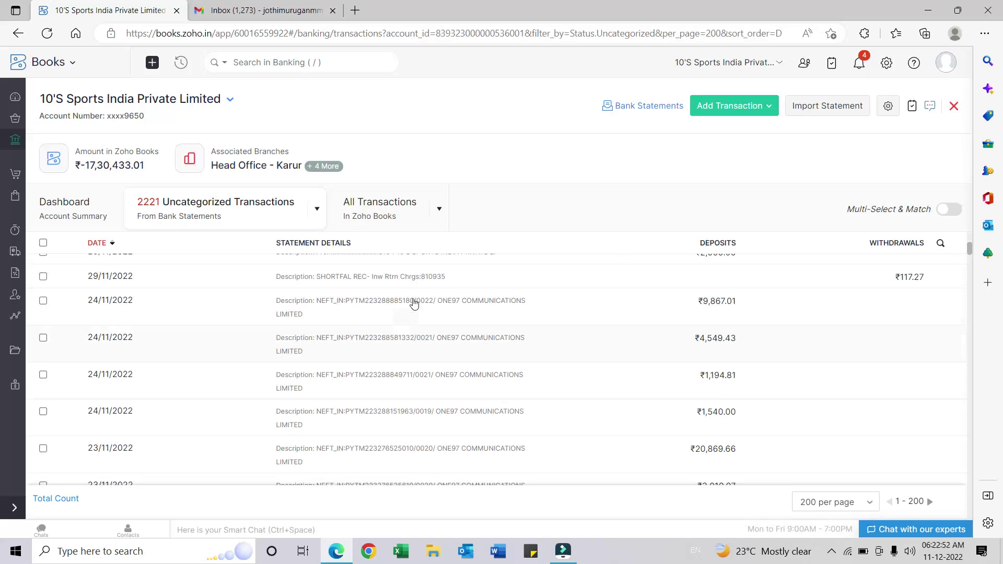
# - Open account reconciliation for 10'S Sports India Private Limited and begin a new reconciliation
pyautogui.scroll(5, 394, 312)
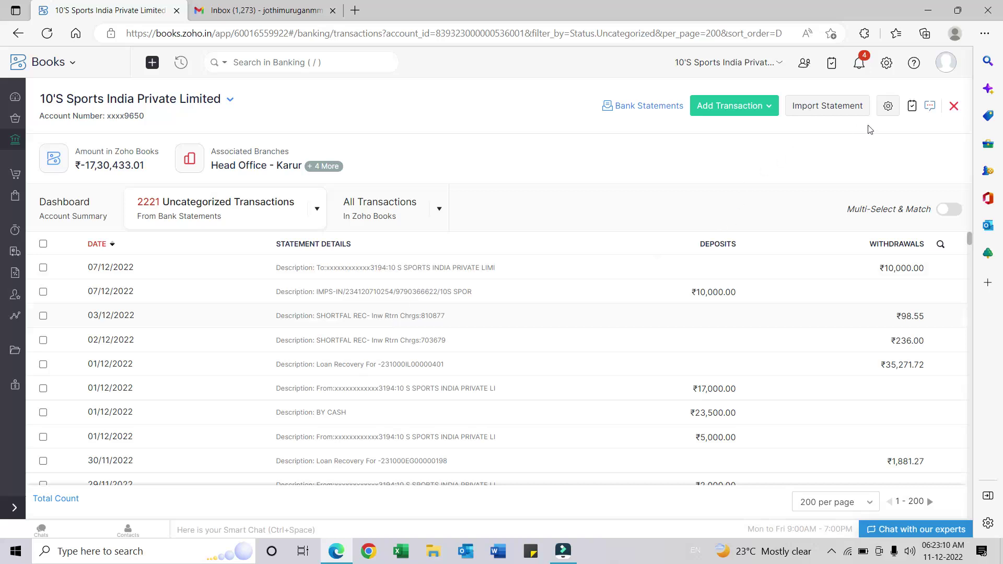
pyautogui.click(891, 107)
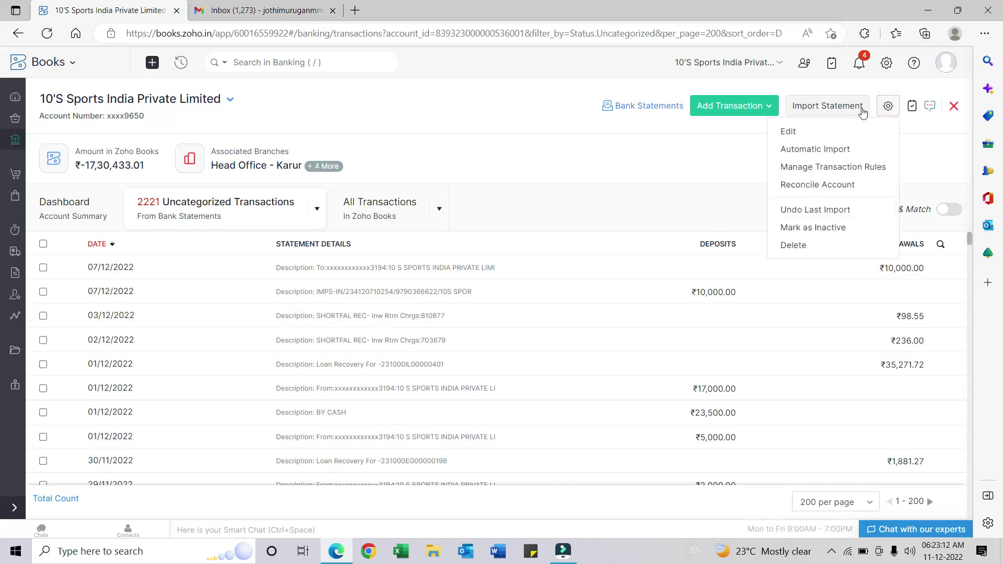
pyautogui.click(826, 192)
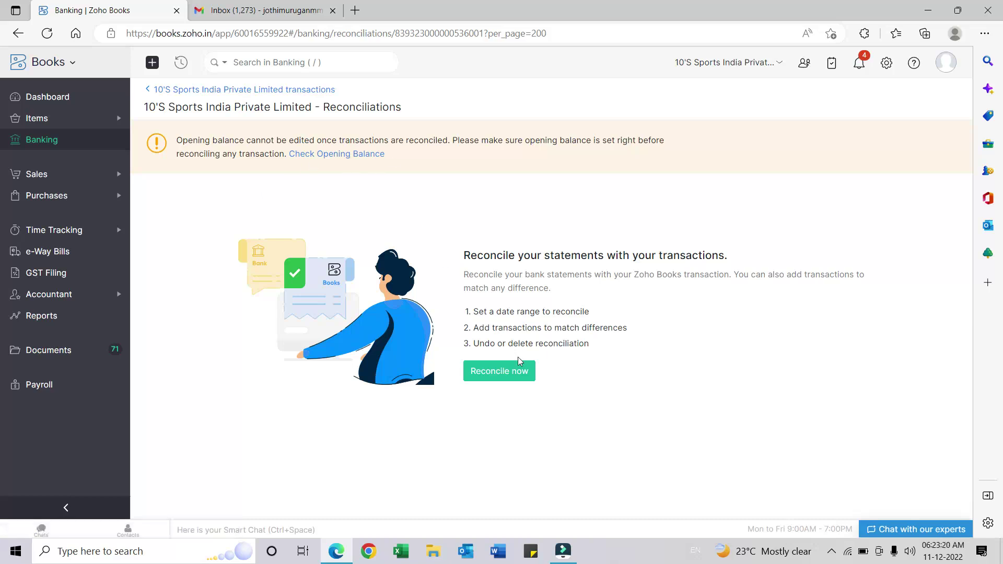
pyautogui.click(511, 374)
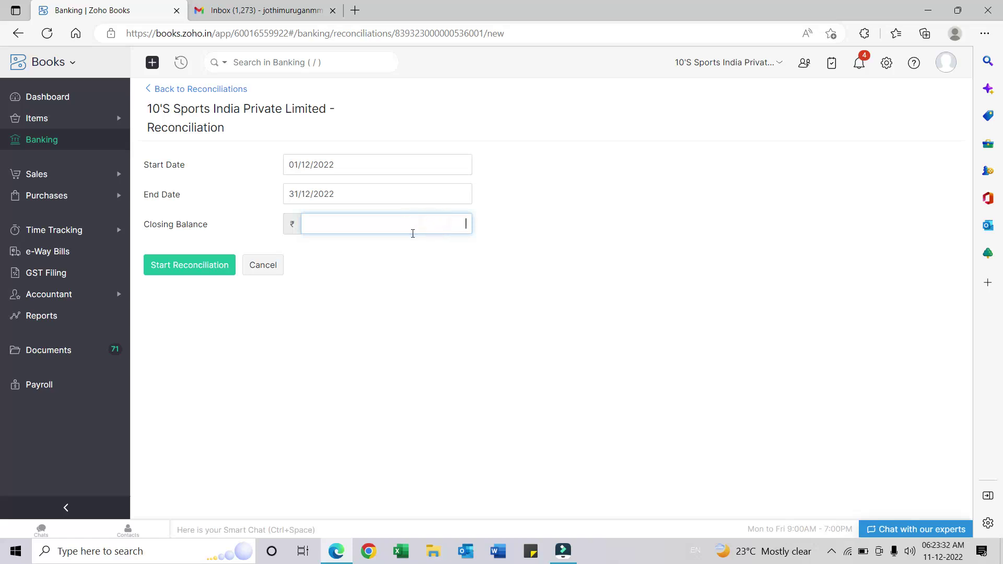
# - Start the reconciliation with end date 10/12/2022 and closing balance ₹15,000, and review the listed transactions and the balance difference
pyautogui.click(396, 191)
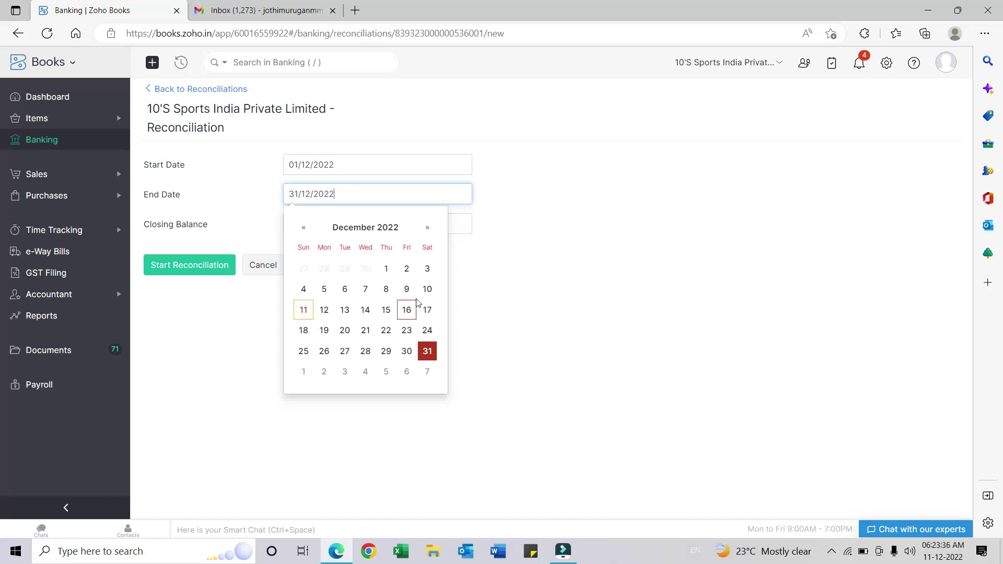
pyautogui.click(426, 289)
pyautogui.click(349, 224)
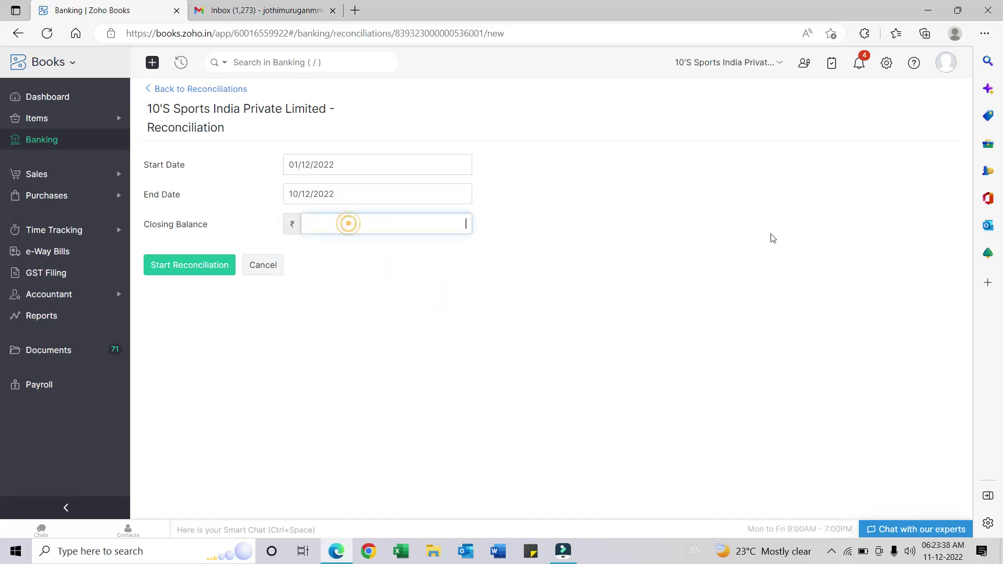
pyautogui.write('15000')
pyautogui.click(220, 265)
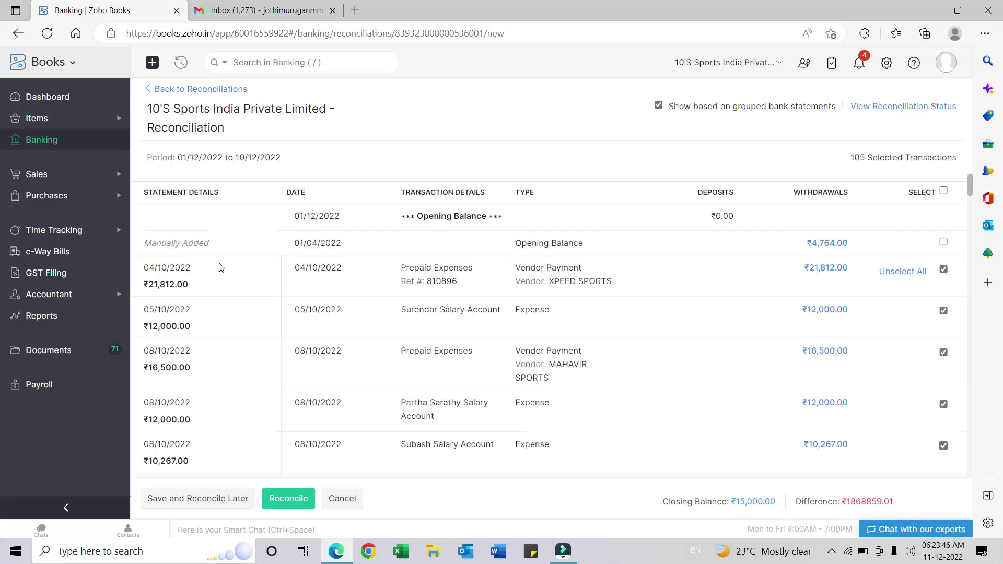
pyautogui.scroll(-4, 776, 397)
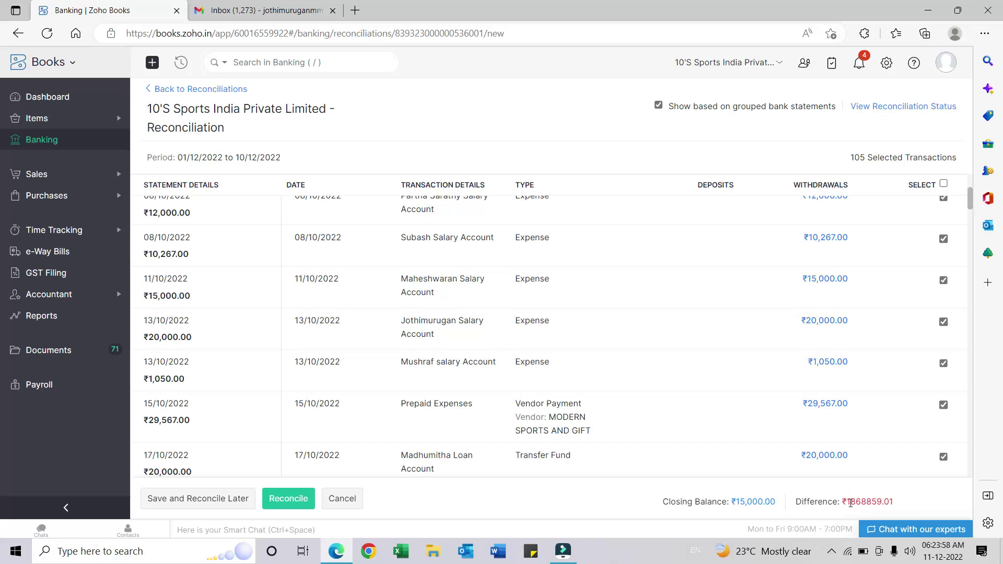
# - Review the selected transactions and try to reconcile the period 01/12/2022 to 10/12/2022, dismissing the alert
pyautogui.scroll(3, 852, 465)
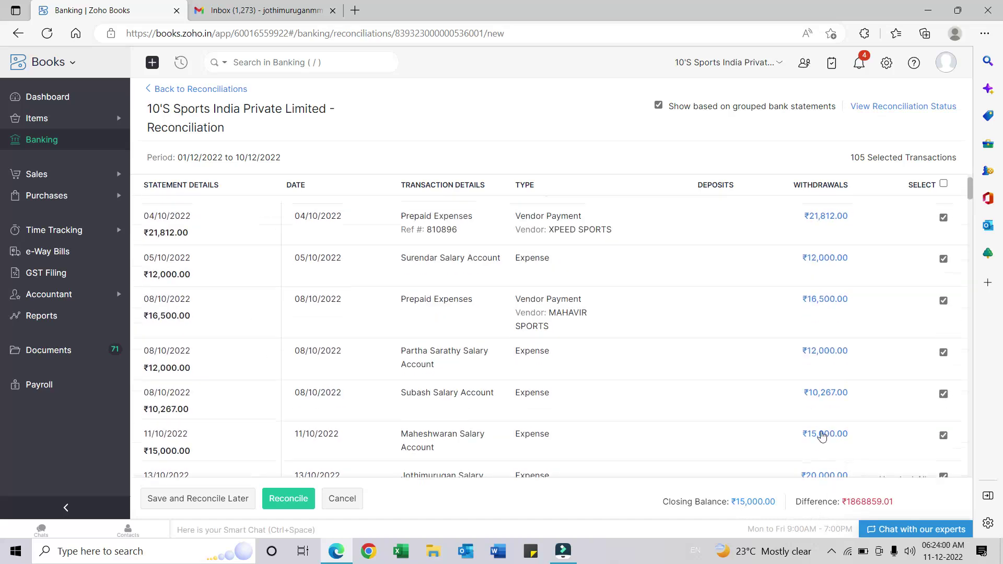
pyautogui.scroll(1, 822, 436)
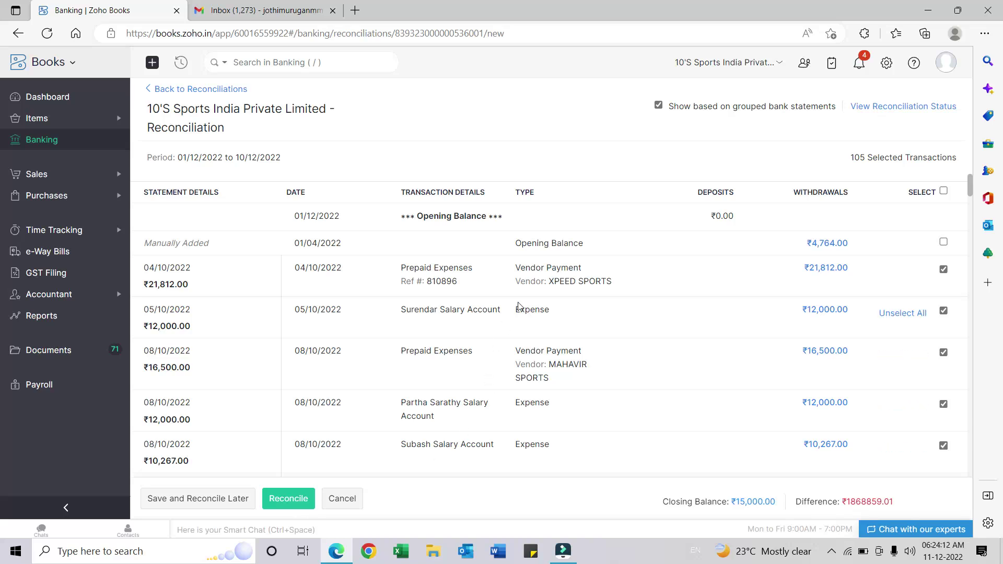
pyautogui.scroll(-5, 519, 306)
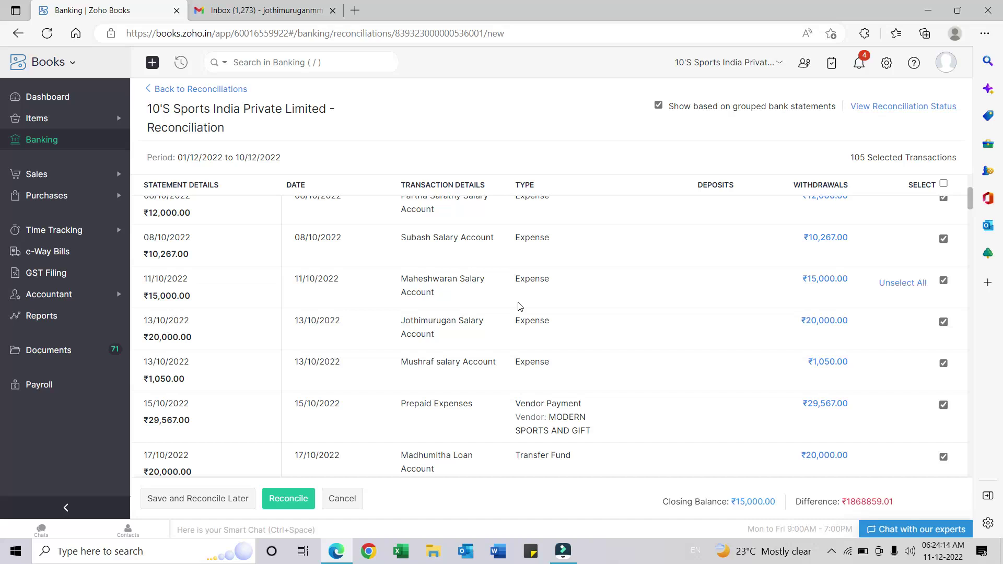
pyautogui.scroll(-3, 520, 307)
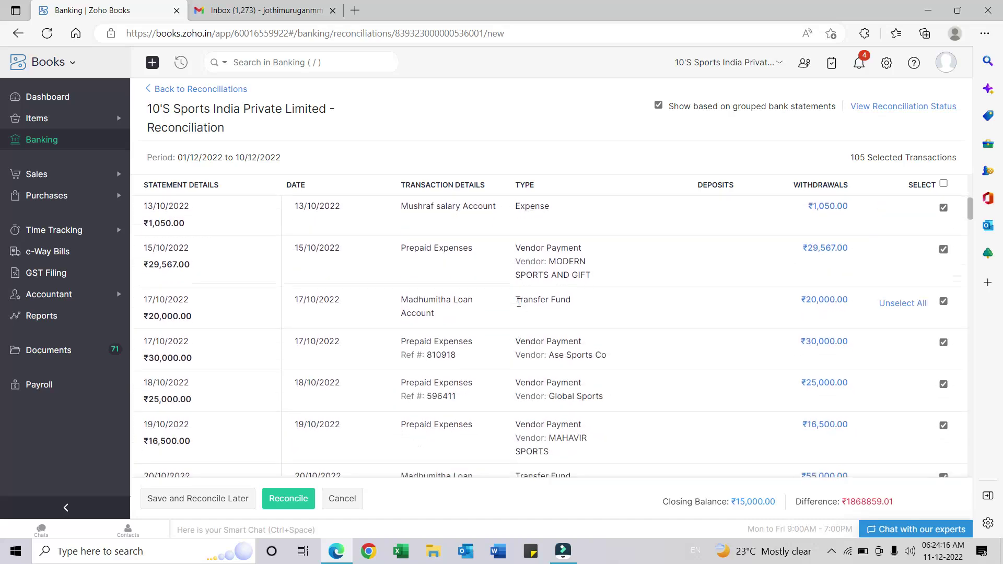
pyautogui.scroll(8, 519, 303)
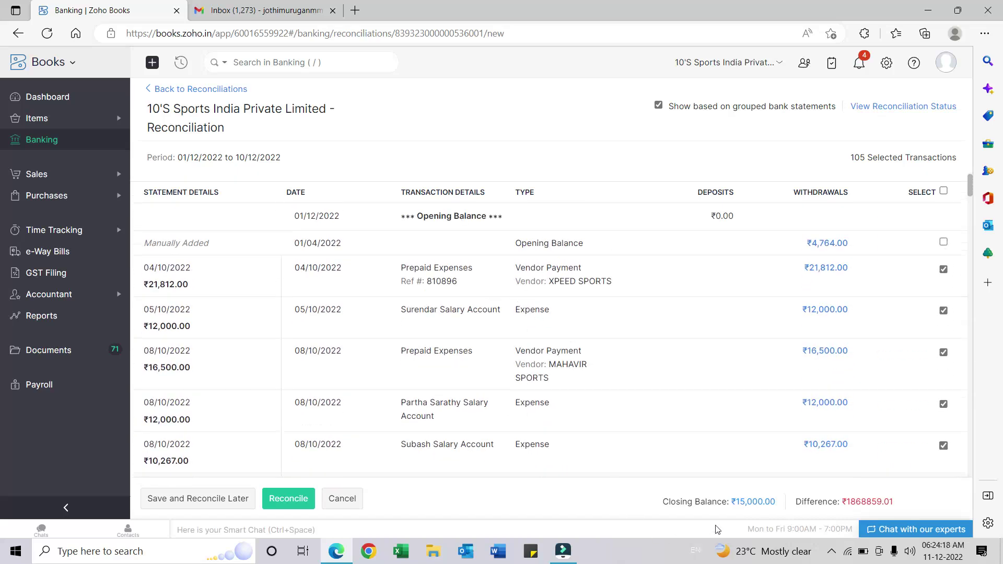
pyautogui.click(302, 506)
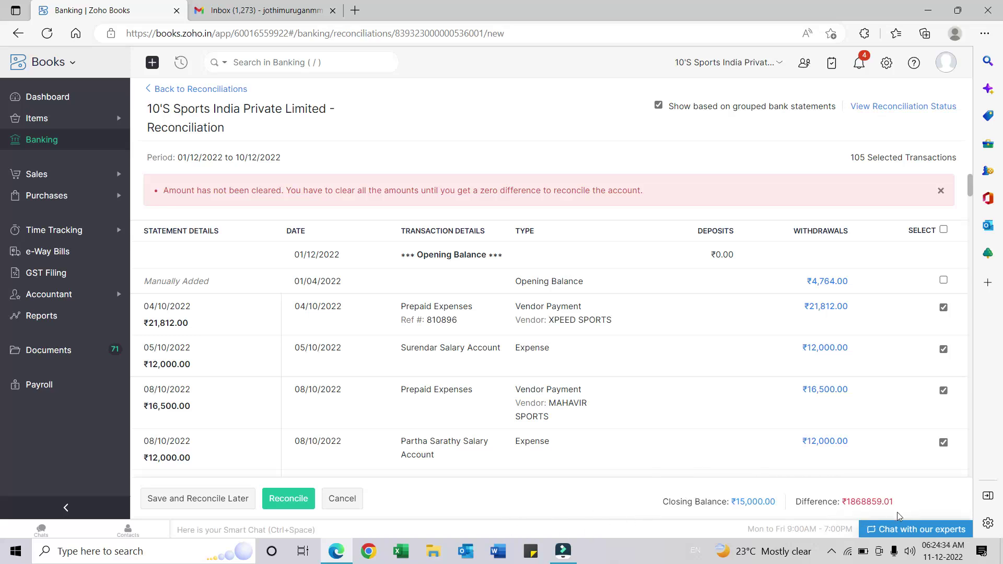
pyautogui.click(940, 191)
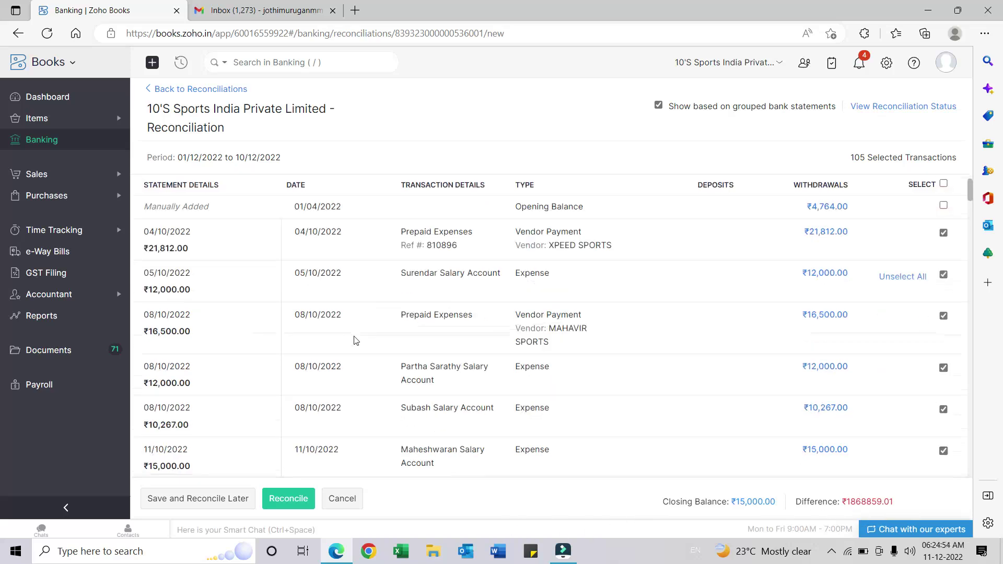
# - Examine the listed November and December 2022 transactions, comparing statement entries with manually added ones and checking the totals of selected transactions
pyautogui.scroll(-15, 354, 340)
pyautogui.scroll(-20, 468, 357)
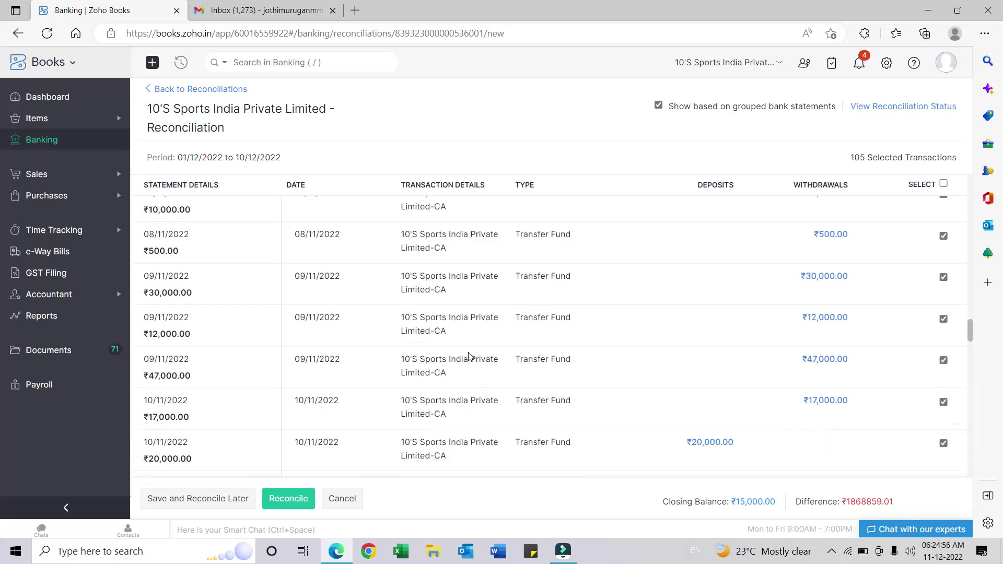
pyautogui.scroll(-20, 467, 356)
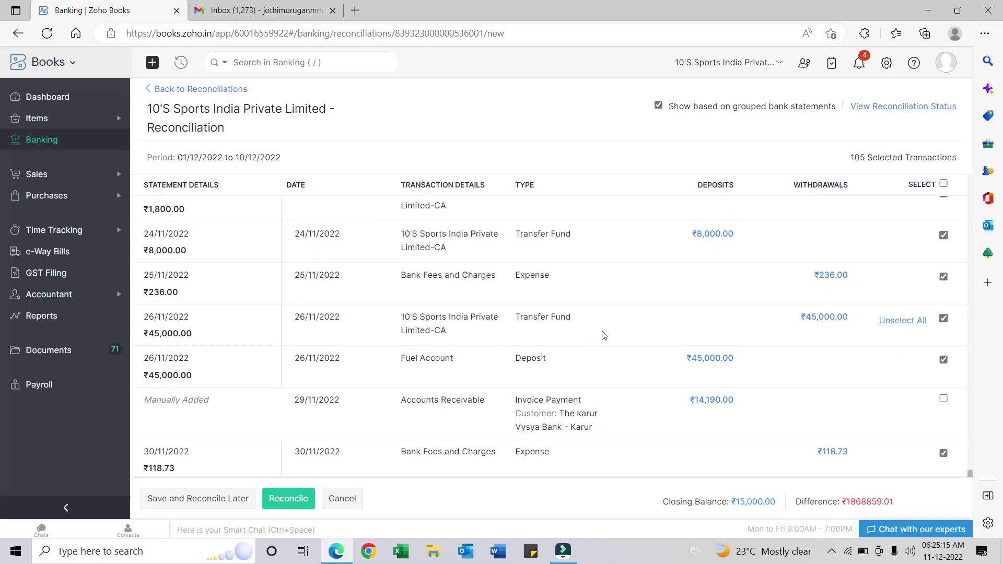
pyautogui.scroll(1, 216, 342)
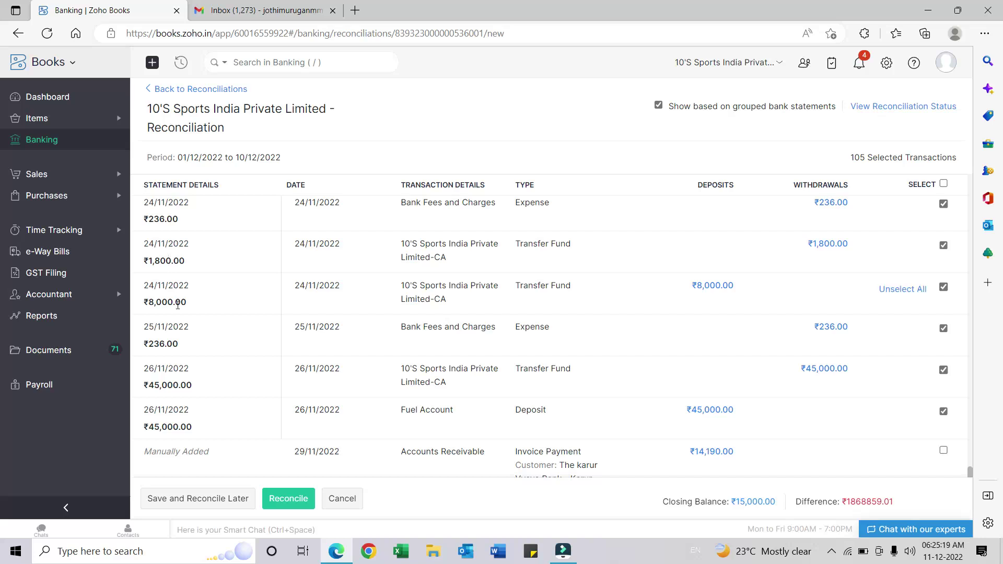
pyautogui.scroll(-2, 173, 286)
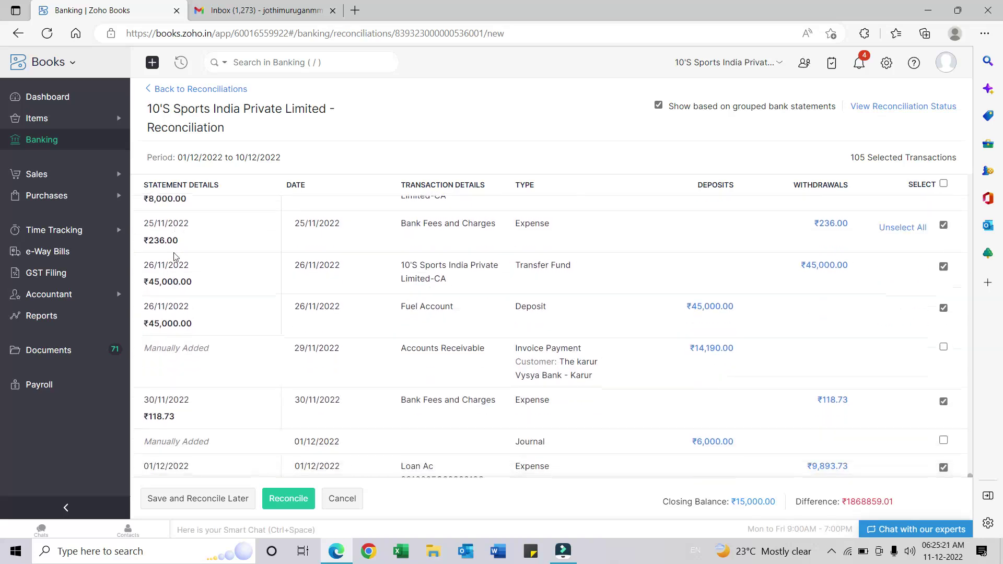
pyautogui.scroll(-2, 198, 277)
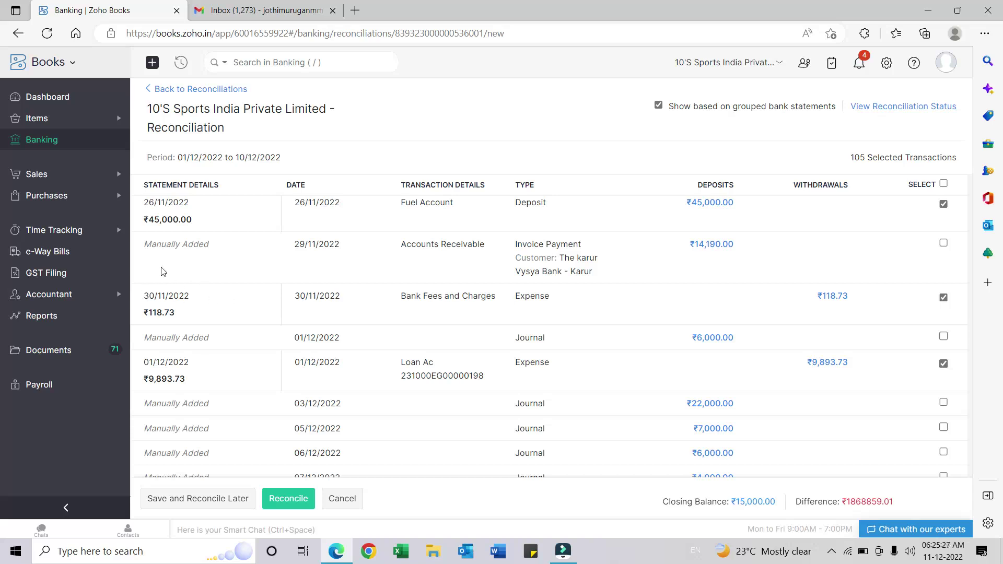
pyautogui.scroll(-1, 256, 253)
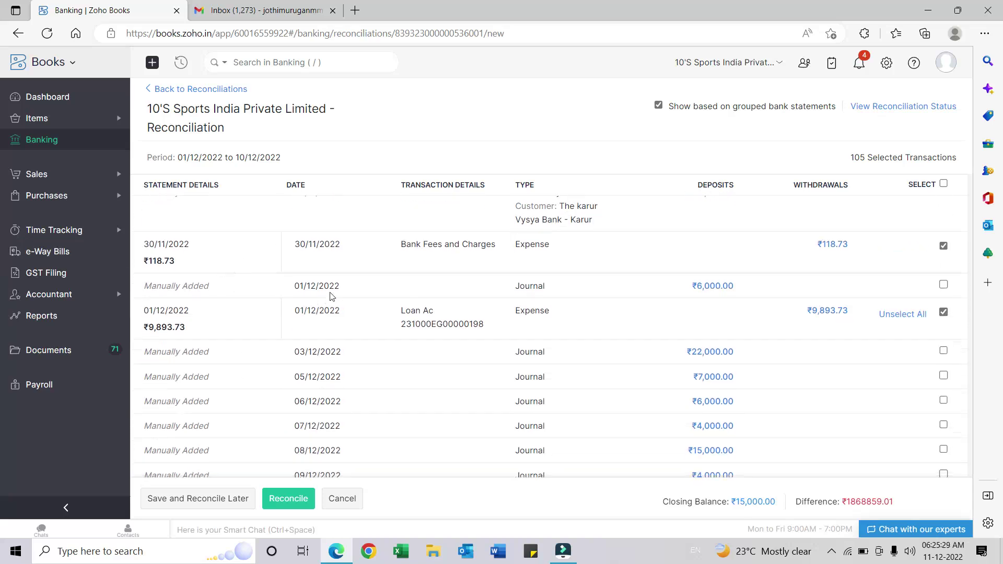
pyautogui.scroll(-1, 240, 308)
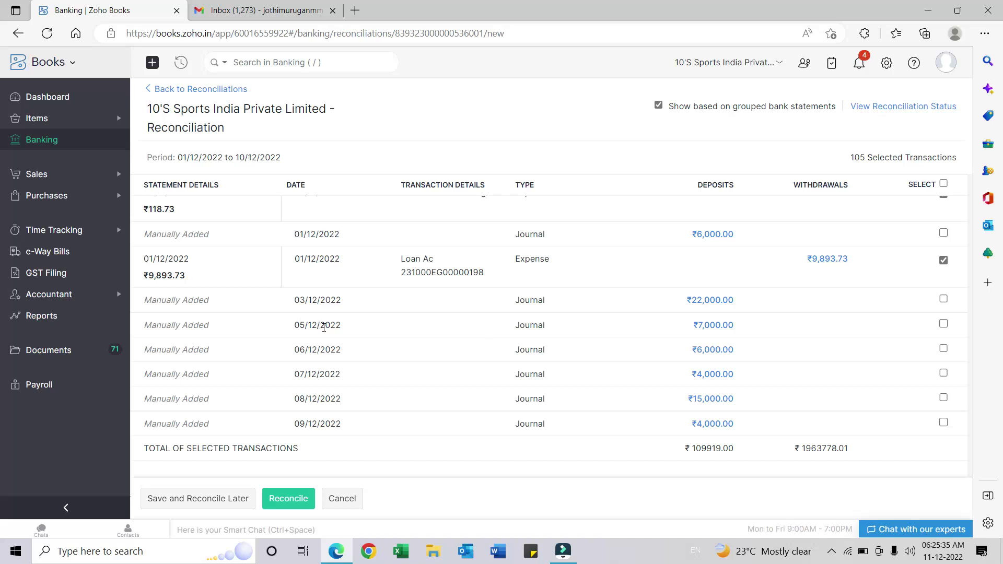
pyautogui.scroll(4, 342, 327)
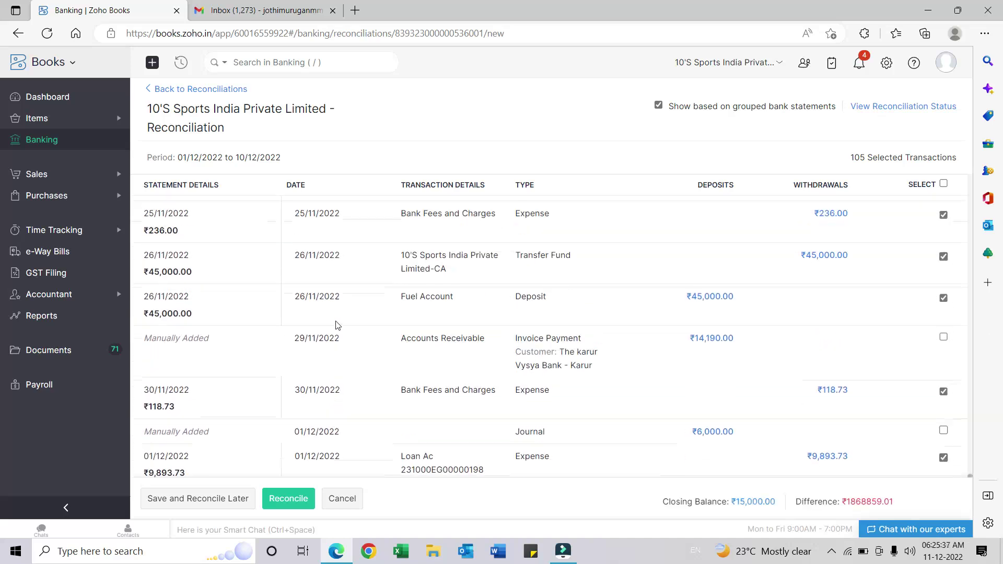
pyautogui.scroll(5, 194, 274)
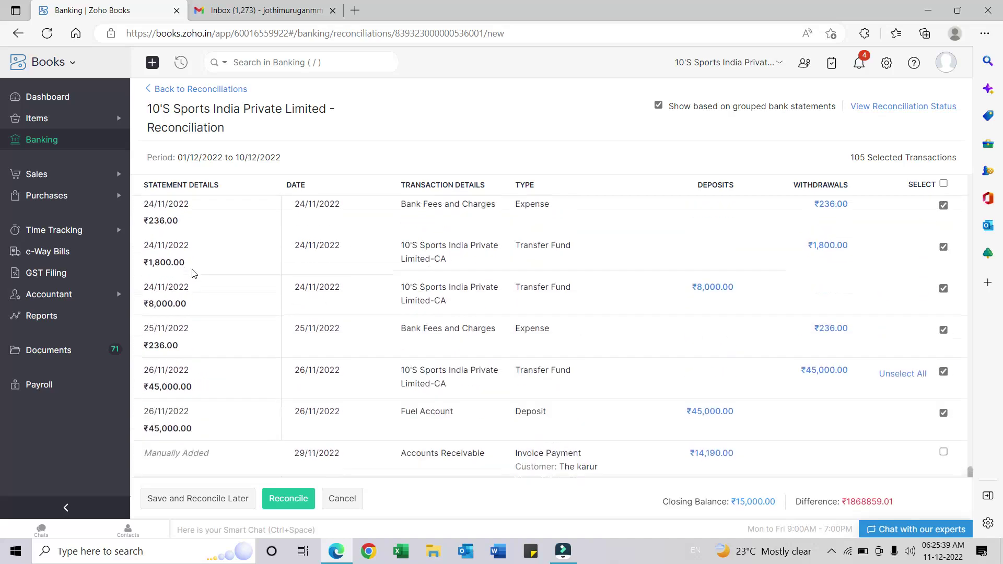
pyautogui.scroll(2, 193, 273)
pyautogui.scroll(-4, 193, 273)
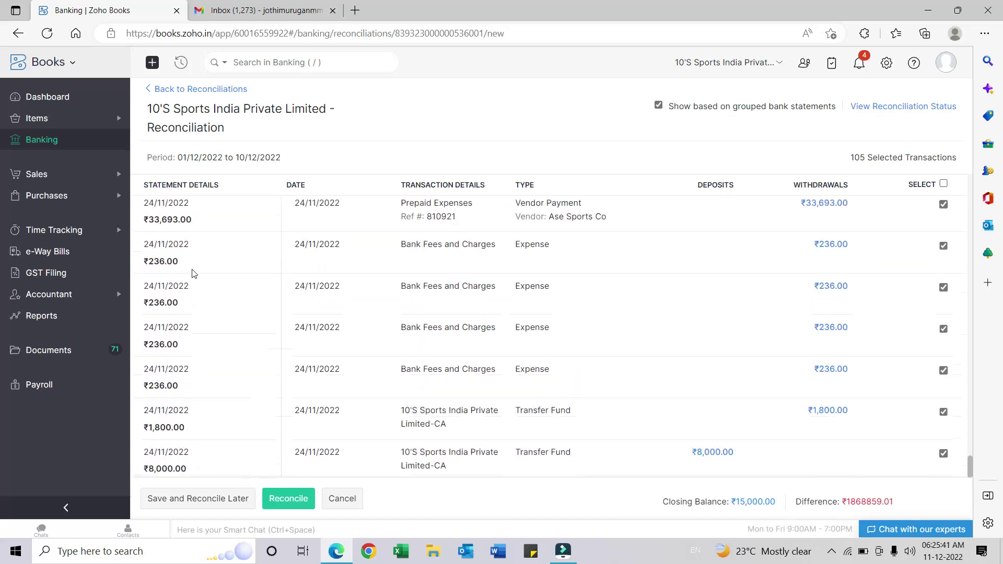
pyautogui.scroll(4, 194, 273)
pyautogui.scroll(1, 193, 274)
pyautogui.scroll(-9, 193, 274)
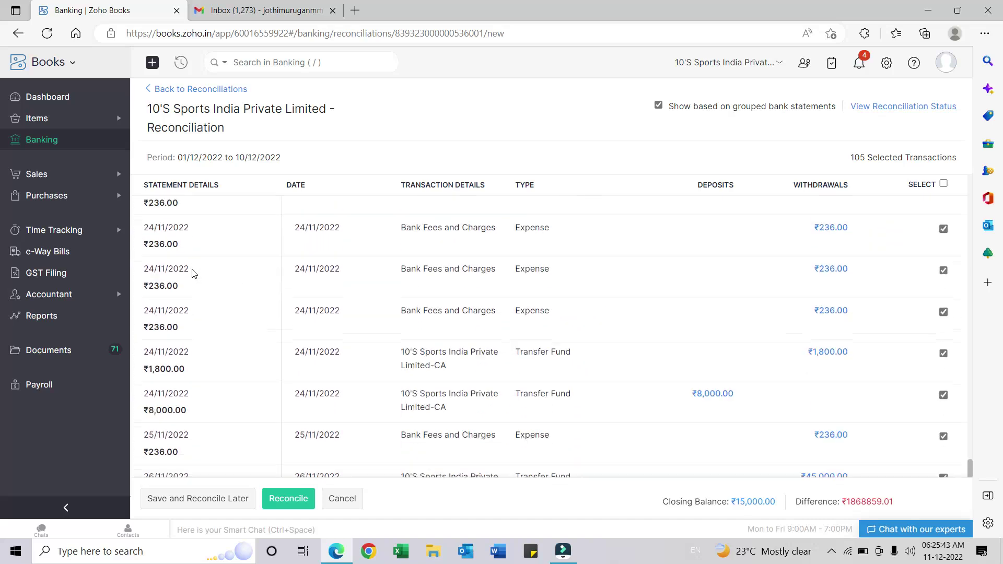
pyautogui.scroll(-2, 193, 273)
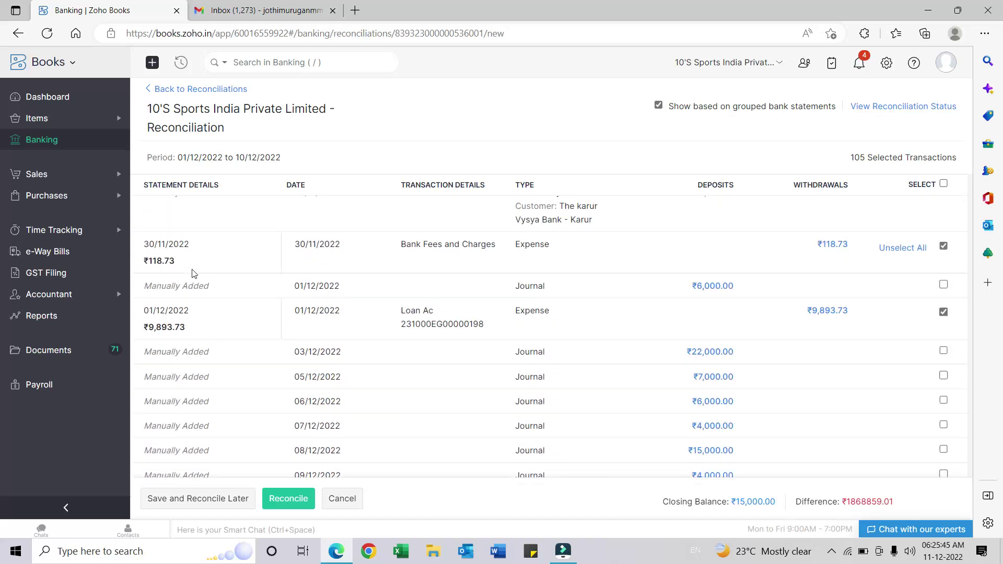
pyautogui.scroll(3, 195, 271)
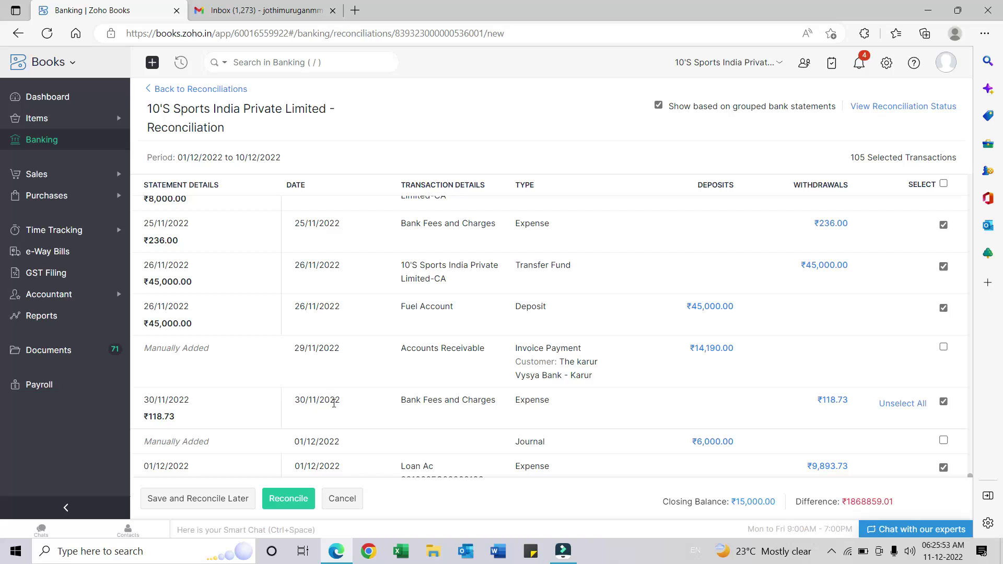
pyautogui.scroll(-4, 494, 340)
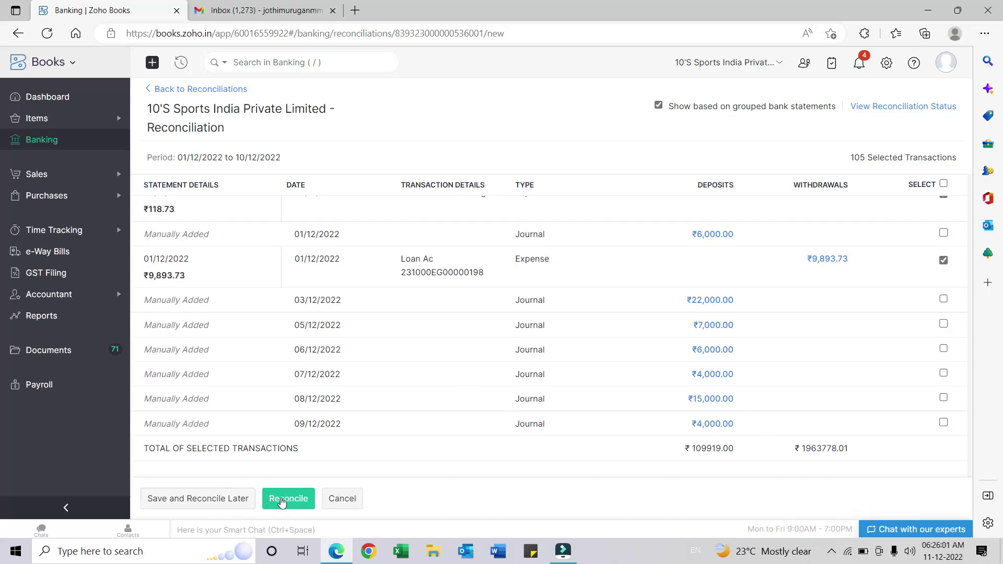
# - Cancel the reconciliation and return to the overview of all bank accounts
pyautogui.click(337, 502)
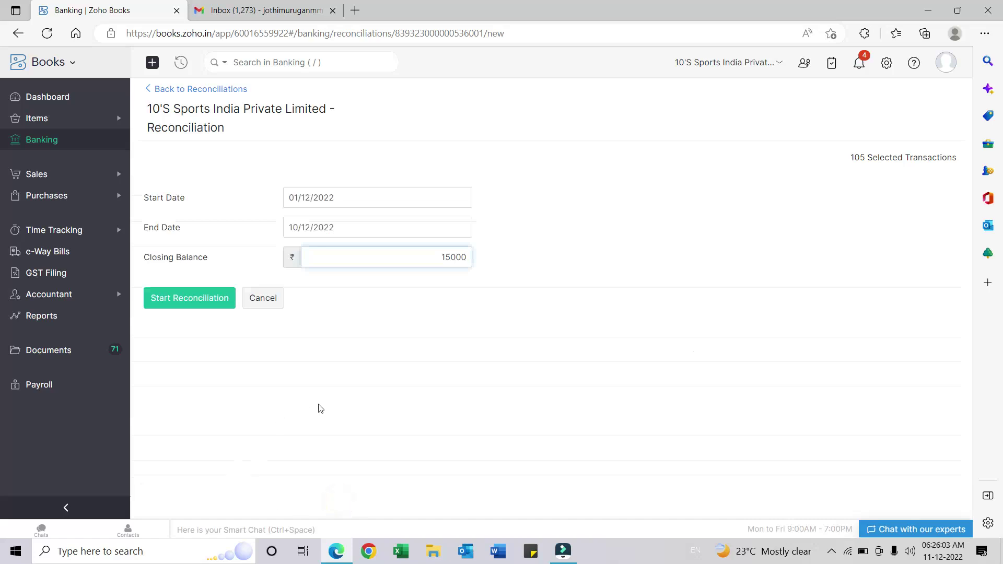
pyautogui.click(13, 37)
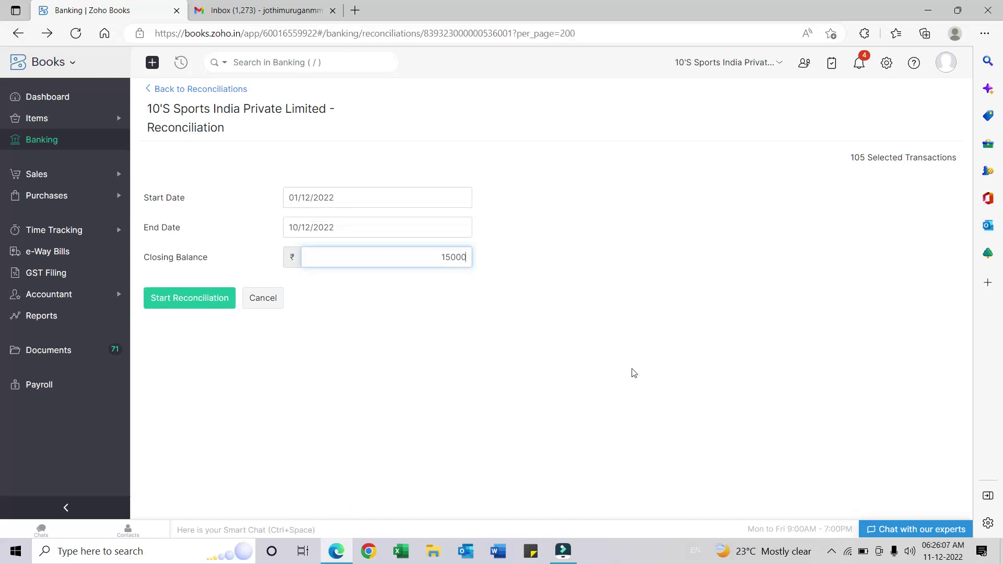
pyautogui.click(17, 33)
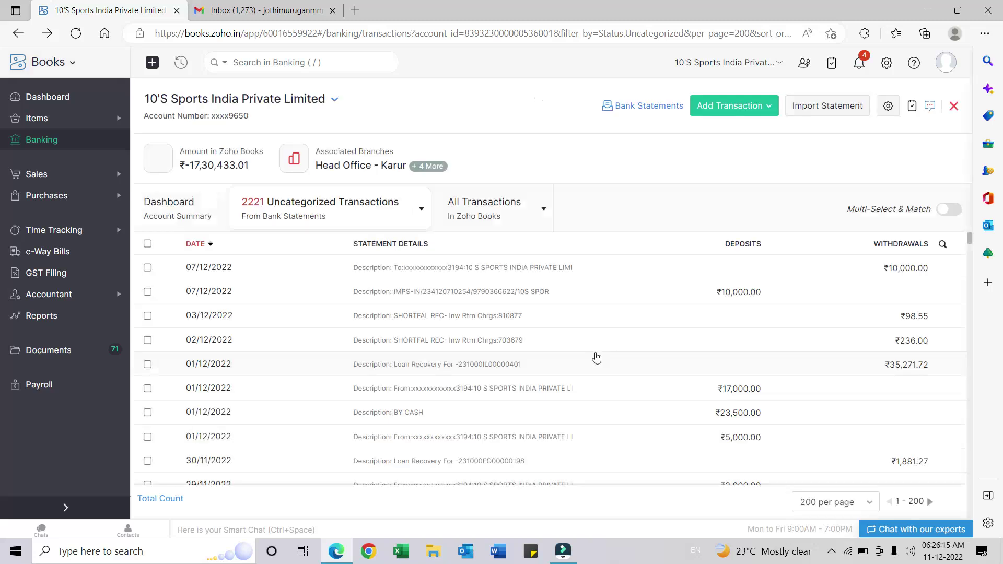
pyautogui.click(15, 139)
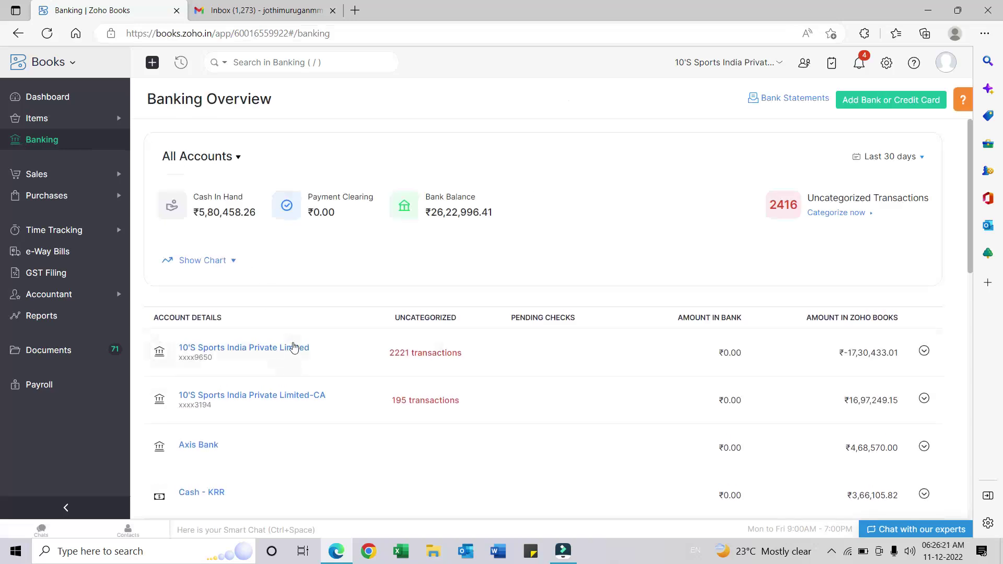
# - Start a statement import for the 10'S Sports India Private Limited account and open the sample file sample_bankstatement.xls
pyautogui.click(296, 350)
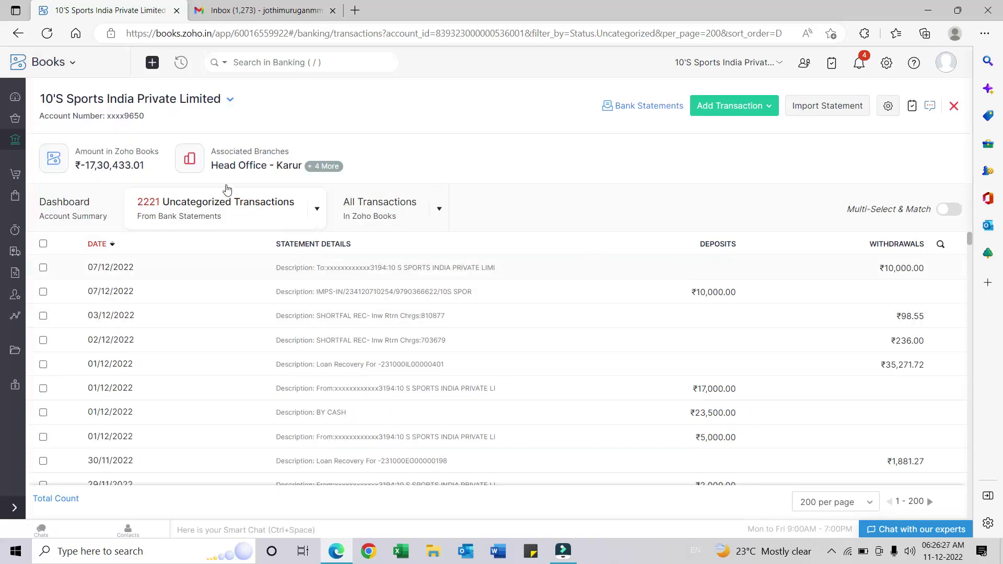
pyautogui.click(843, 107)
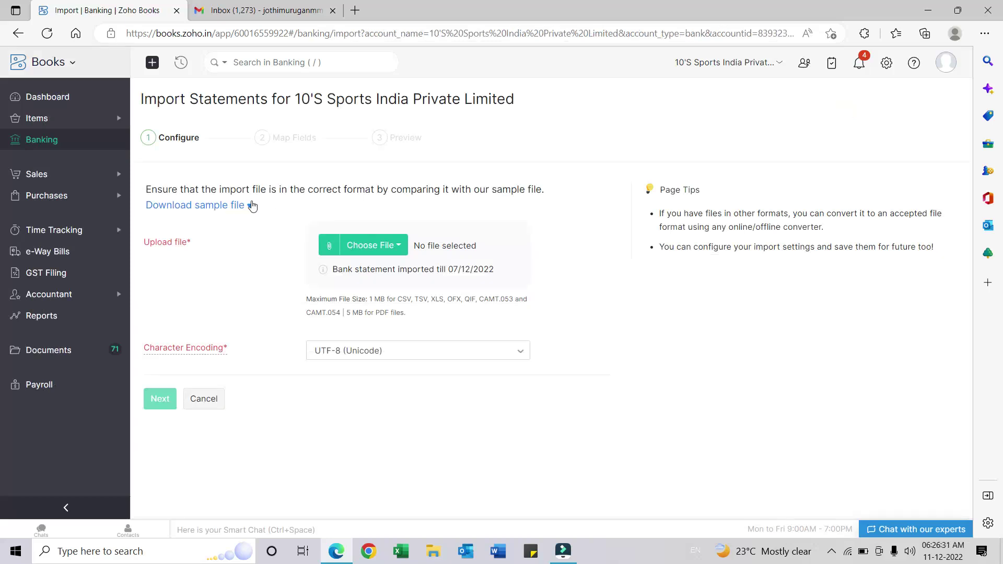
pyautogui.click(251, 207)
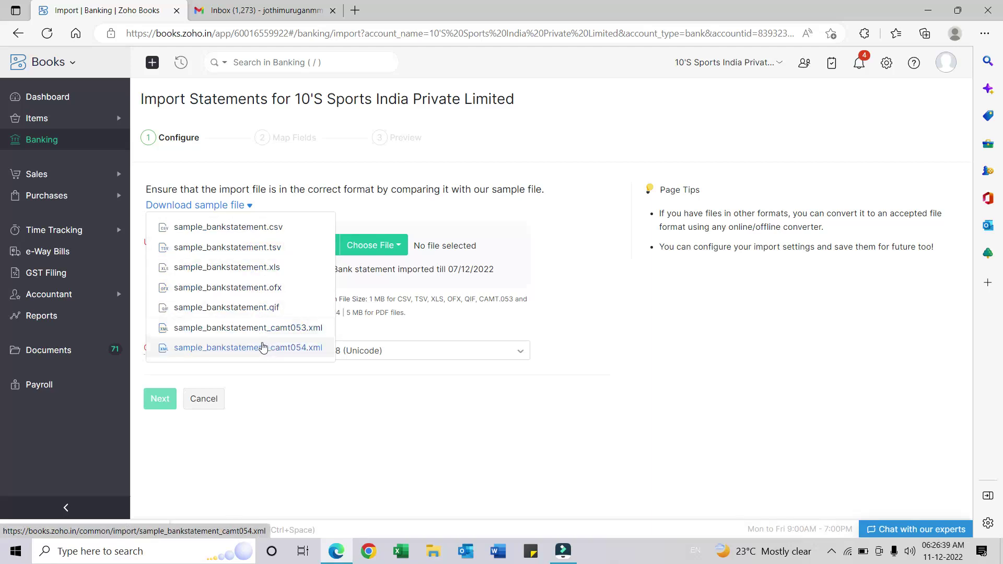
pyautogui.click(251, 268)
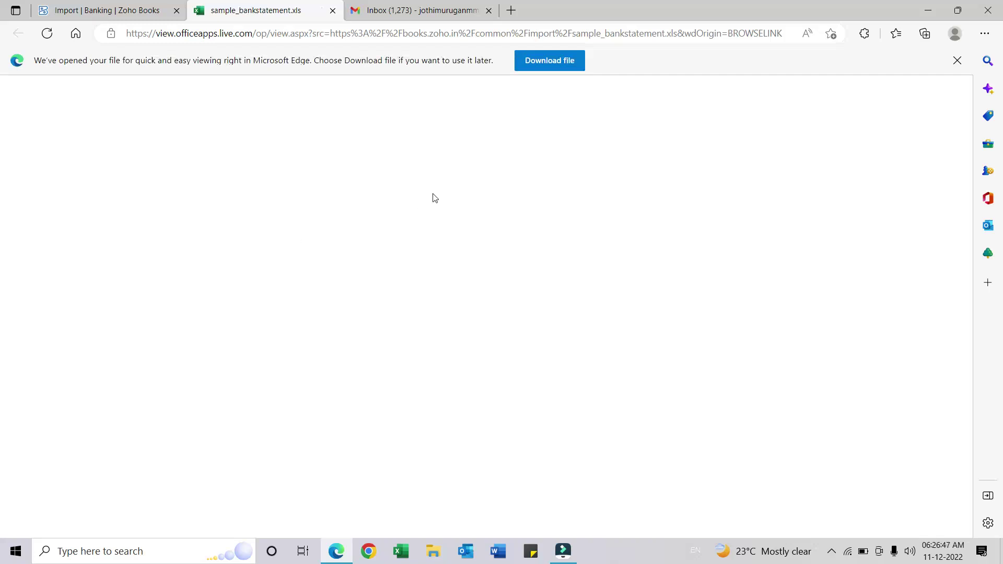
# - Download sample_bankstatement.xls, open it in Excel with editing enabled, and review its column layout
pyautogui.click(572, 64)
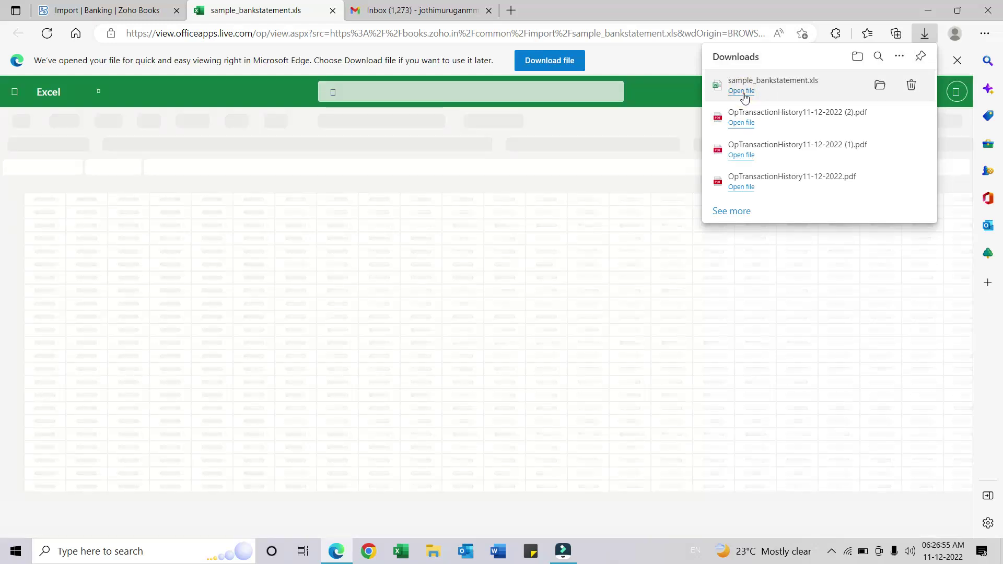
pyautogui.click(742, 92)
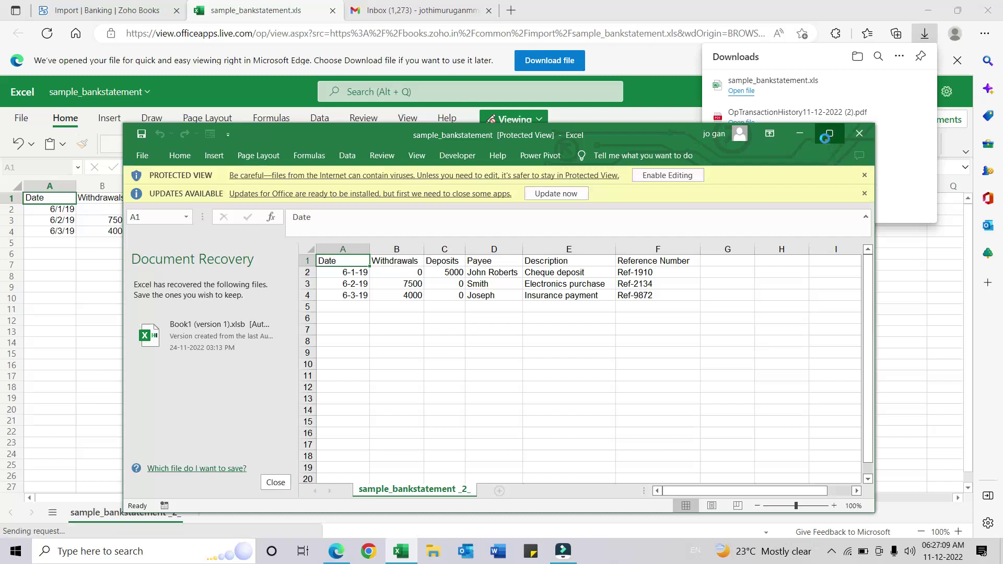
pyautogui.click(826, 135)
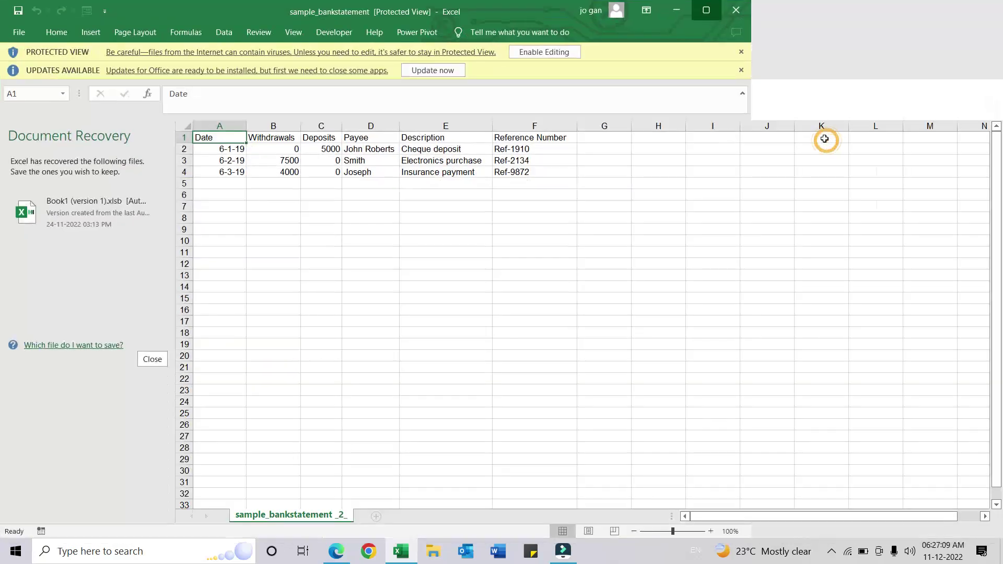
pyautogui.click(544, 52)
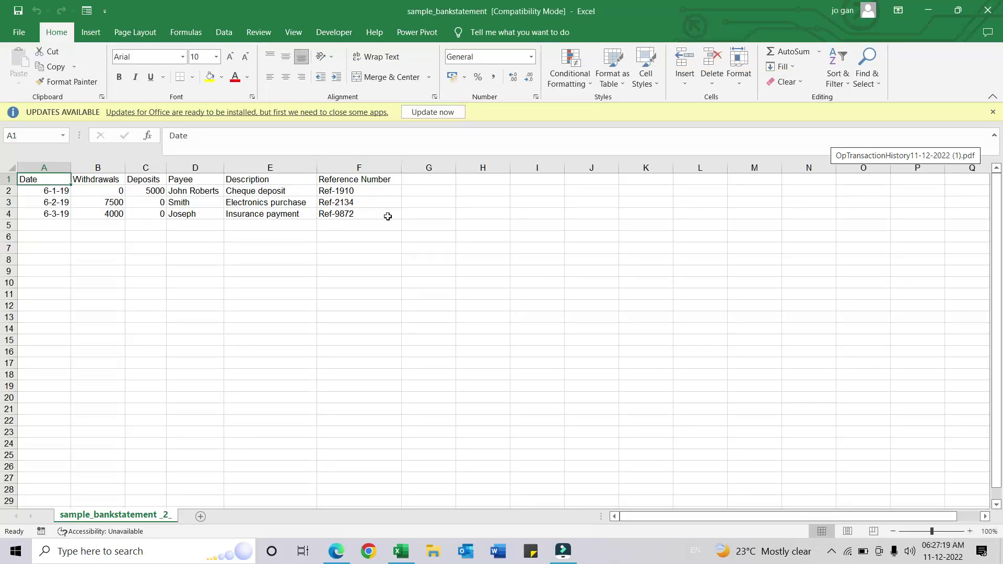
pyautogui.scroll(-1, 299, 267)
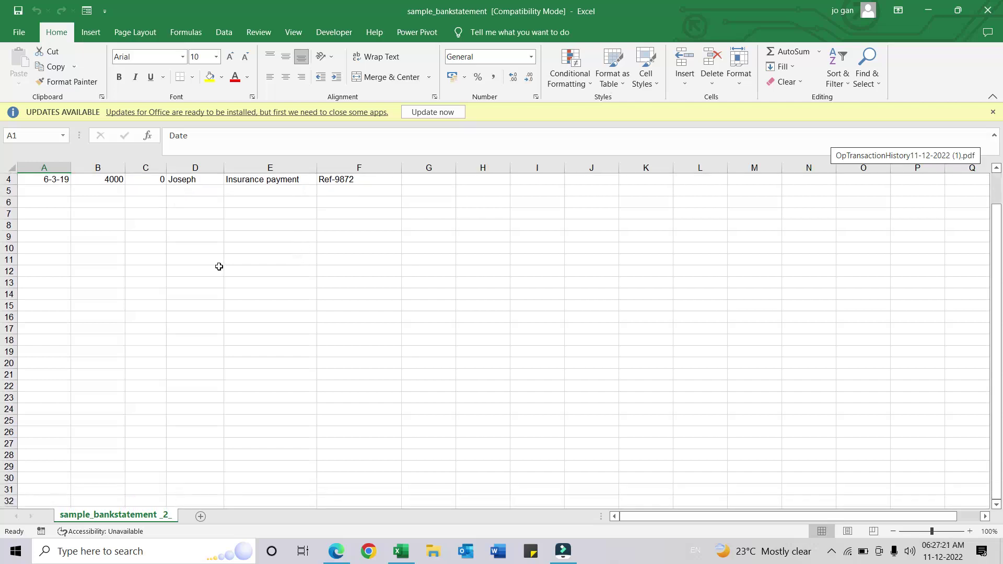
pyautogui.scroll(1, 219, 266)
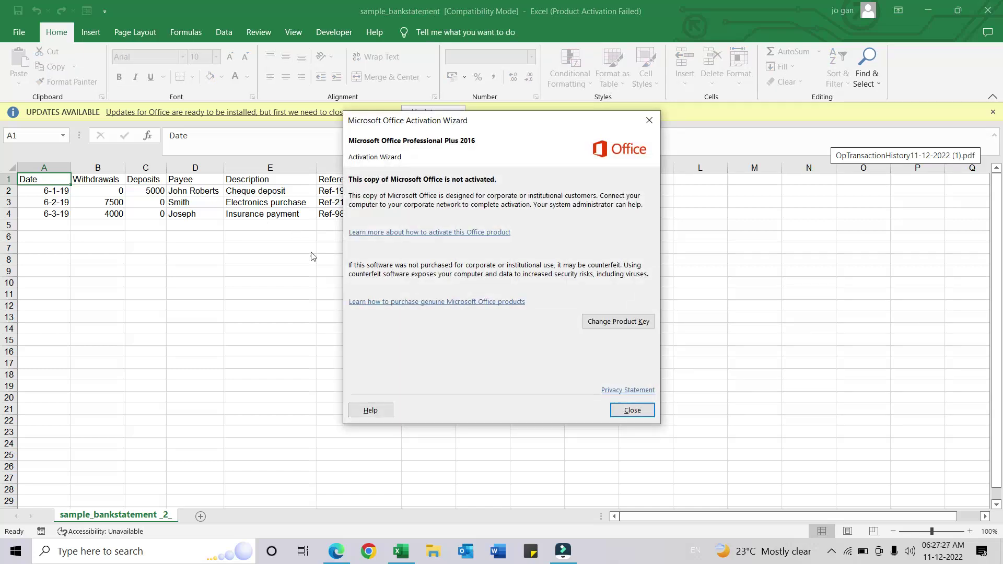
# - Dismiss the Office activation notice and close the sample workbook in Excel, removing the recovered files
pyautogui.click(650, 118)
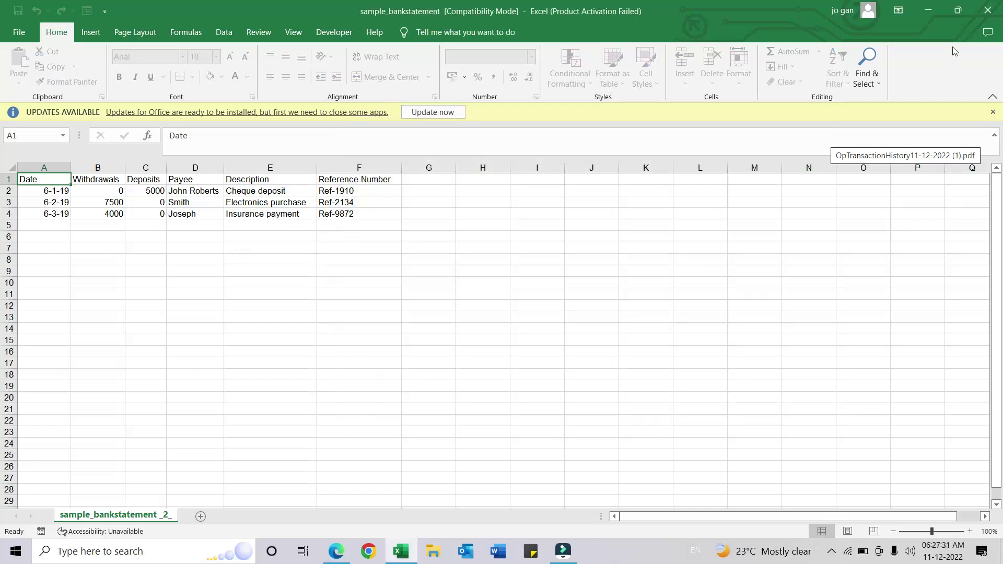
pyautogui.click(987, 11)
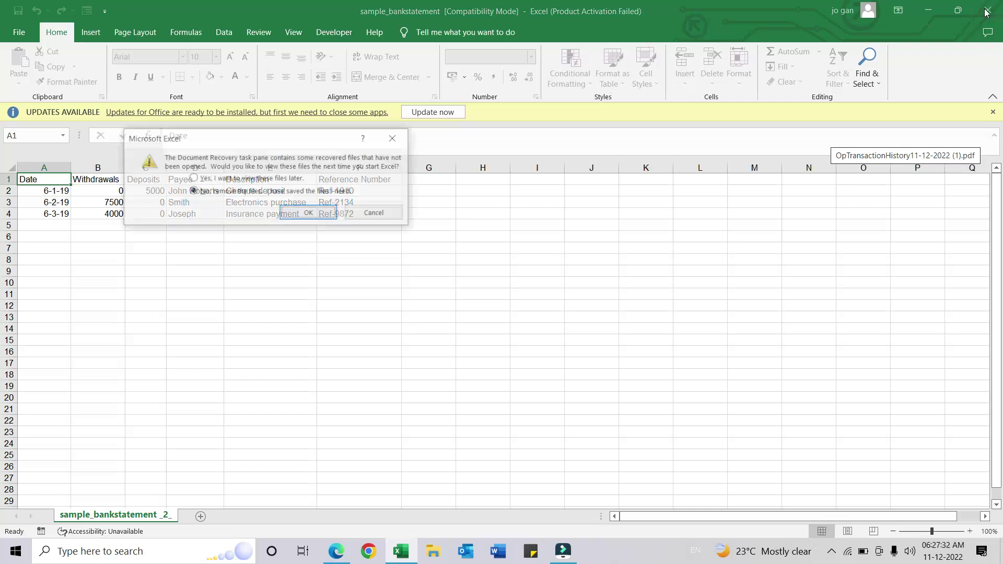
pyautogui.click(309, 218)
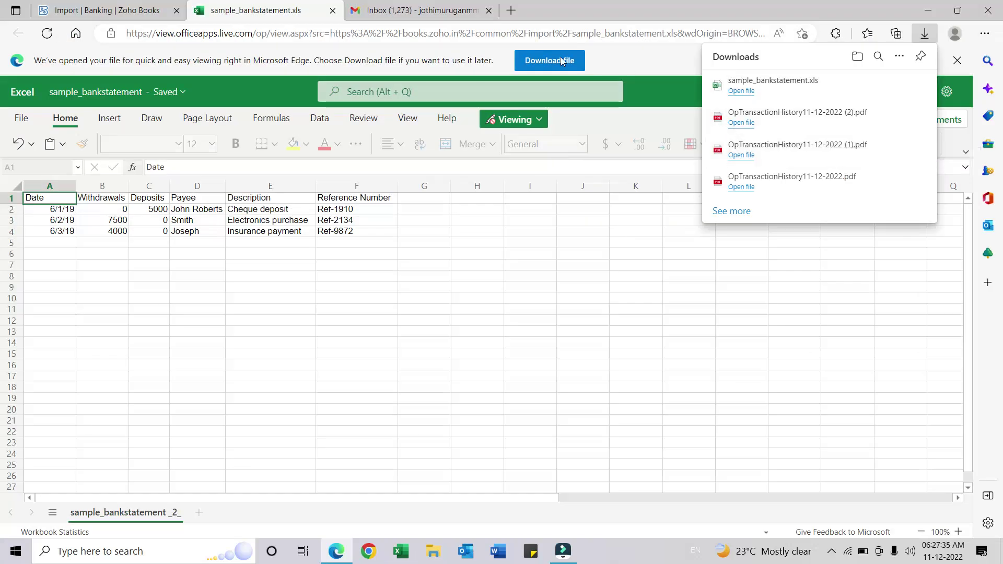
# - Close the online preview of sample_bankstatement.xls and check which sample file formats the statement import page offers
pyautogui.click(332, 11)
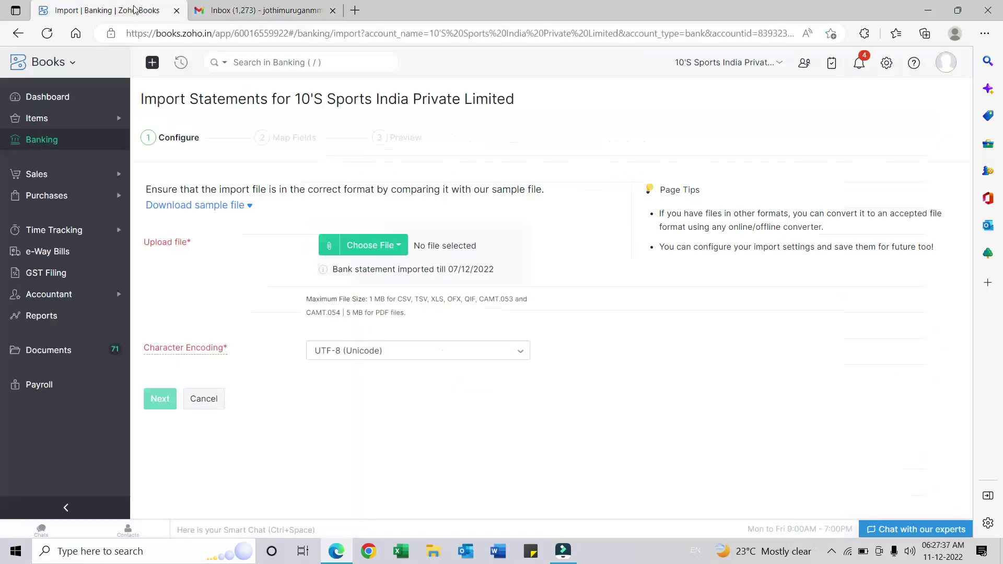
pyautogui.click(247, 204)
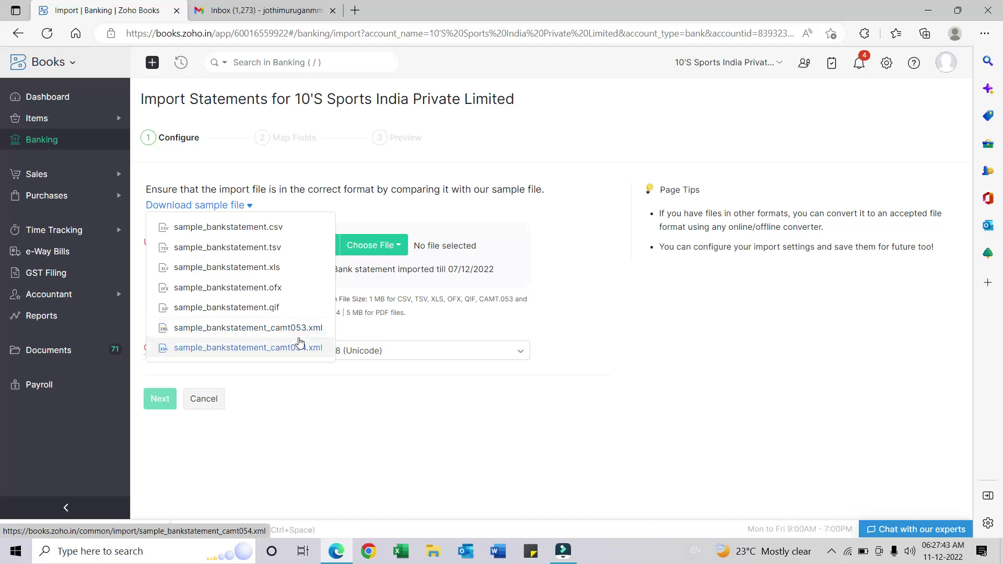
pyautogui.click(310, 426)
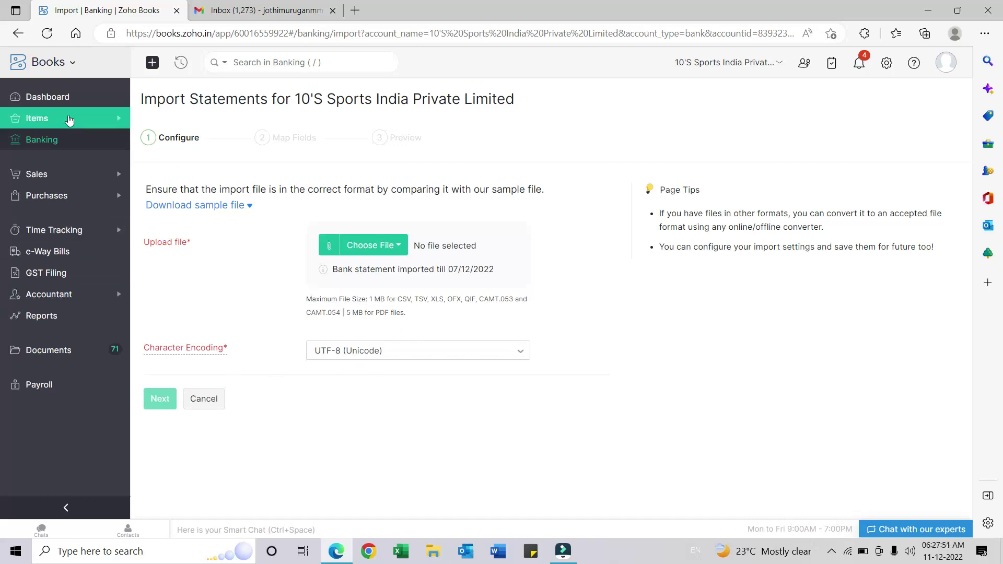
# - Leave the import, open the 10'S Sports India Private Limited-CA account, and review its uncategorized transactions and account options, including Reconcile Account
pyautogui.click(72, 140)
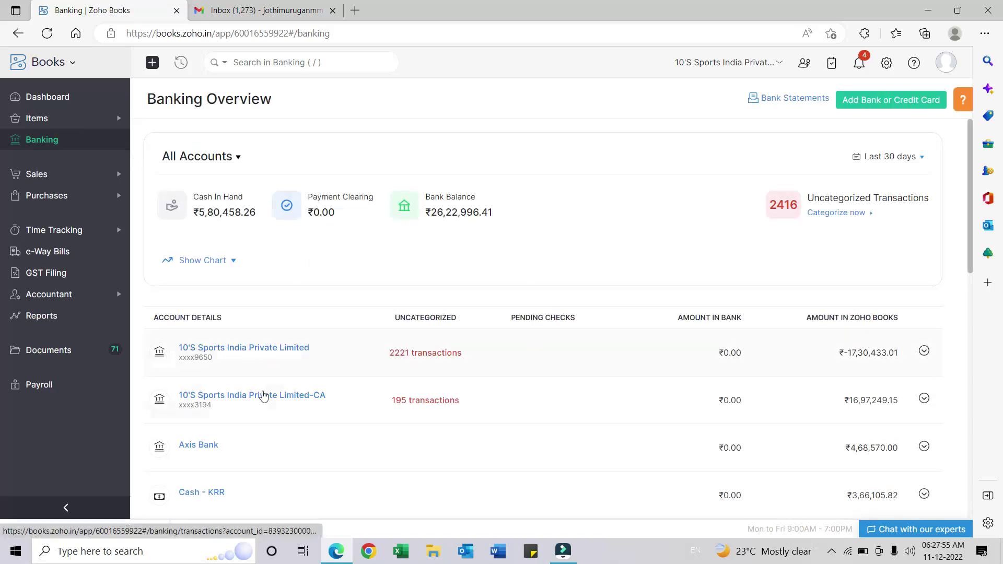
pyautogui.click(266, 395)
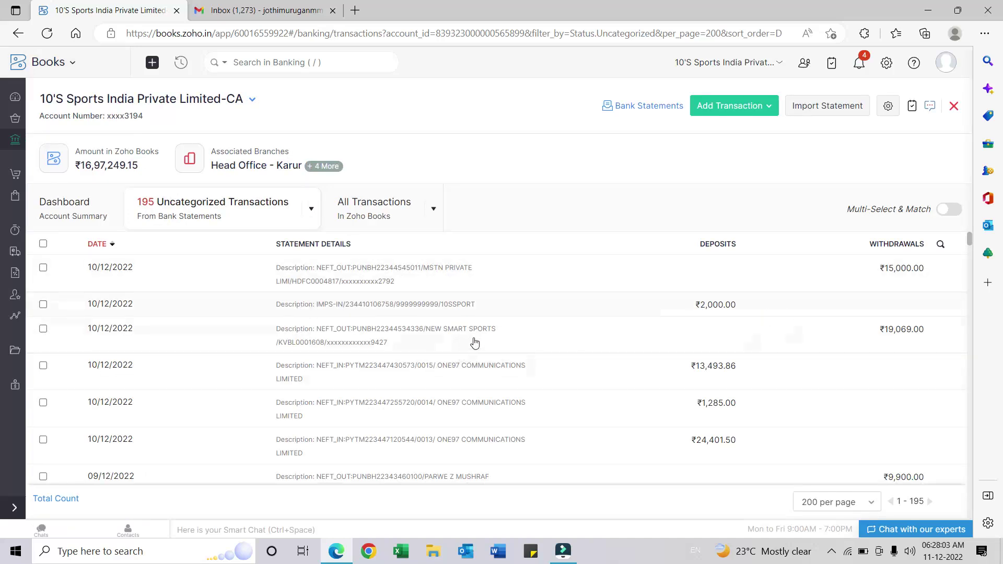
pyautogui.scroll(-2, 477, 343)
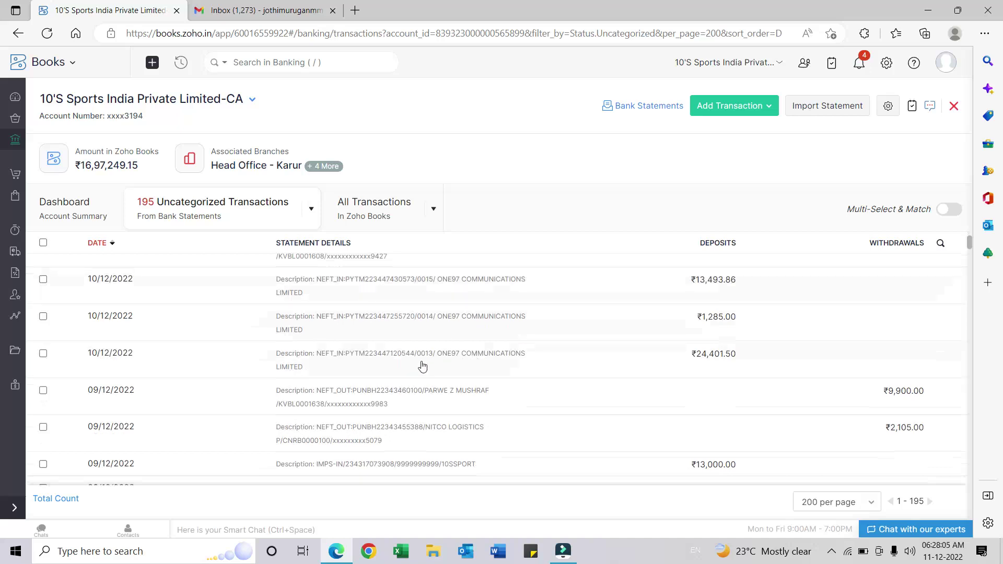
pyautogui.scroll(-1, 422, 366)
pyautogui.scroll(3, 422, 366)
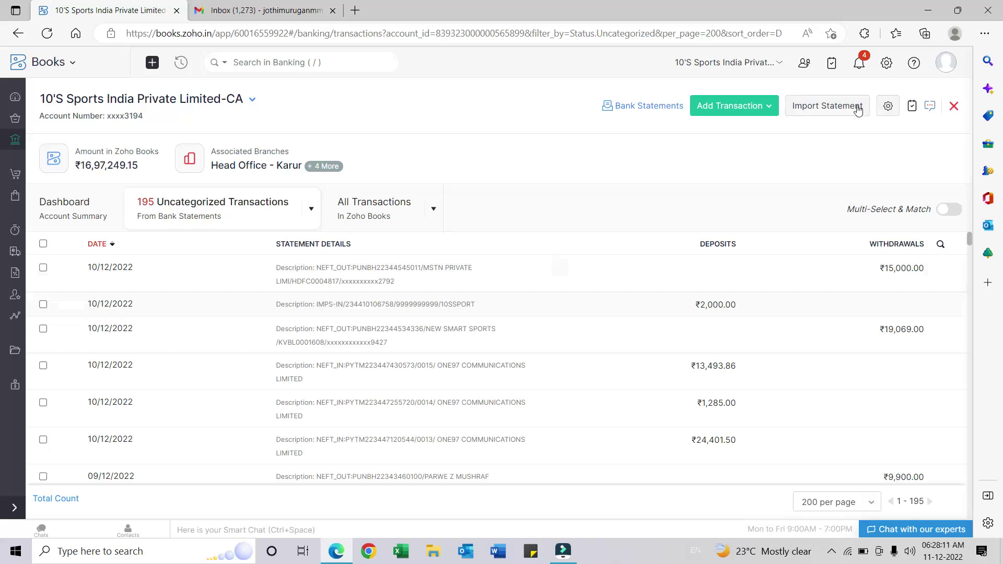
pyautogui.click(888, 105)
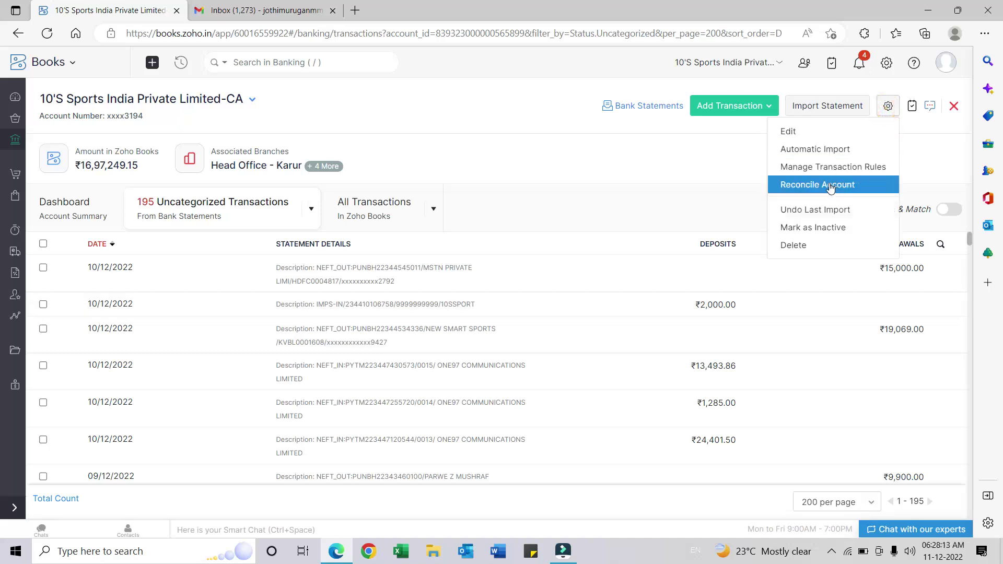
pyautogui.click(656, 157)
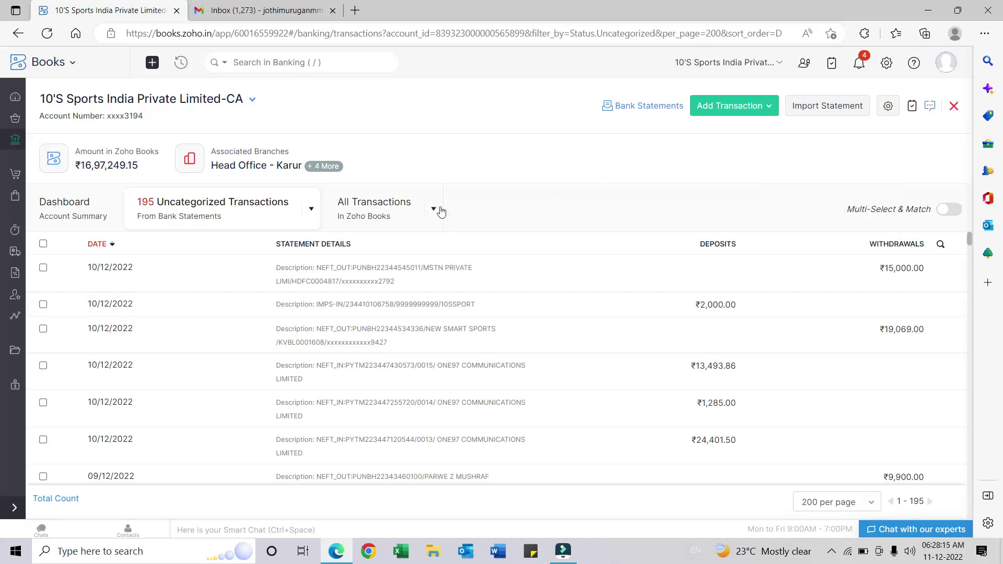